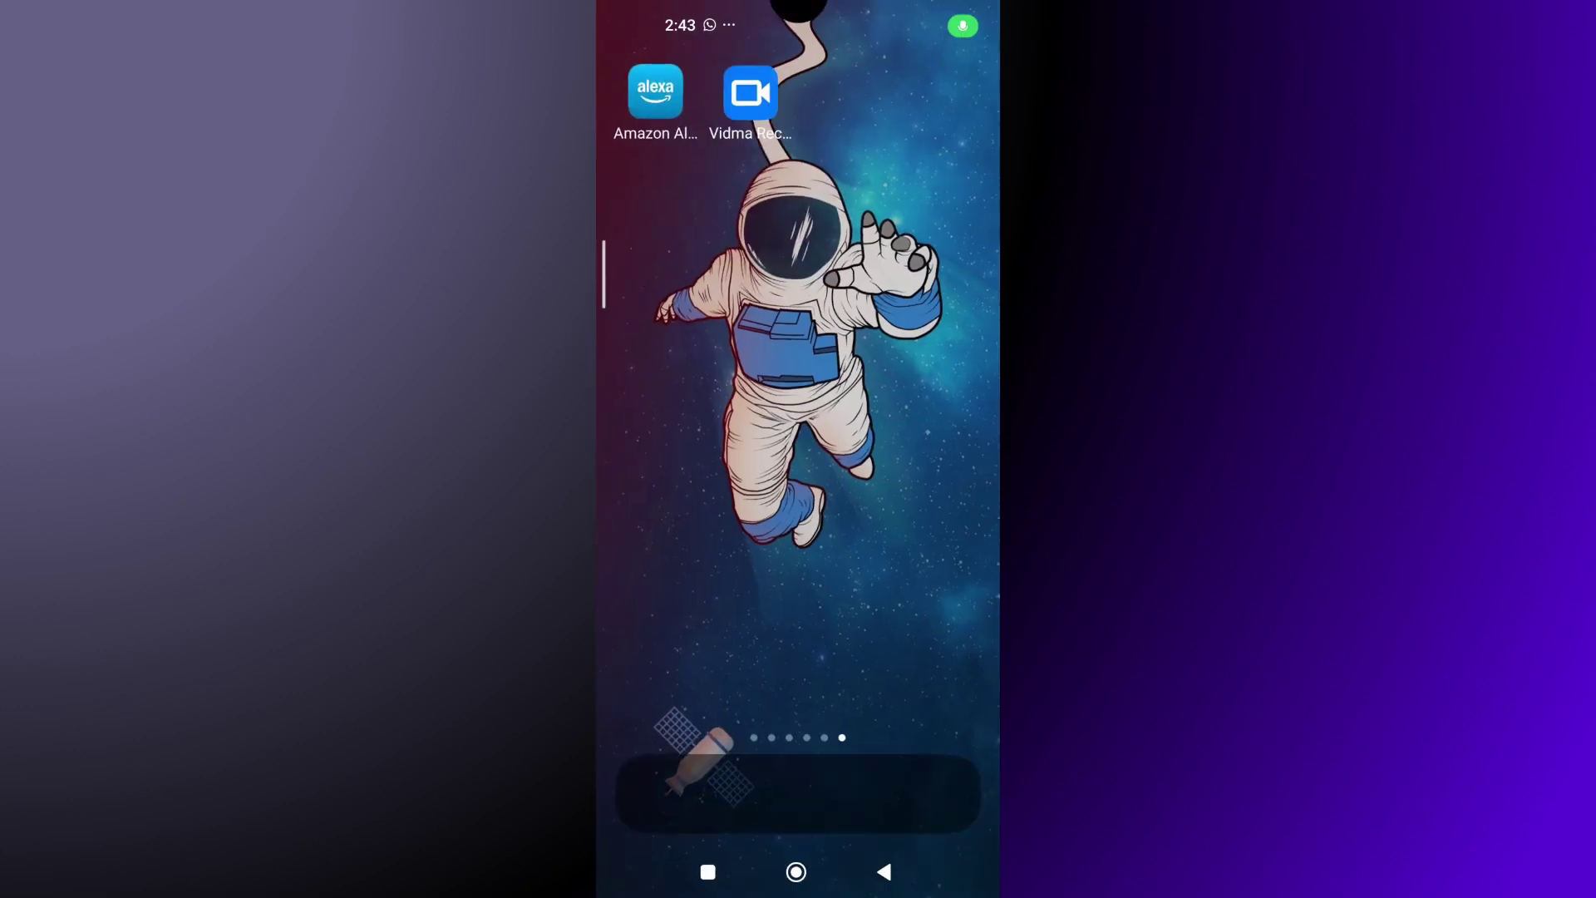
Launch the Amazon Alexa app from the Android home screen
click(657, 95)
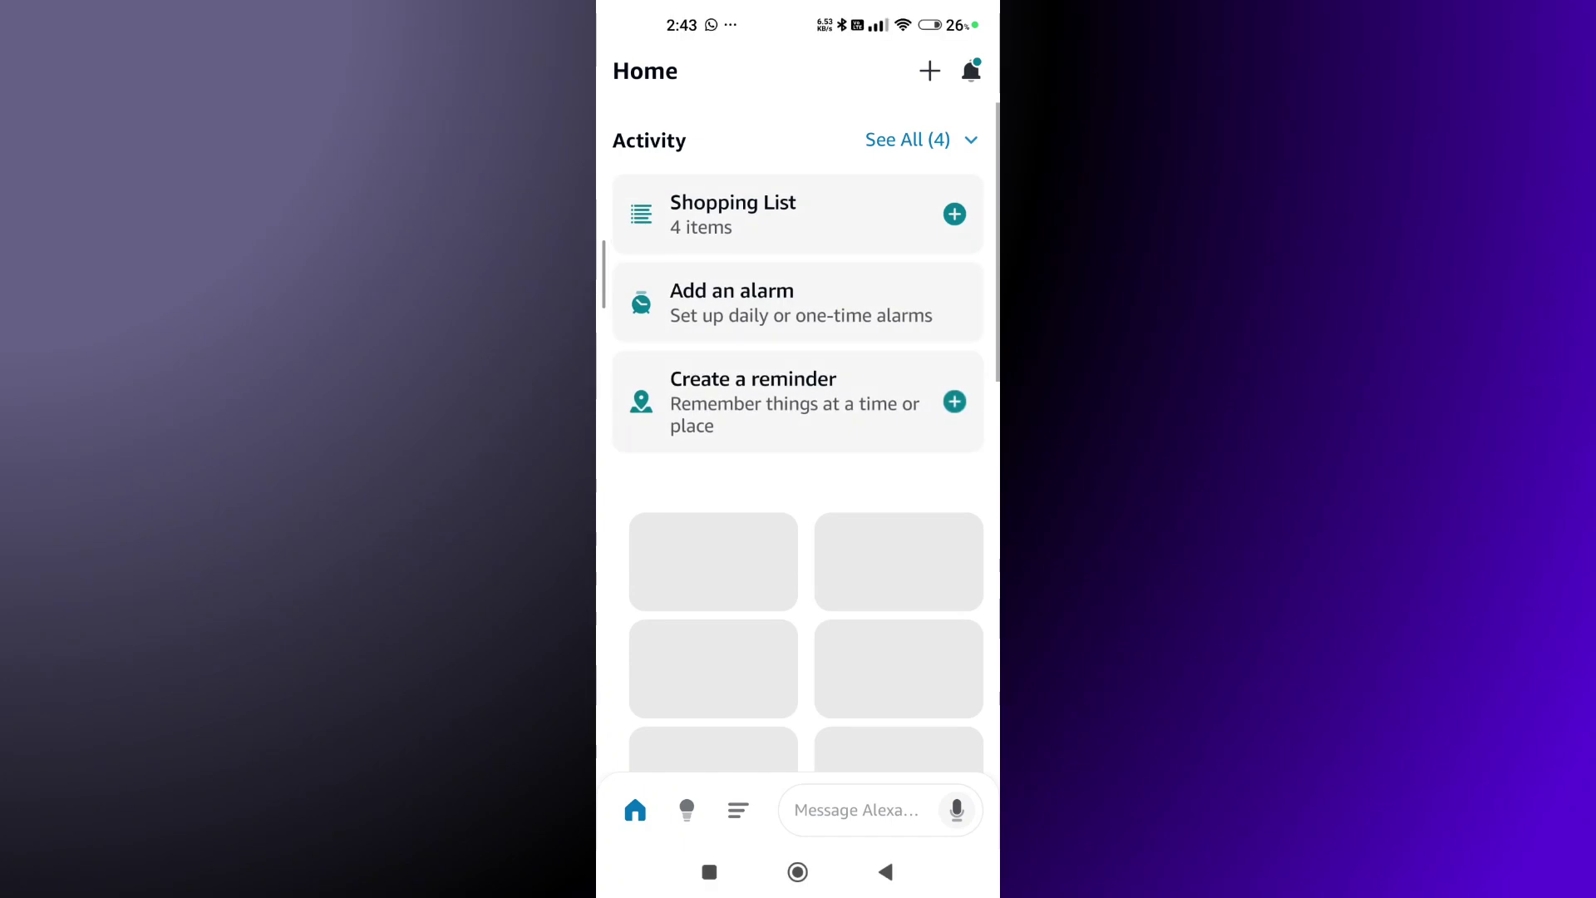
Search Skills & Games for 'Home assistant dashboard' and launch that skill on the Echo Show
click(738, 809)
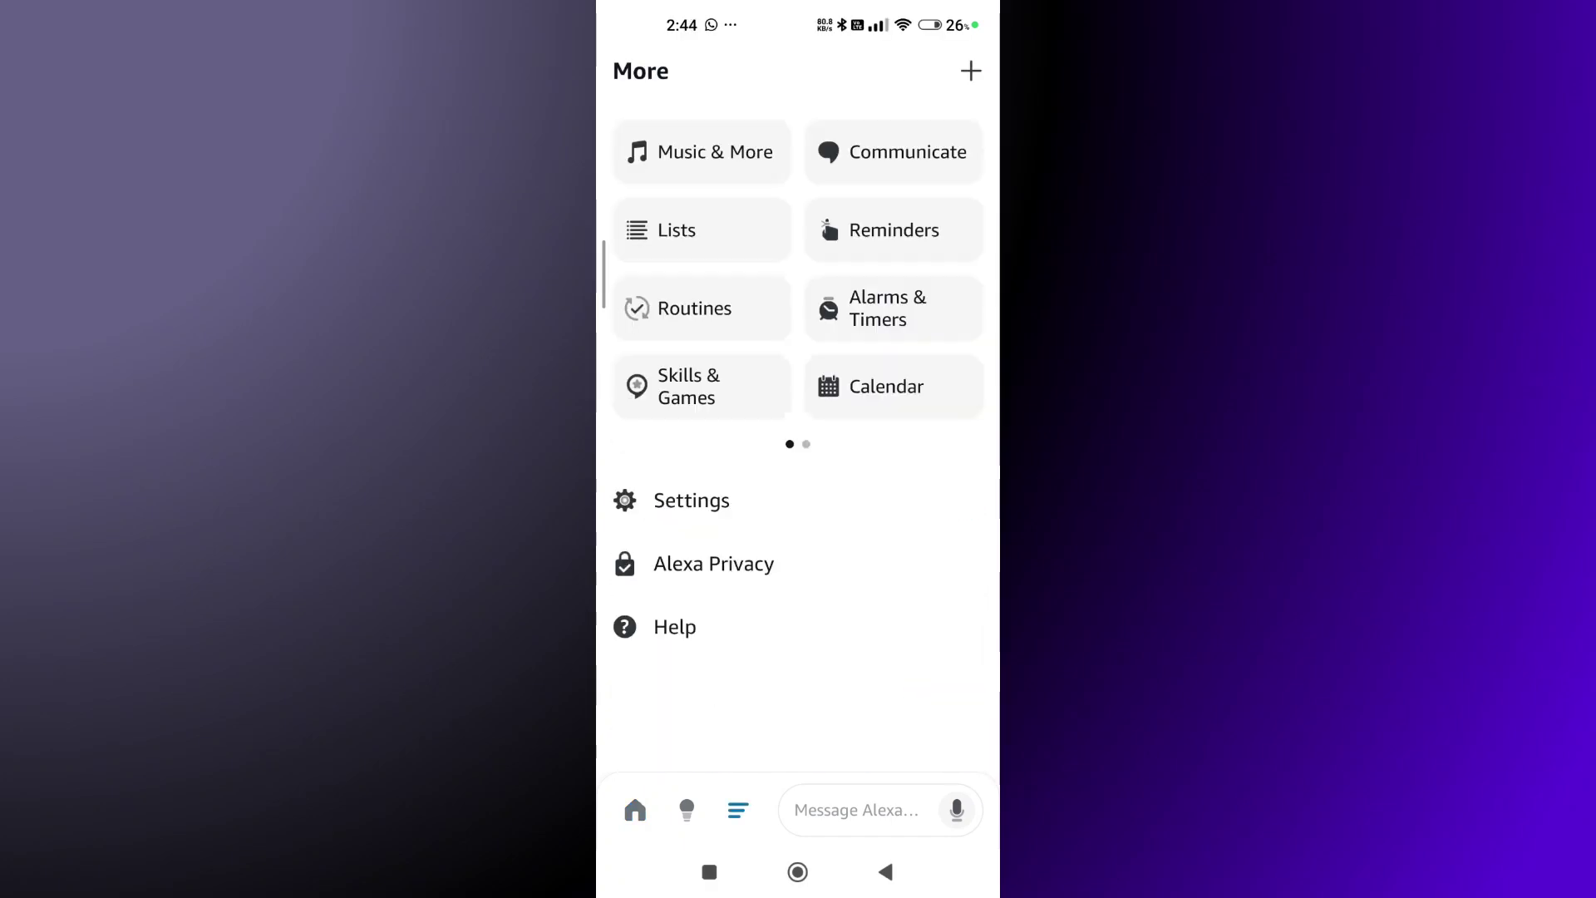
click(688, 387)
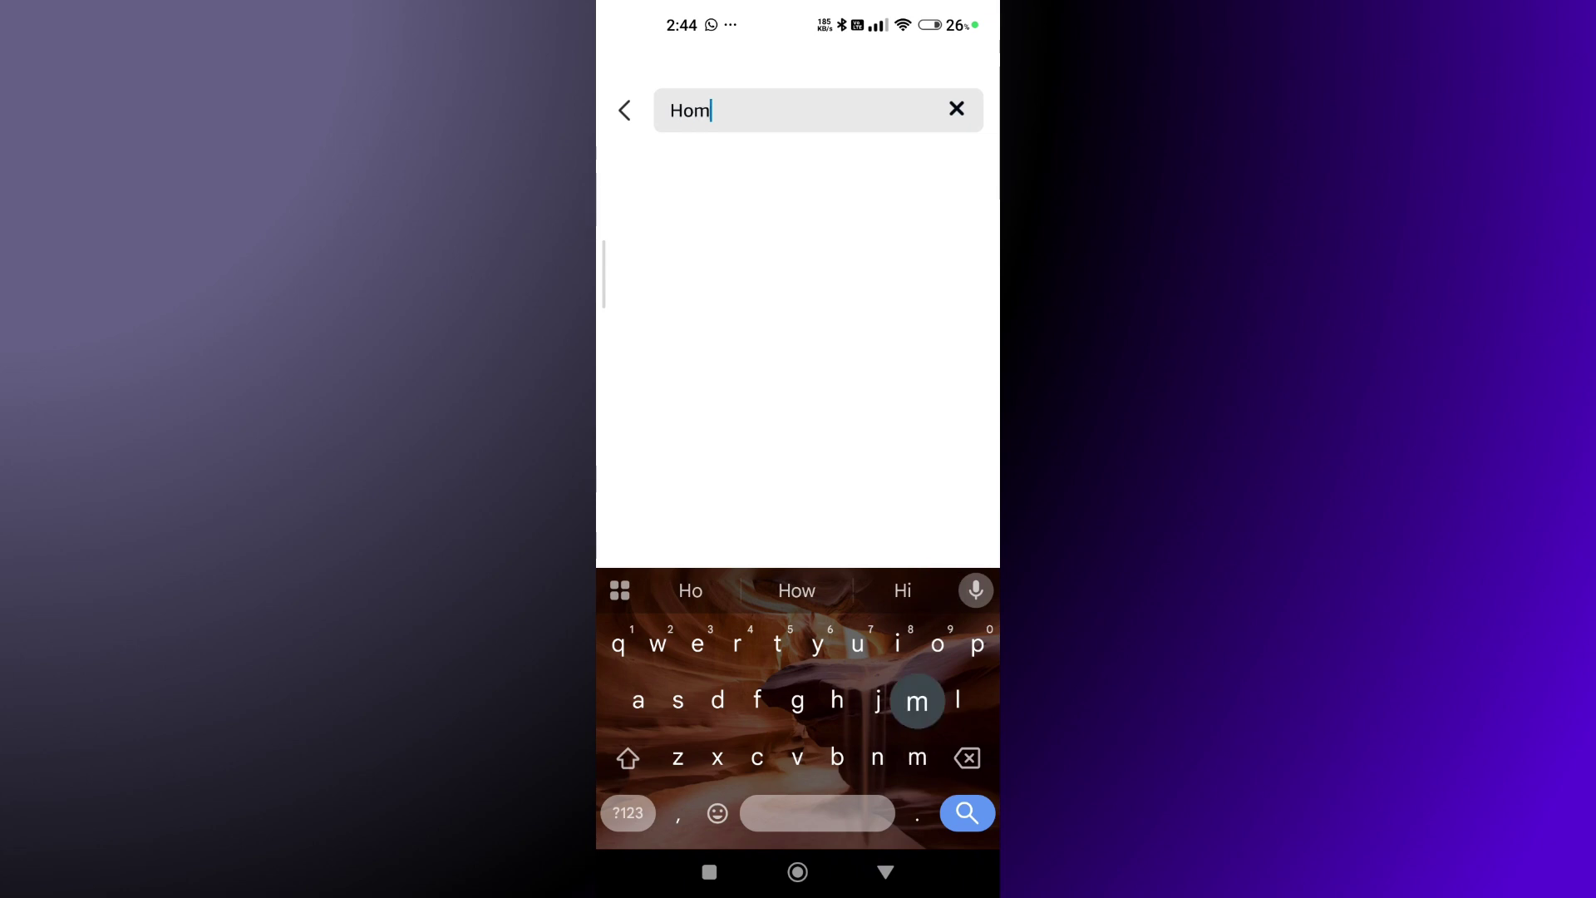
text(e assistant )
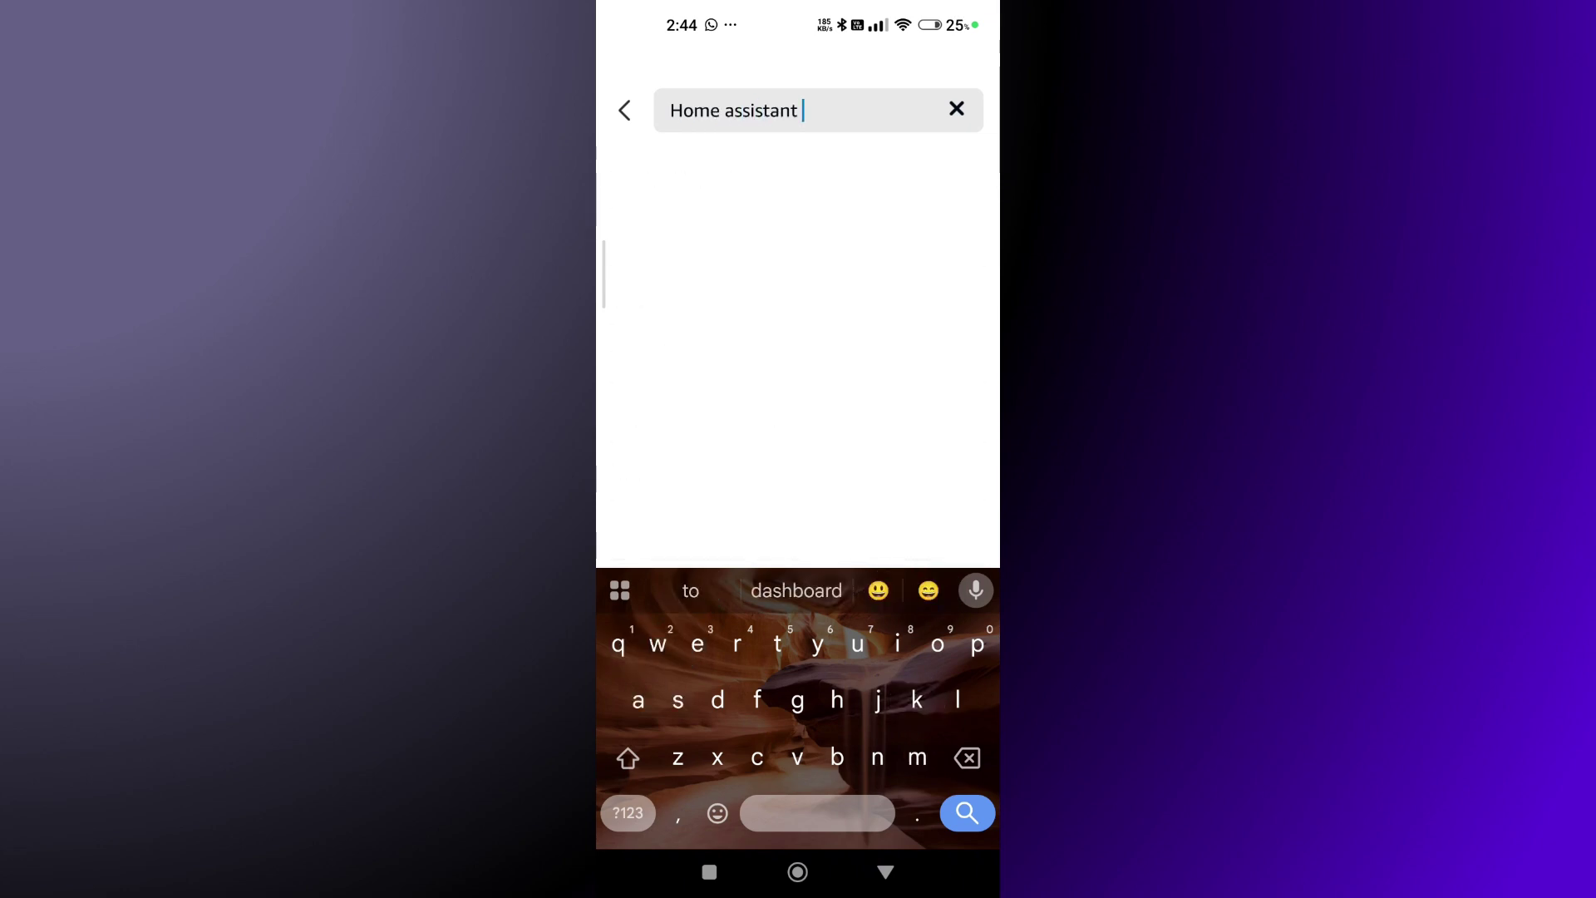
text(das)
click(797, 590)
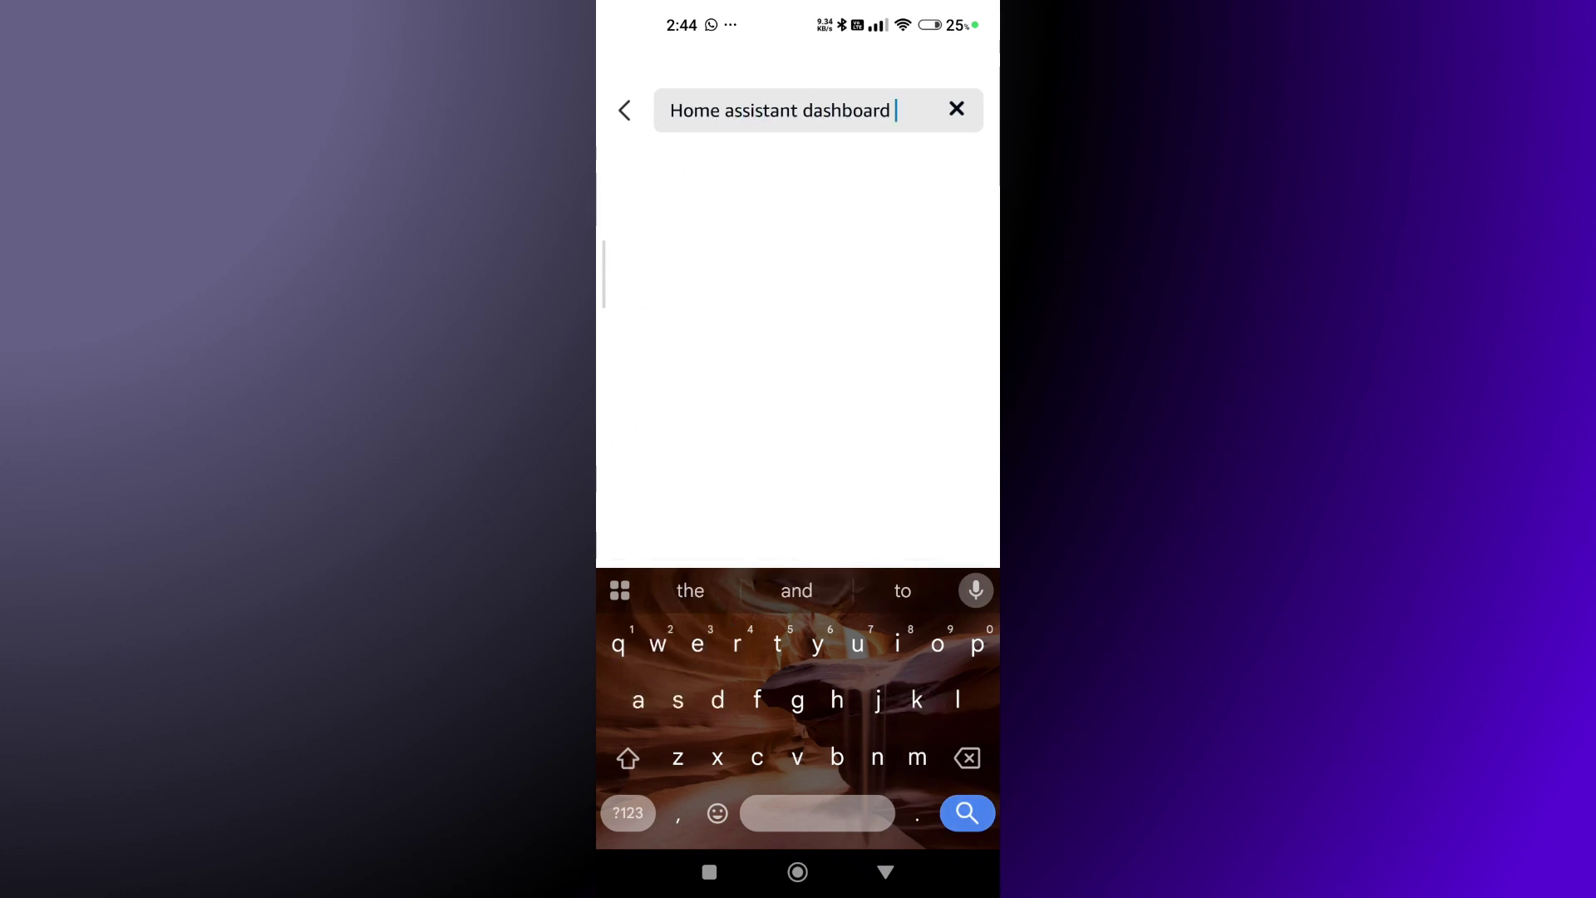
key(Return)
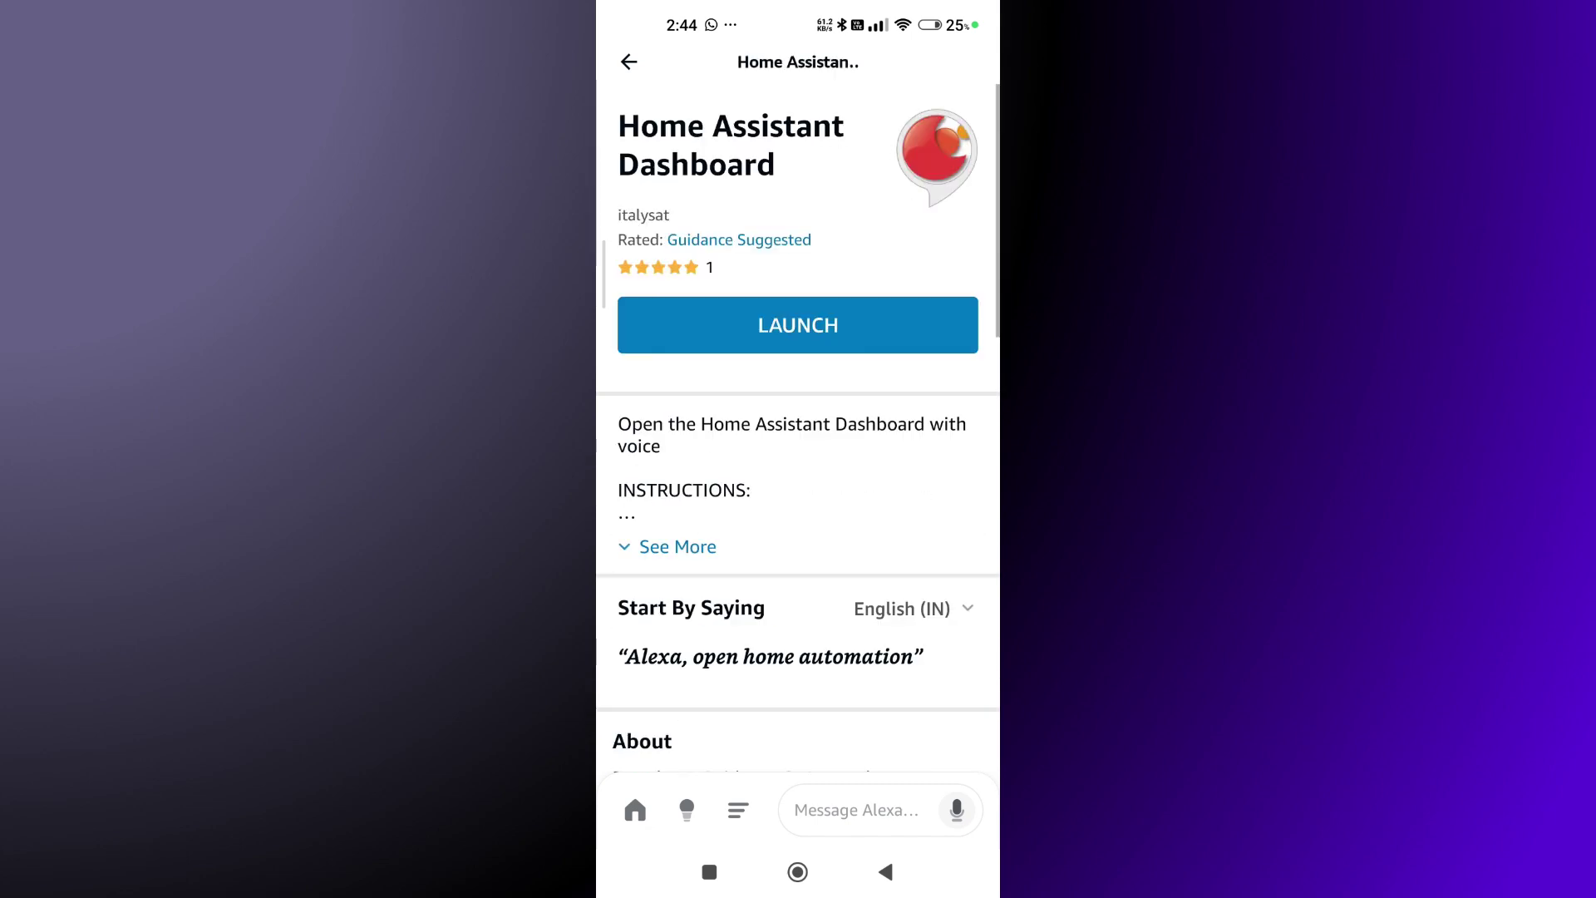
click(798, 325)
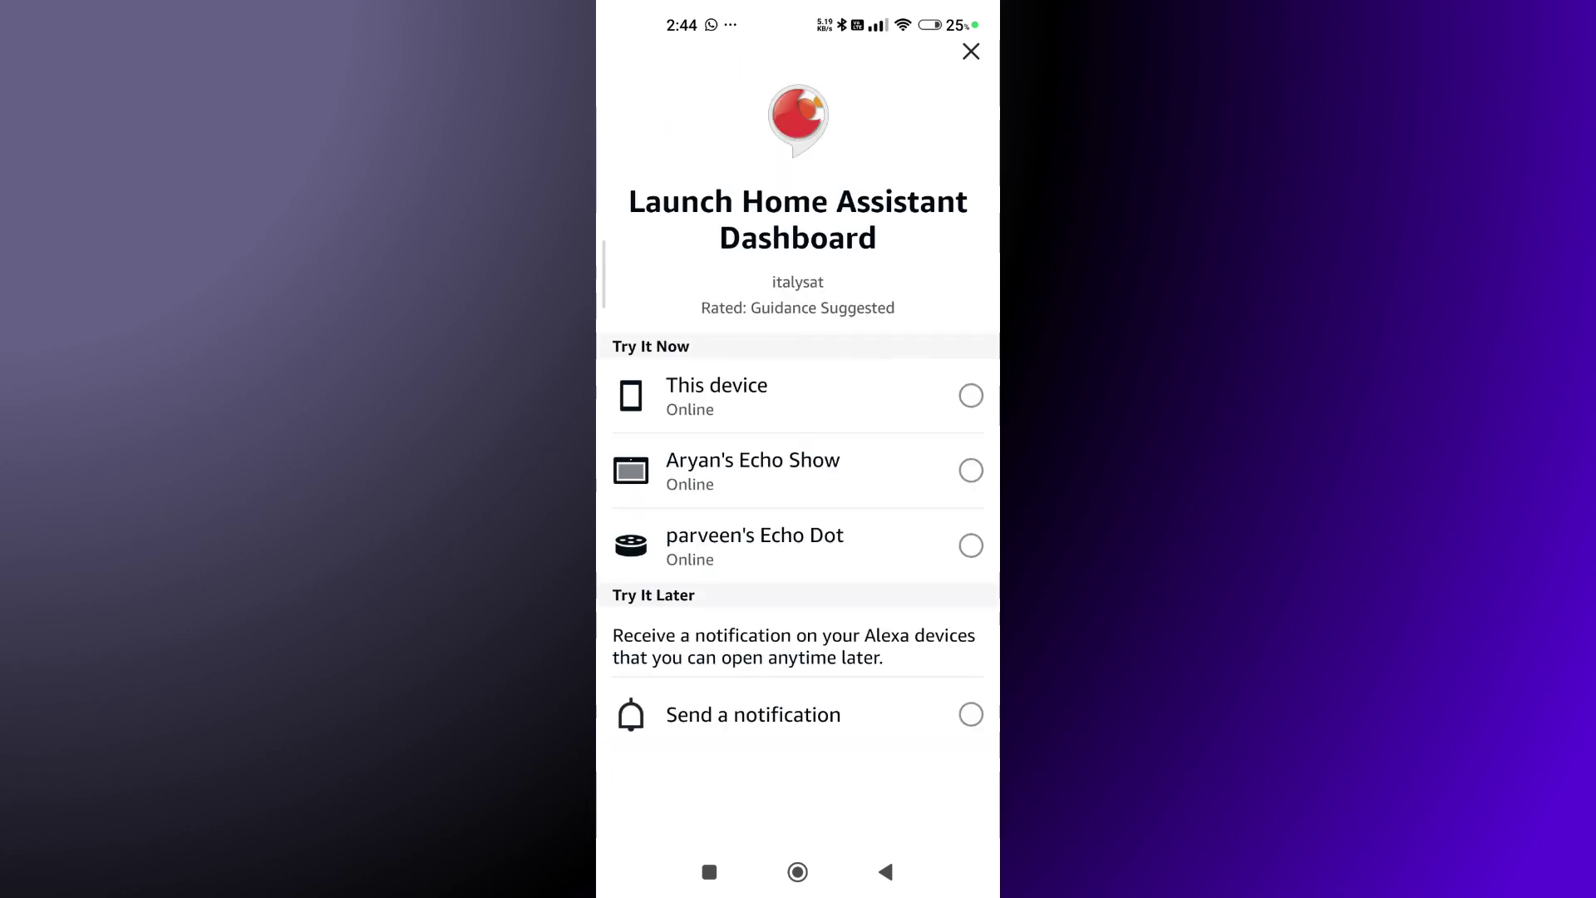
click(971, 470)
Start the Home Assistant Dashboard skill on the Echo Show so Silk loads the dashboard
click(798, 819)
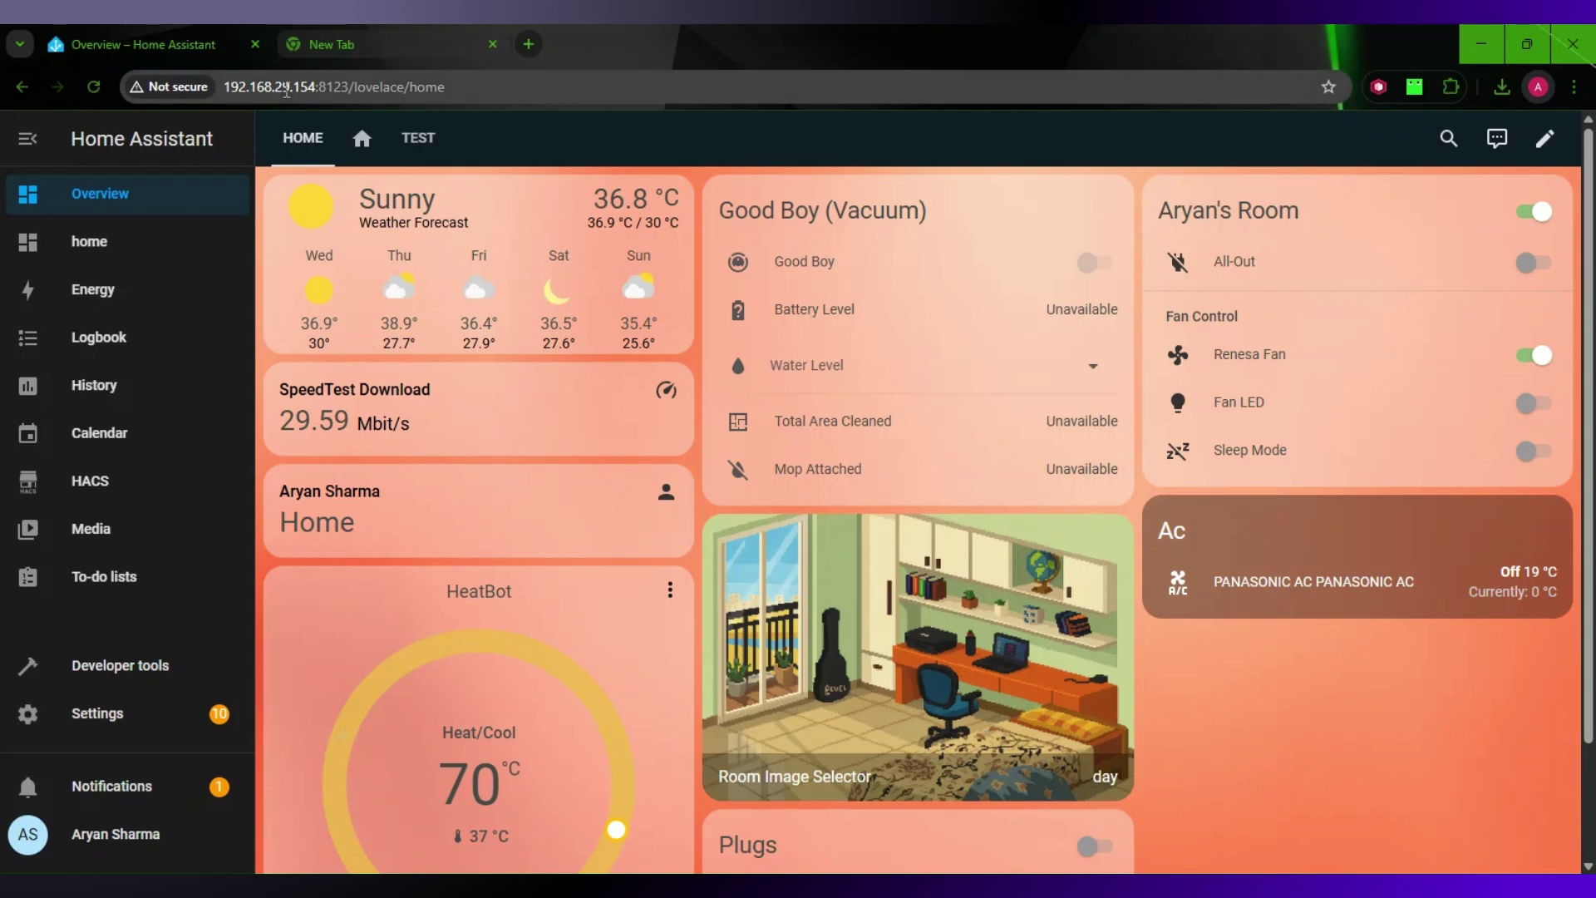
Open the raw configuration editor for the clock dashboard view in edit mode
click(362, 139)
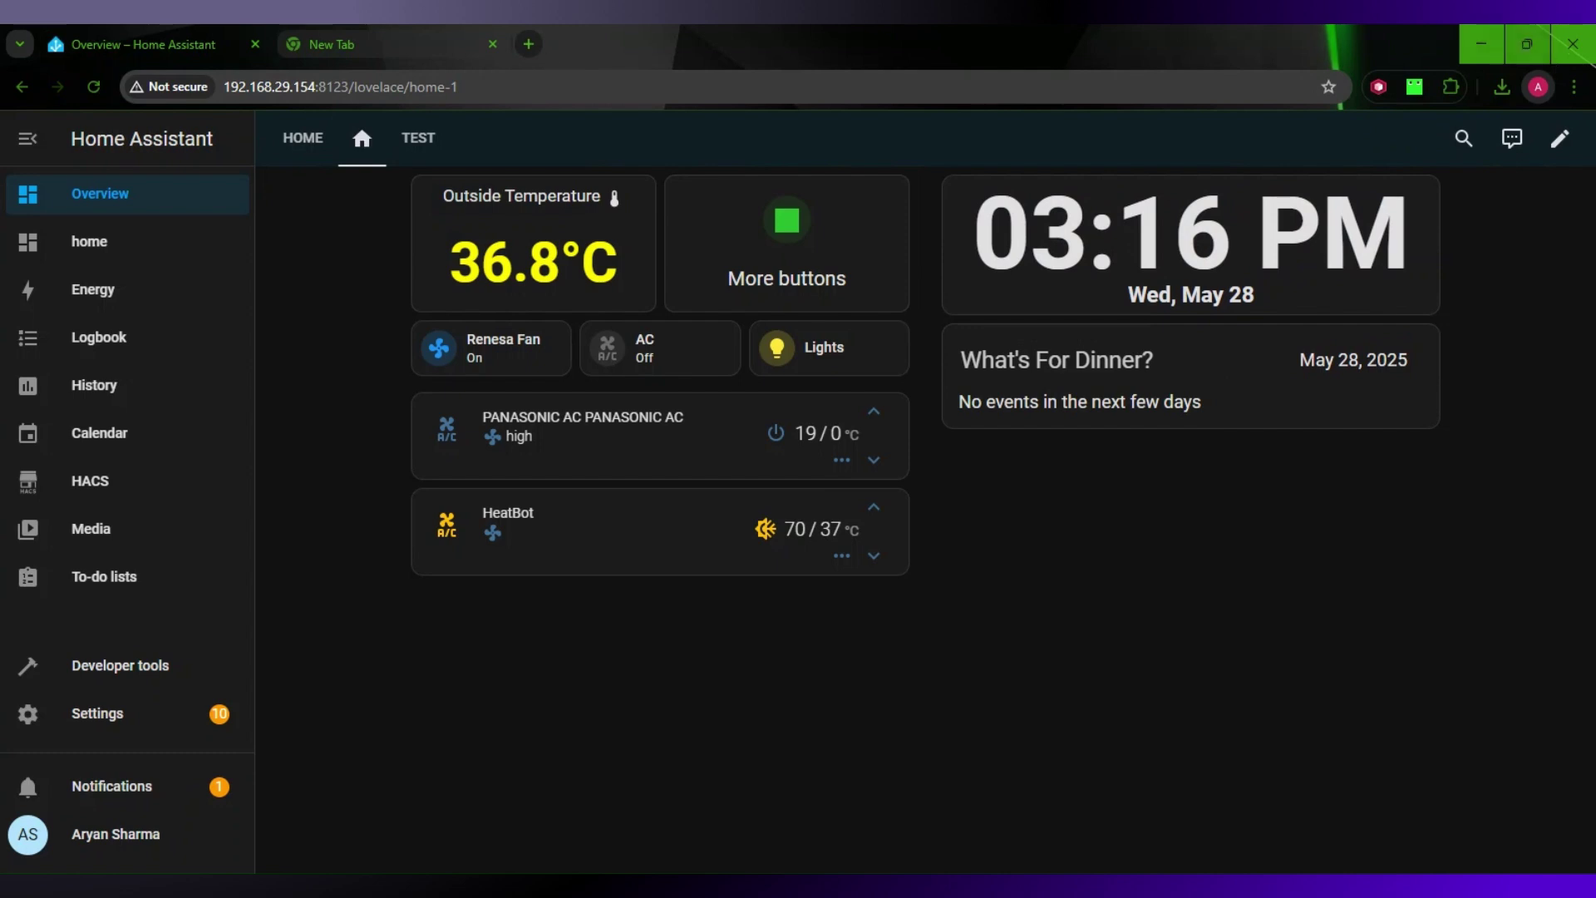
click(1558, 140)
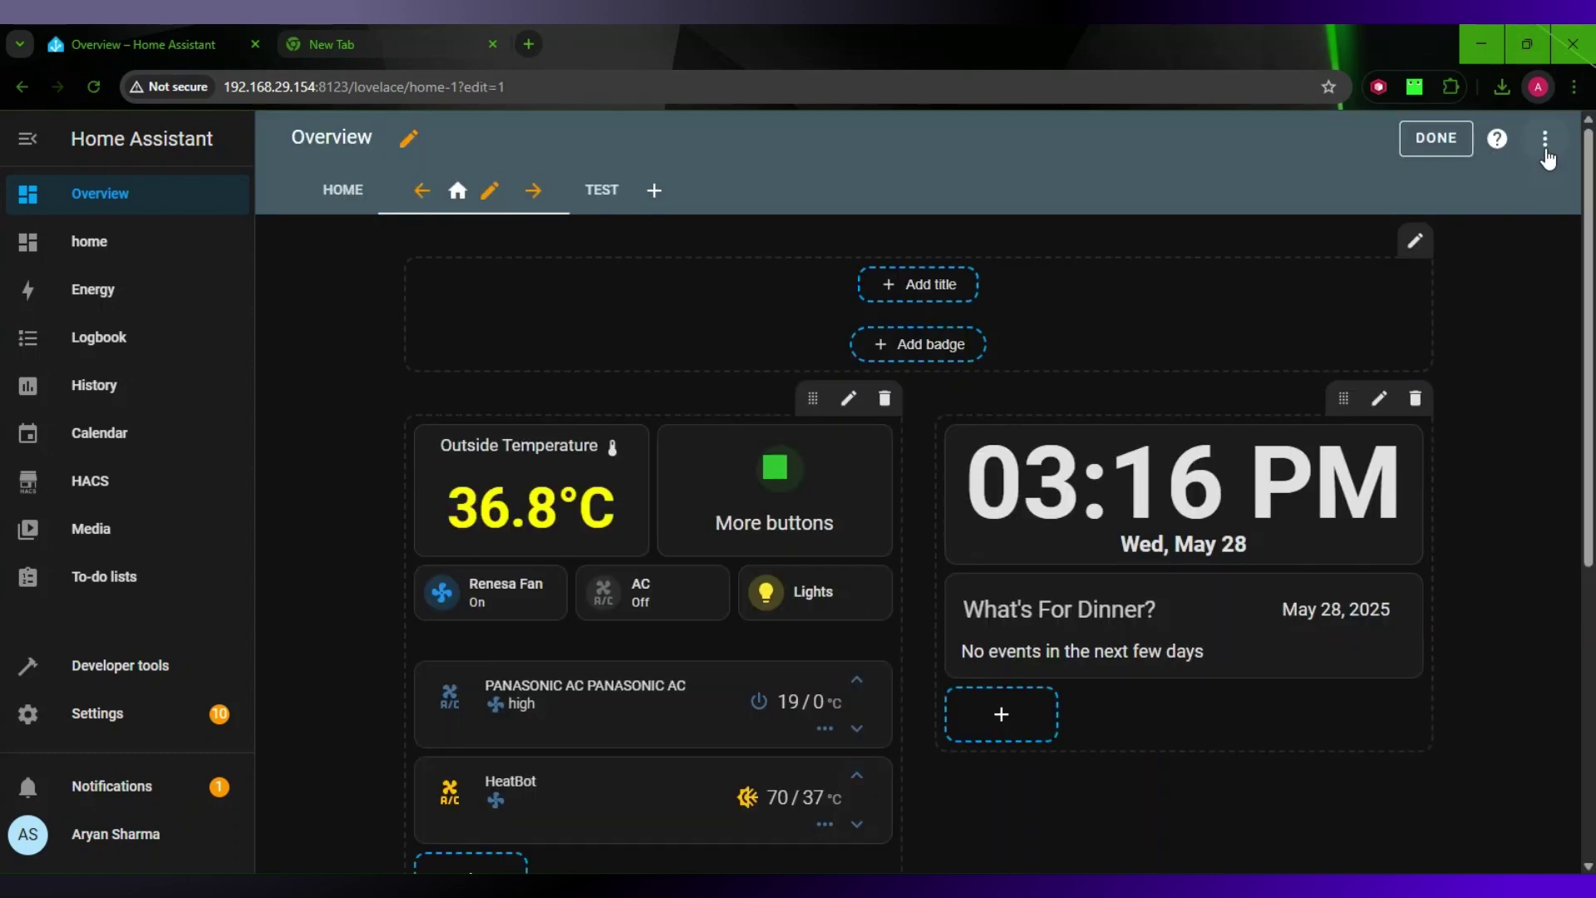
click(1545, 141)
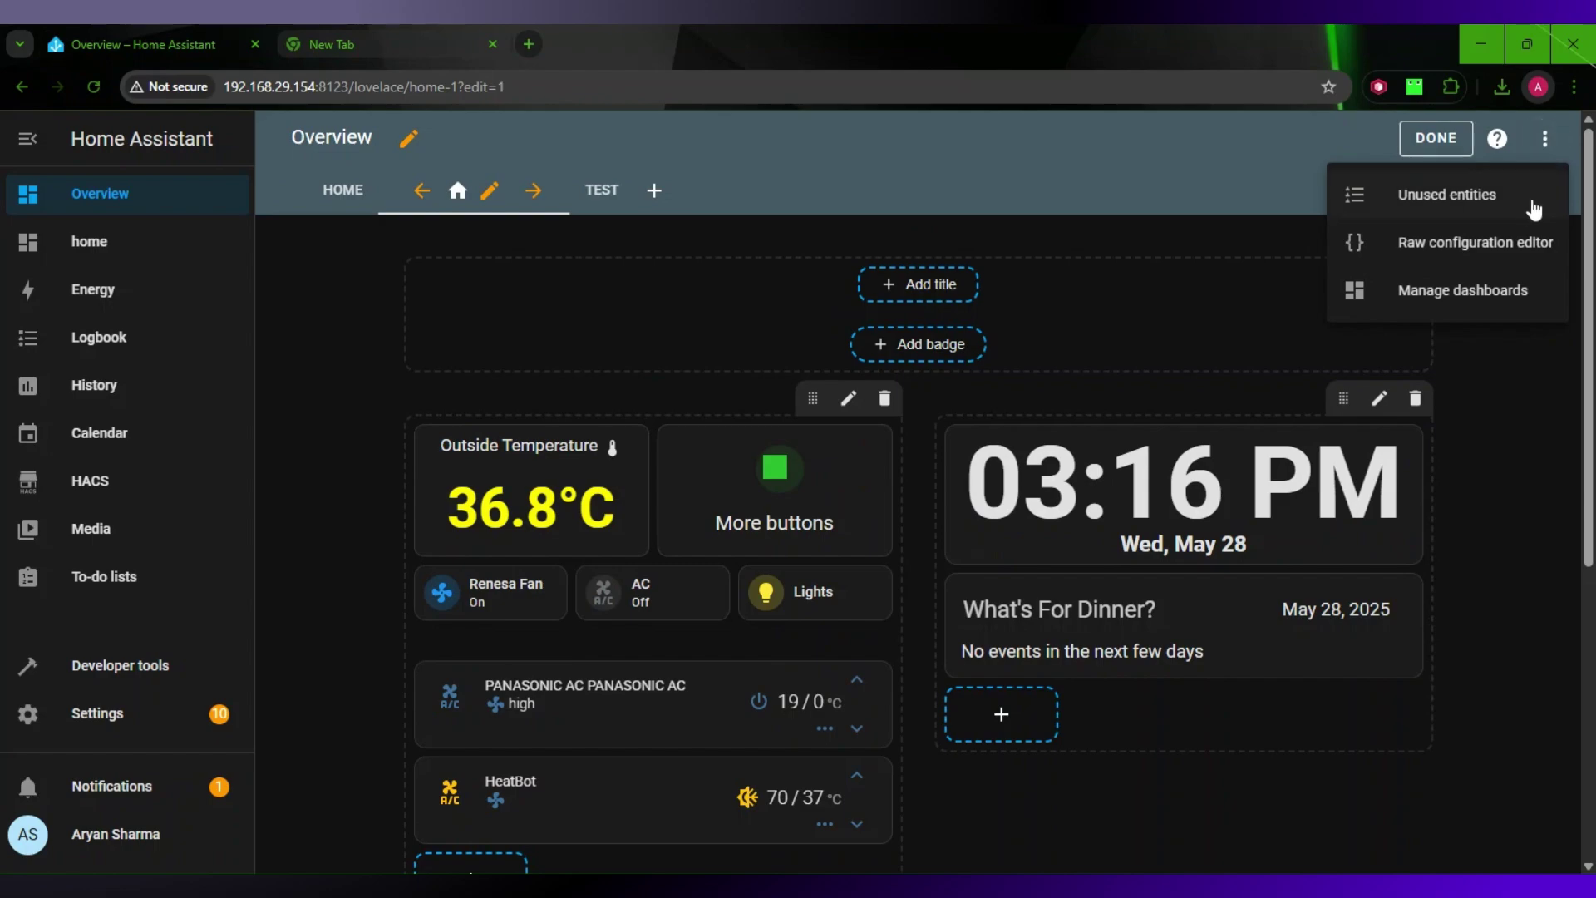
click(1505, 241)
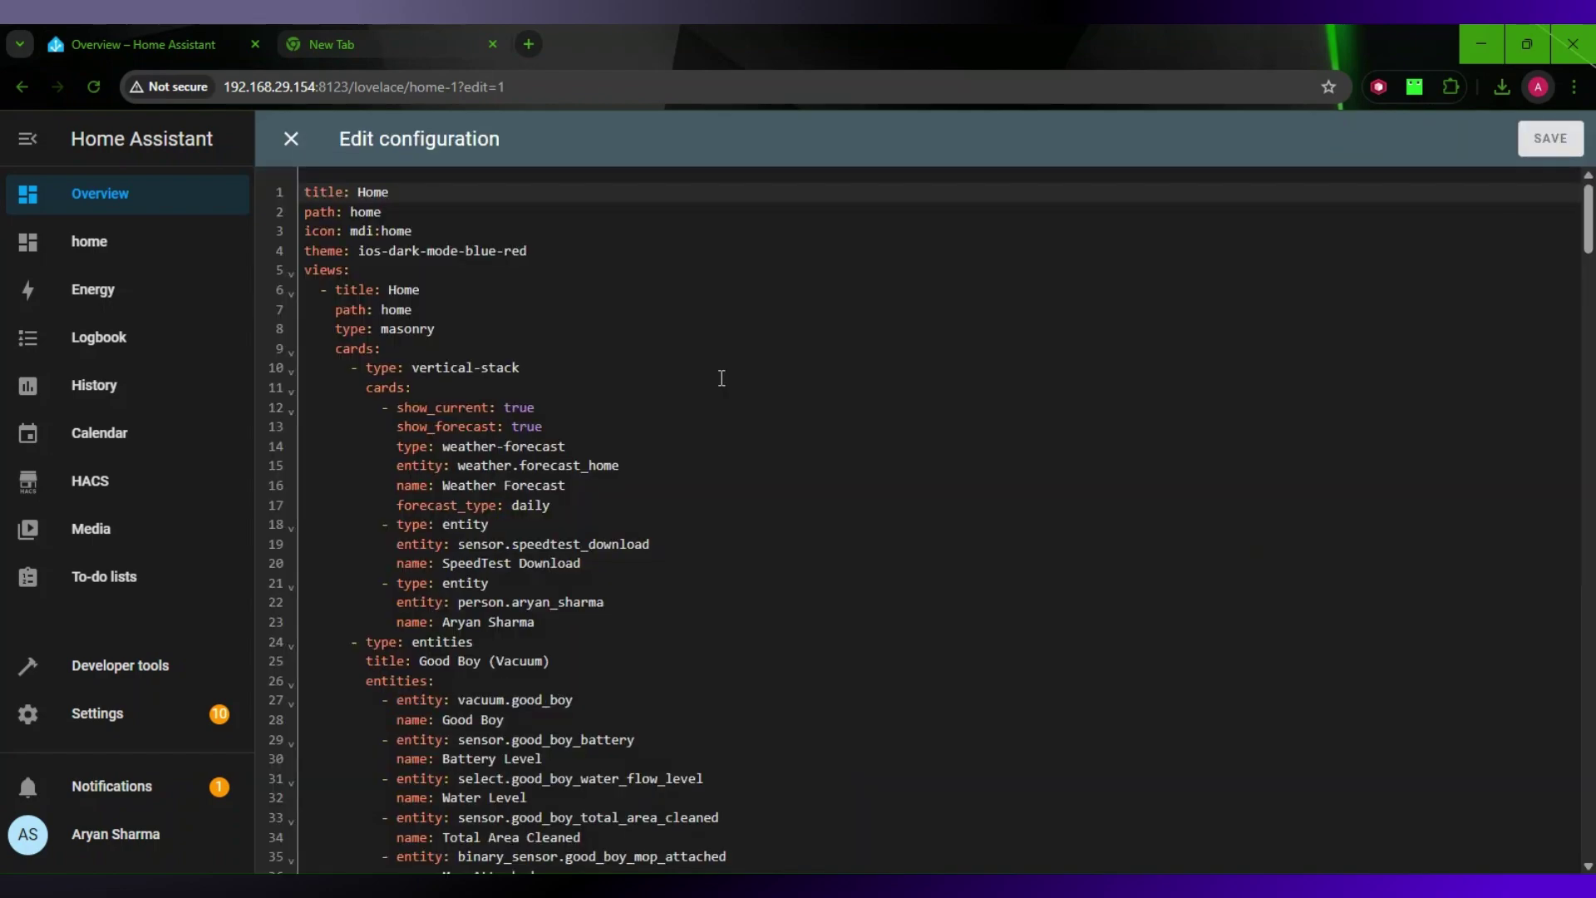
Select the Home-1 view's YAML block in the raw editor
scroll(721, 378, down, 20)
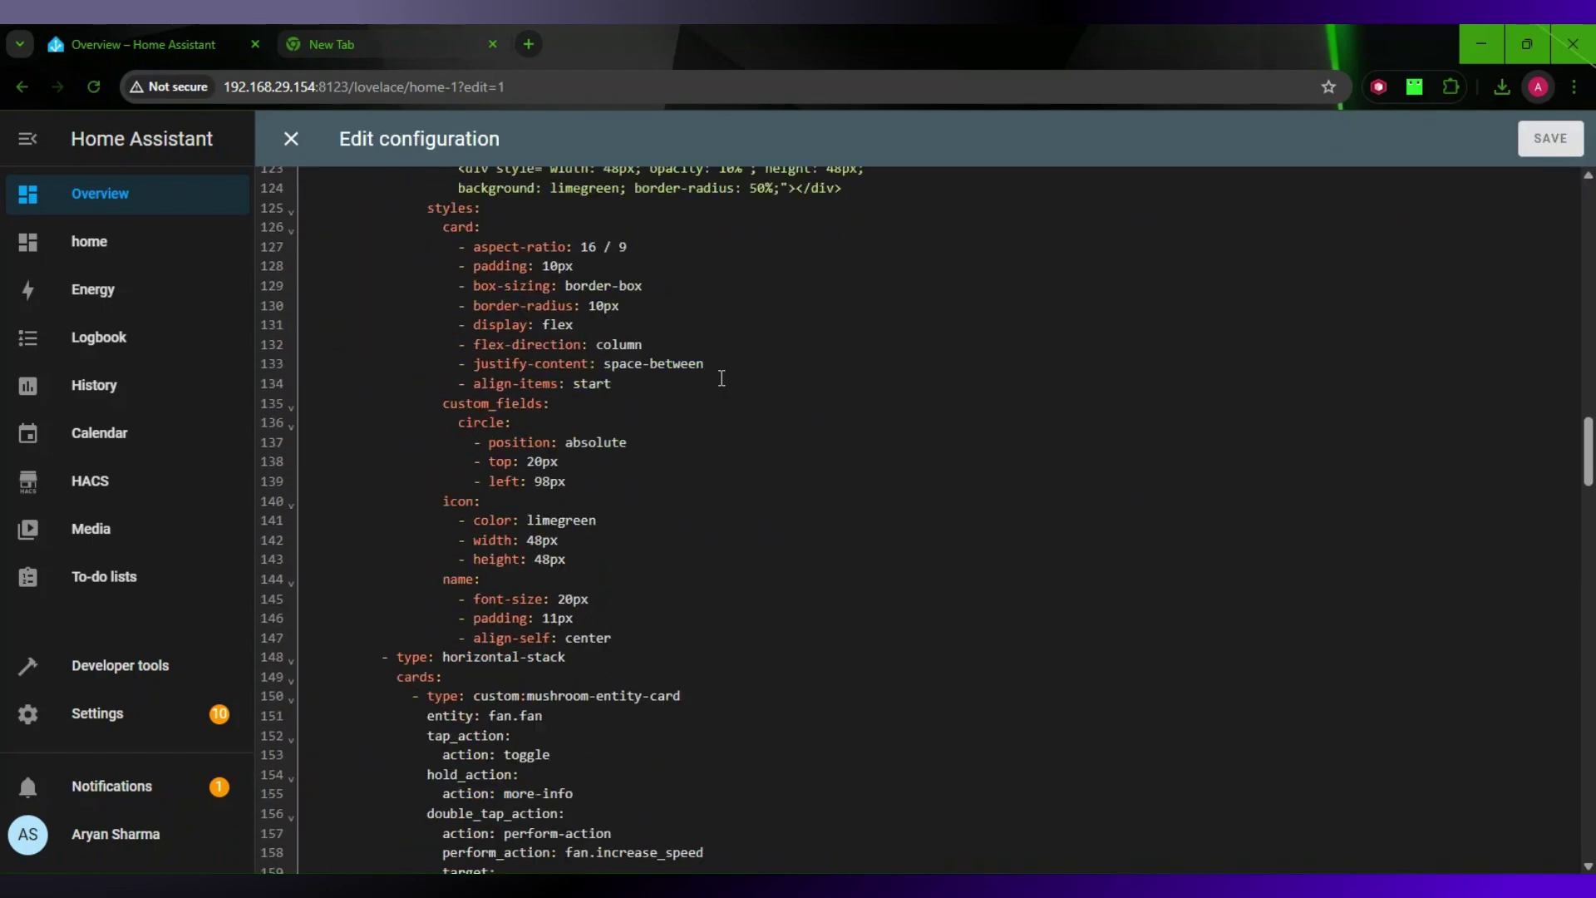
scroll(722, 378, down, 18)
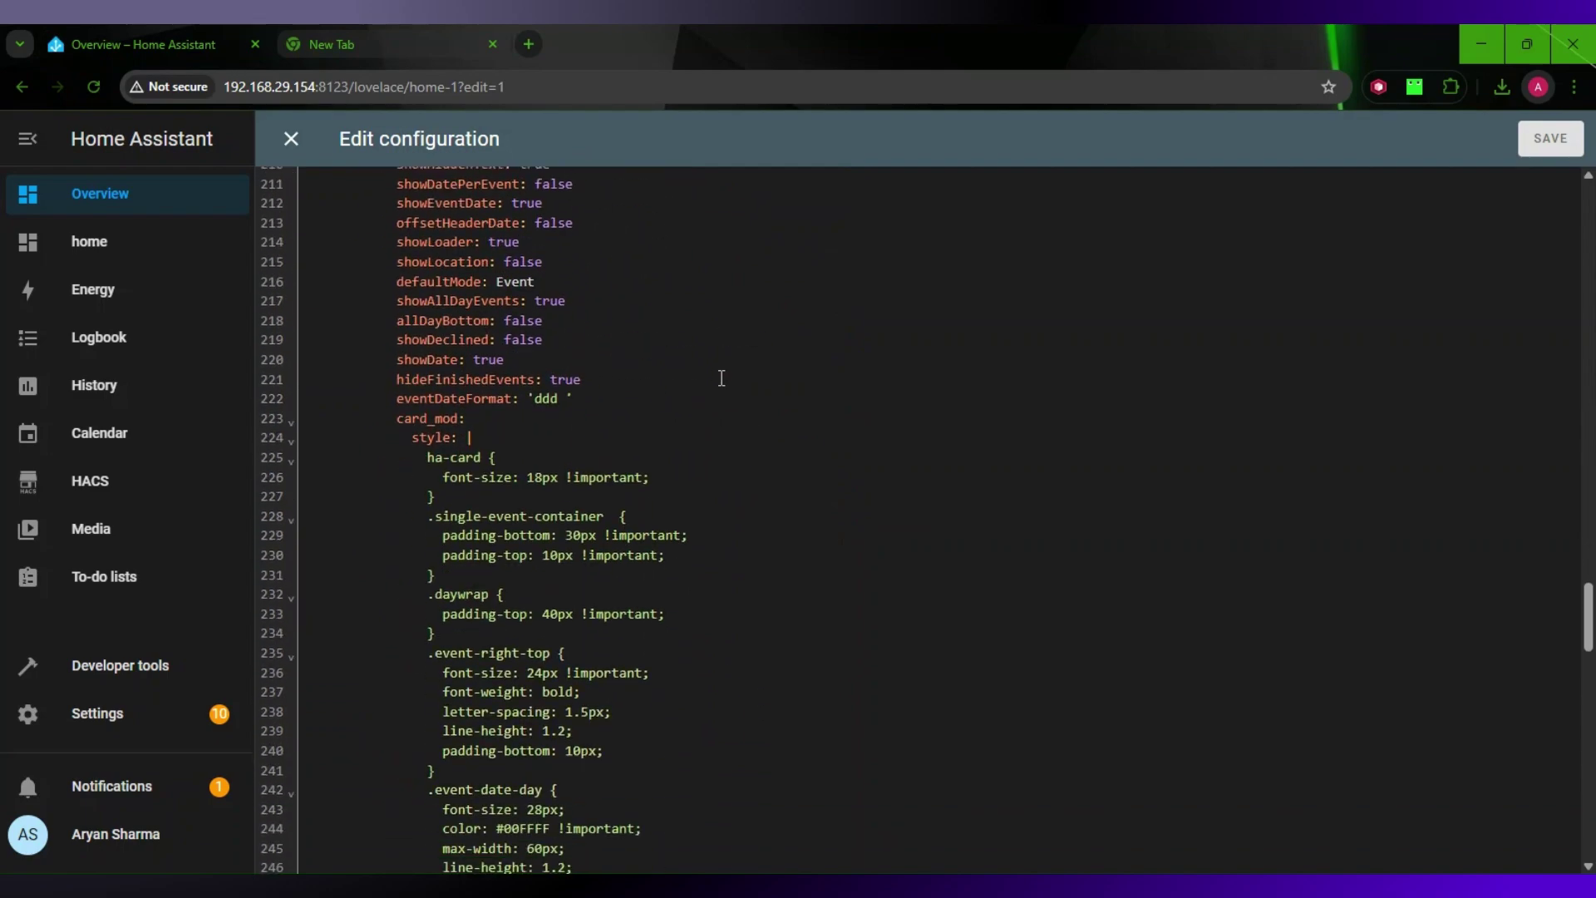
scroll(721, 378, up, 20)
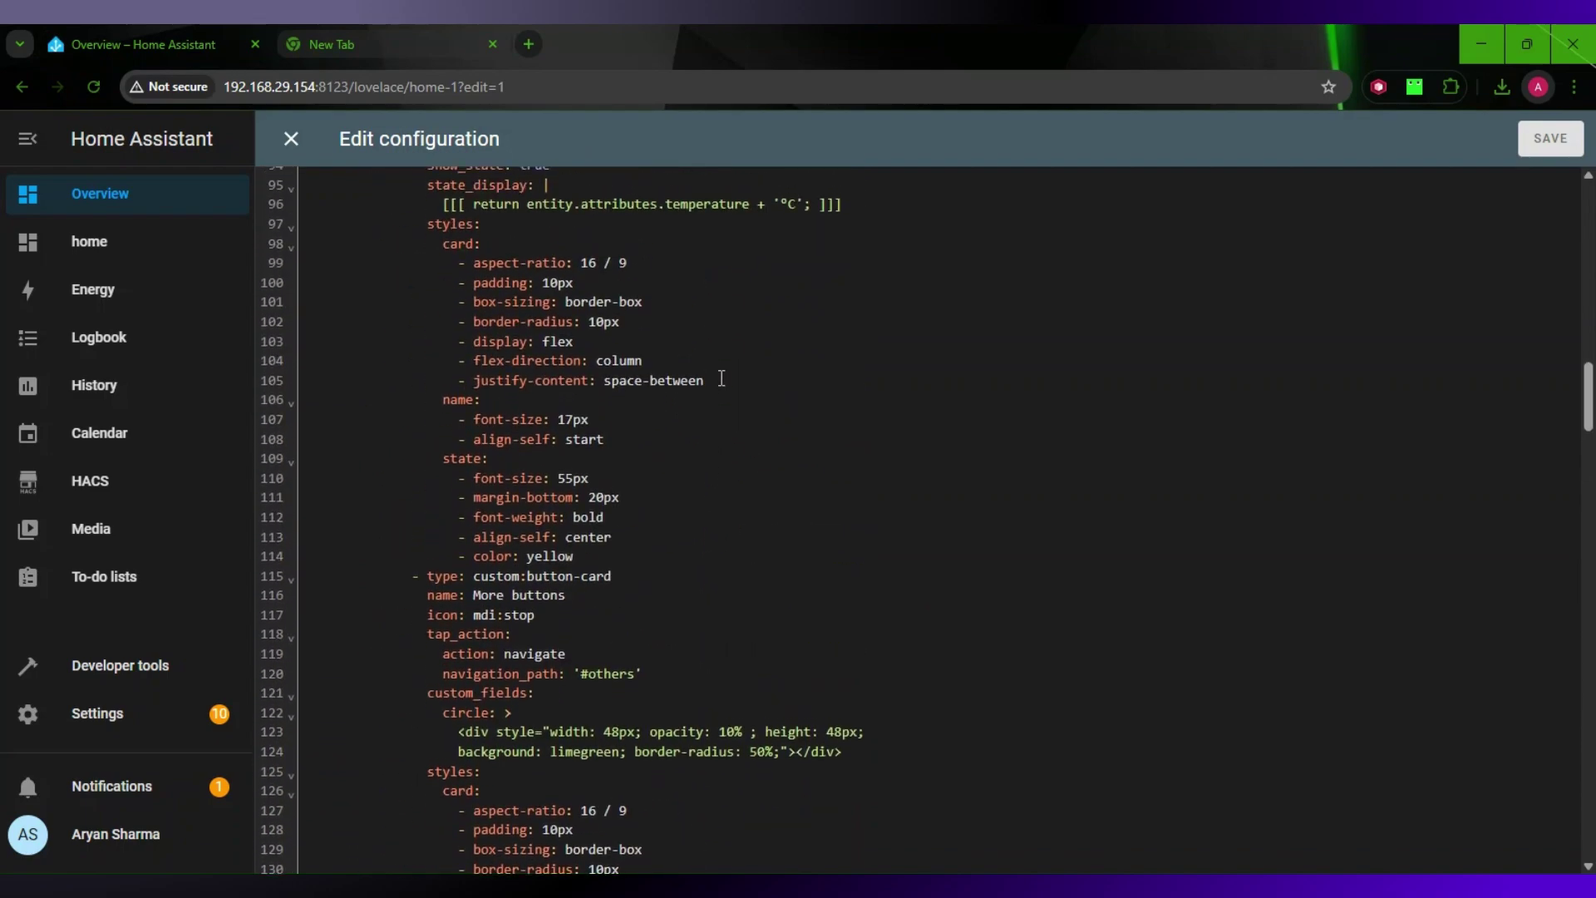
scroll(721, 378, down, 4)
scroll(722, 378, up, 11)
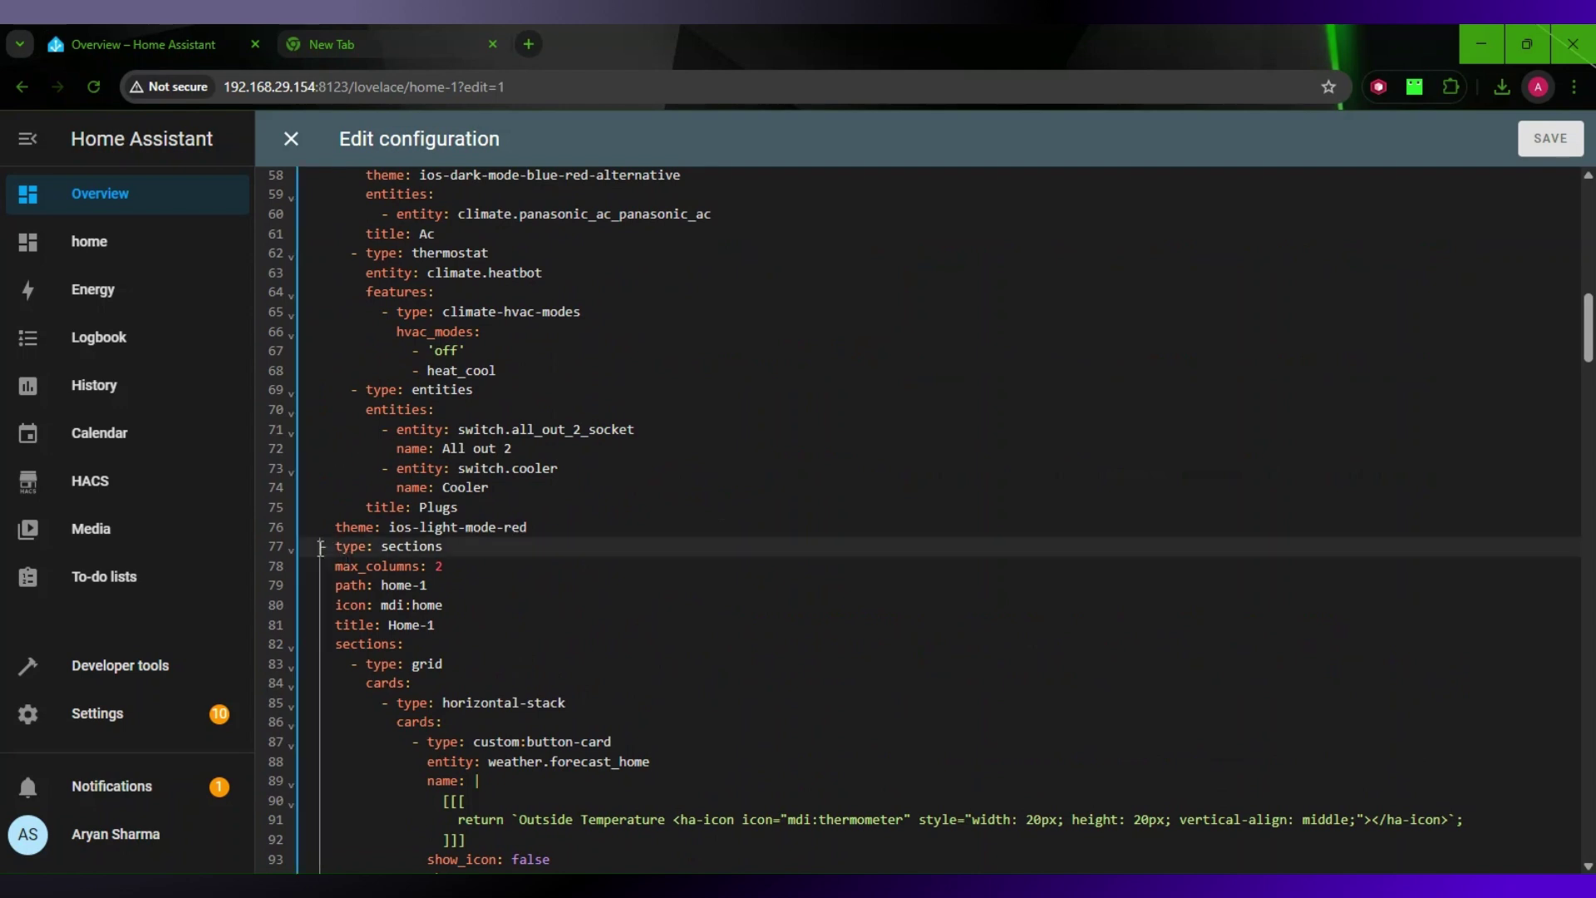
drag(316, 548, 459, 548)
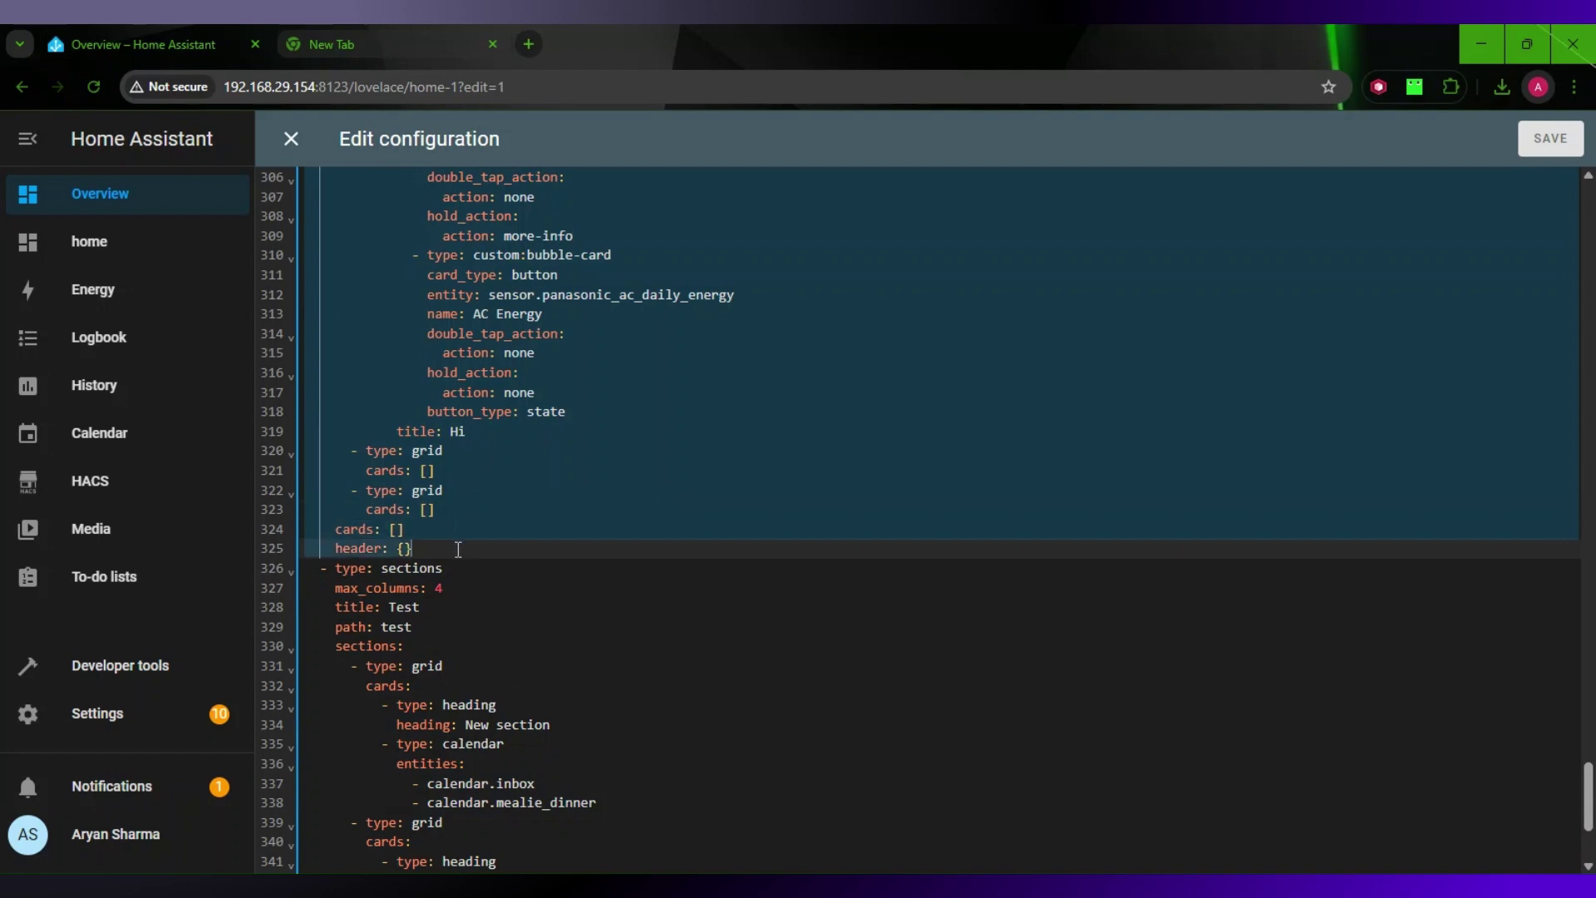
Close the editor and create a from-scratch dashboard titled Alexa-Dash under Settings > Dashboards
click(291, 138)
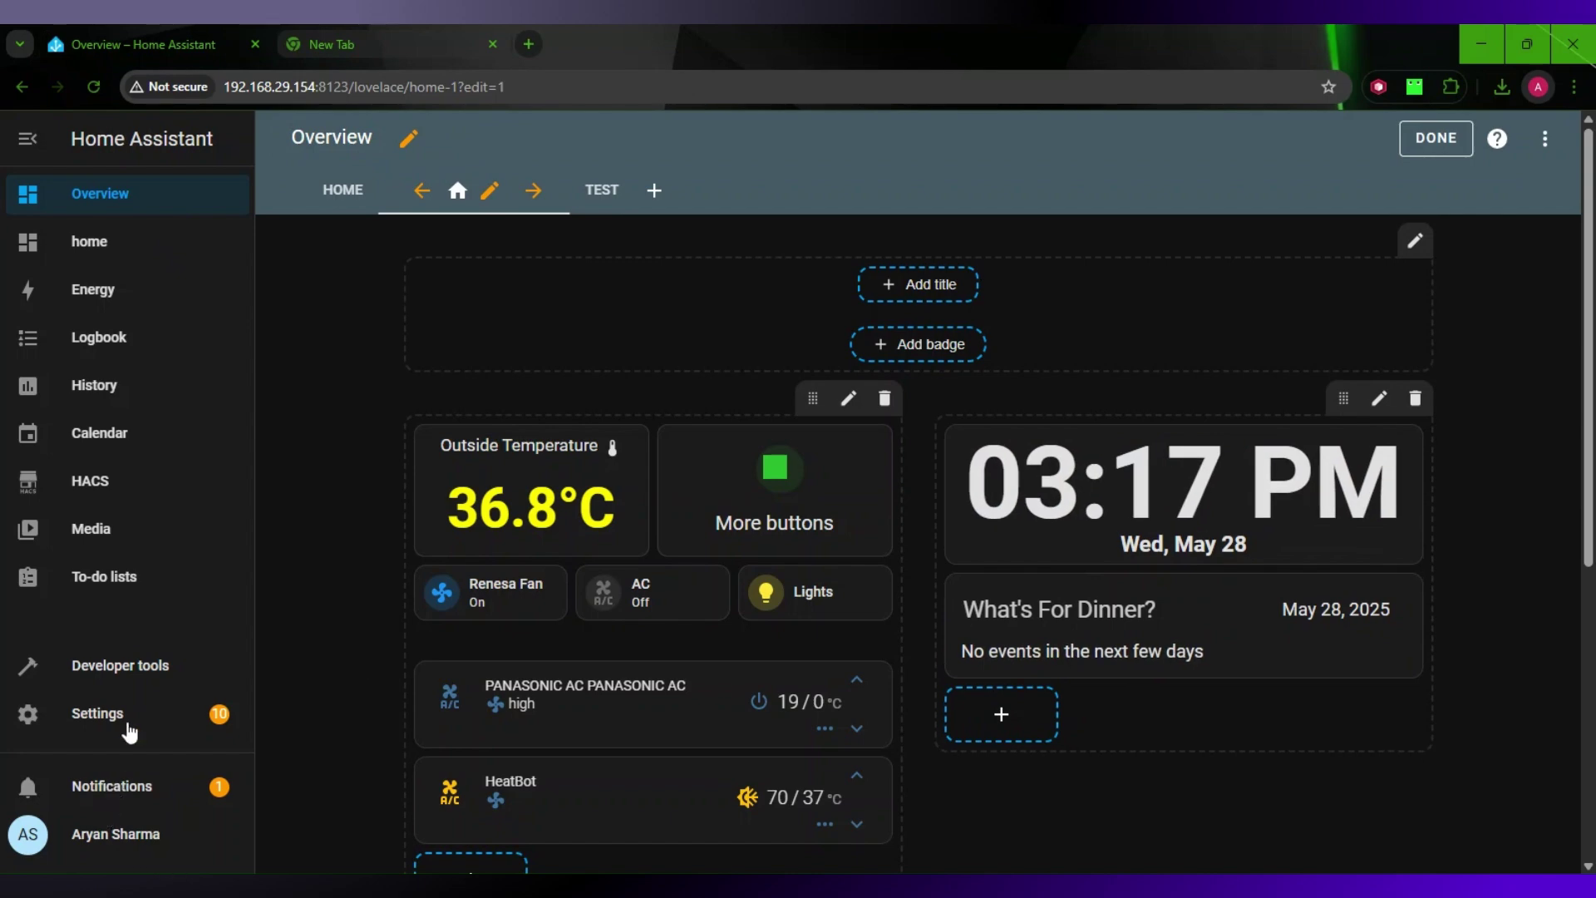
click(129, 732)
scroll(686, 773, down, 3)
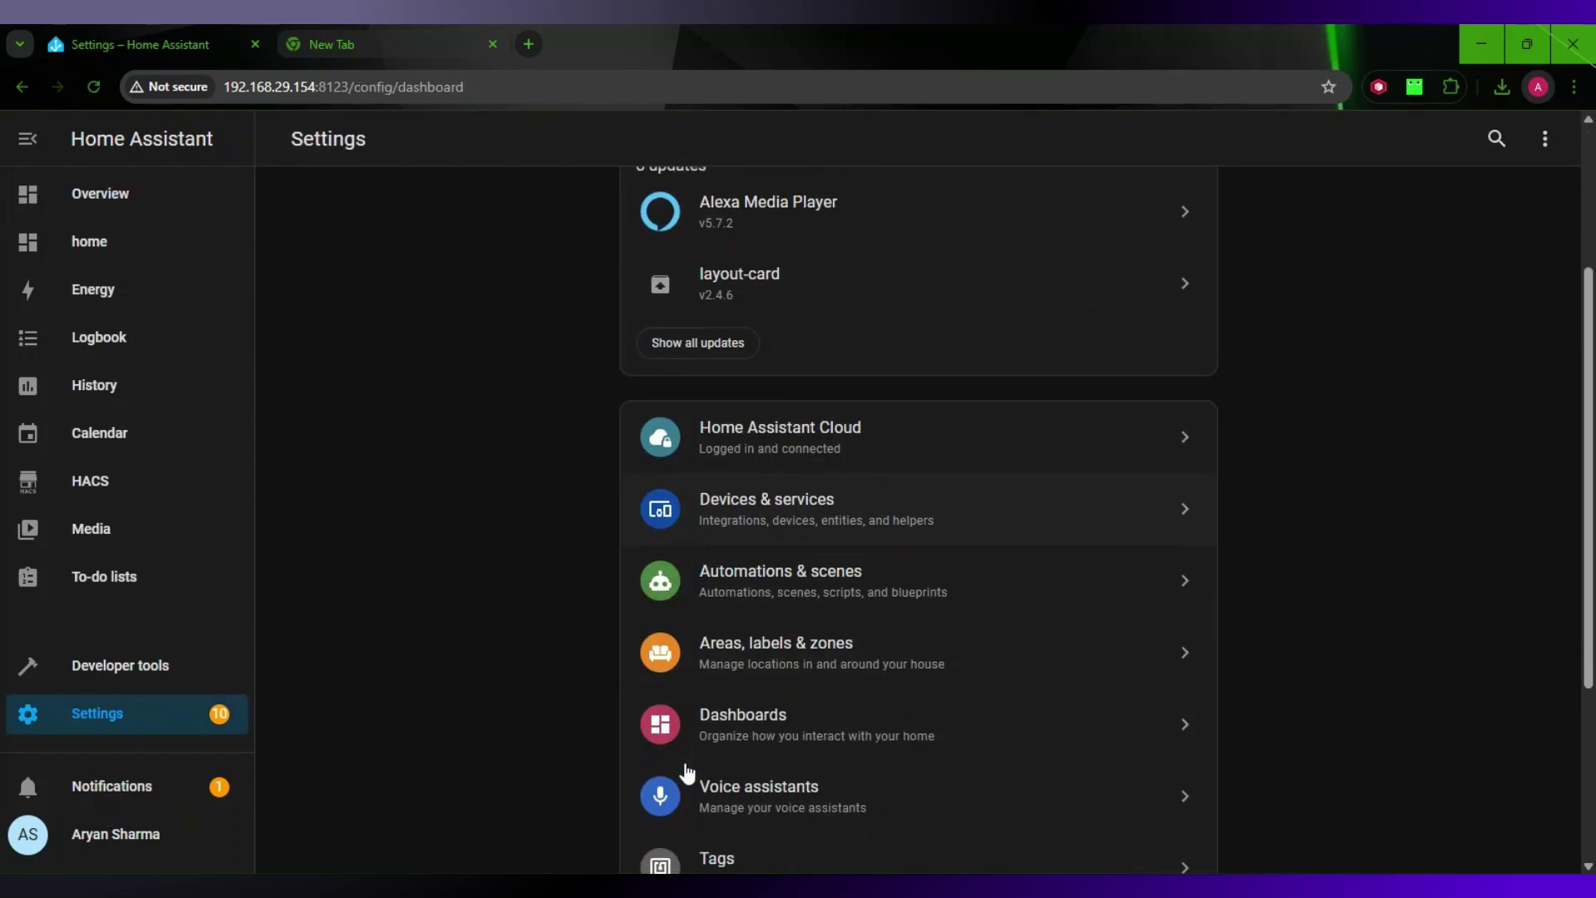
scroll(687, 773, down, 2)
click(765, 612)
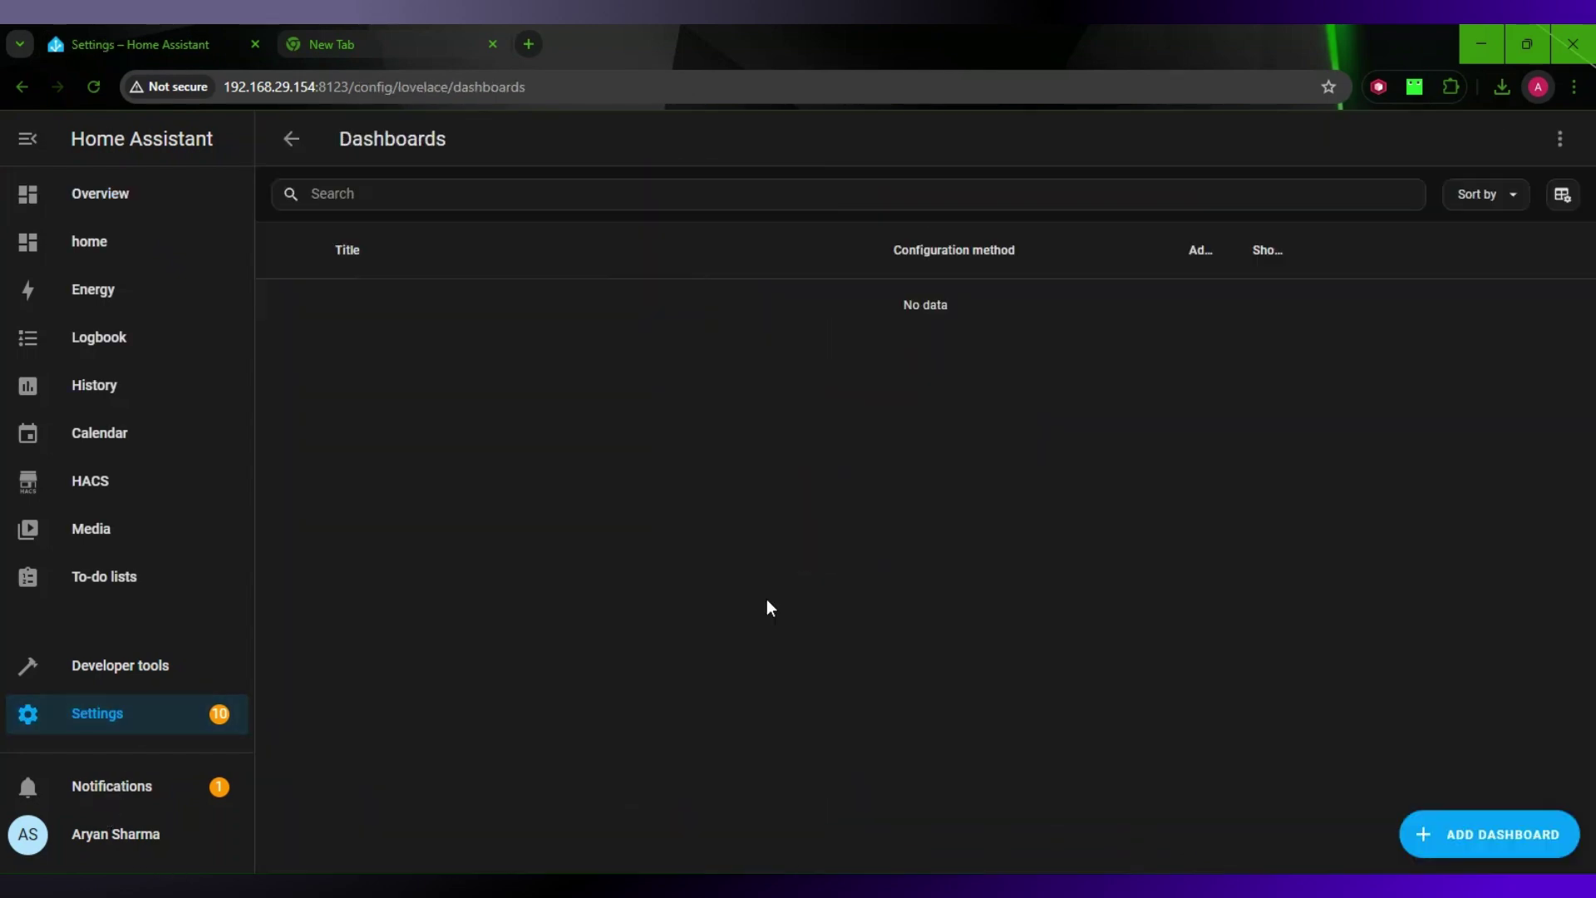
click(1428, 833)
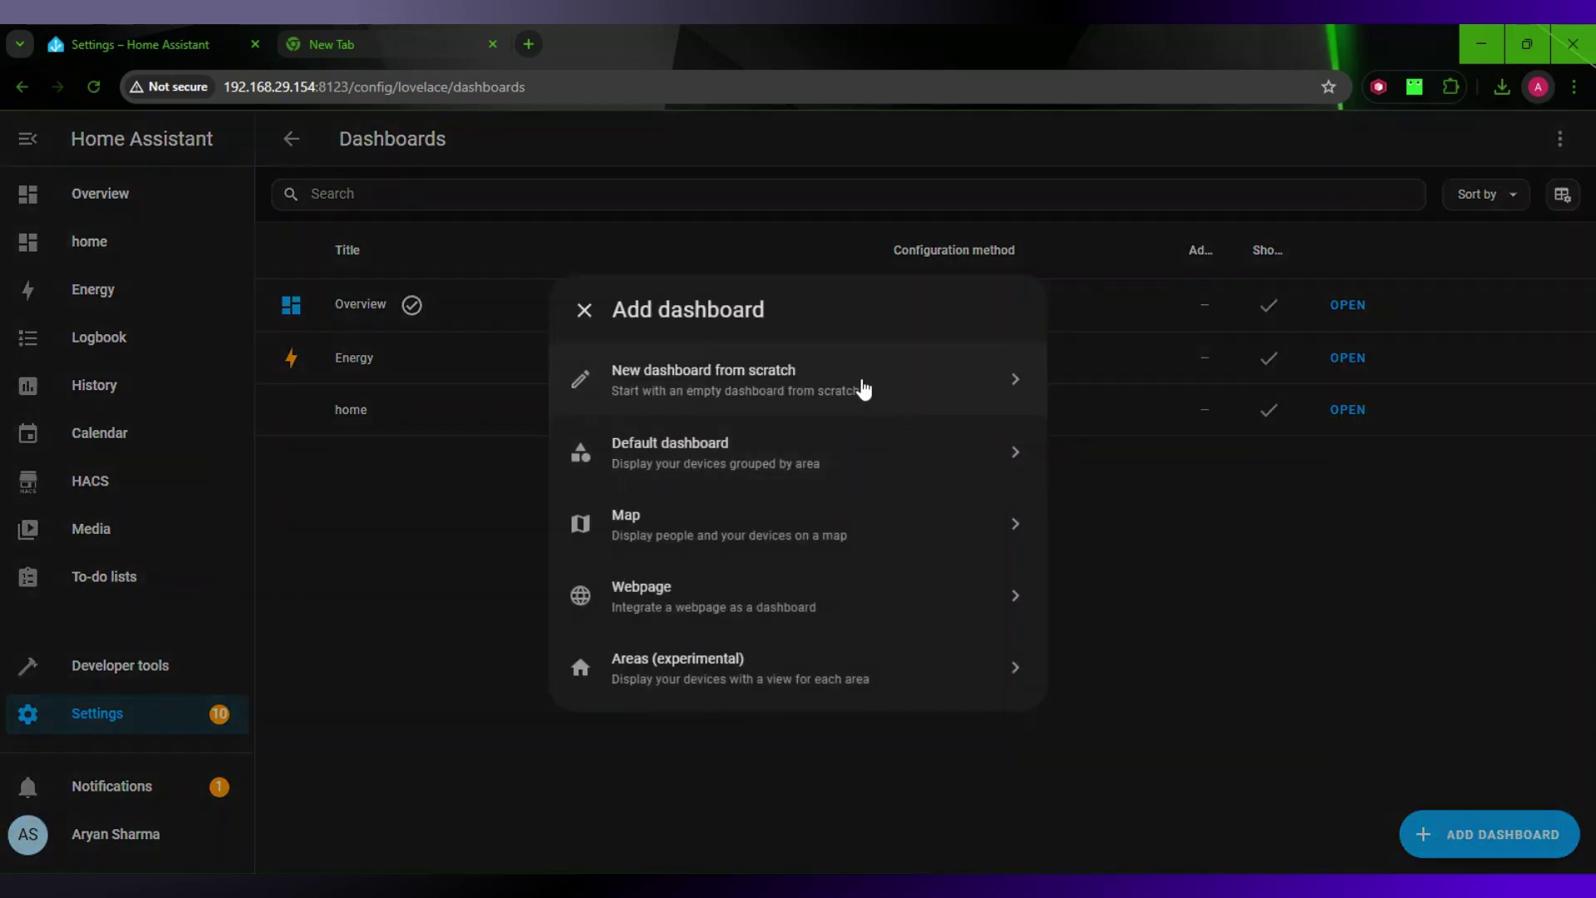
click(864, 388)
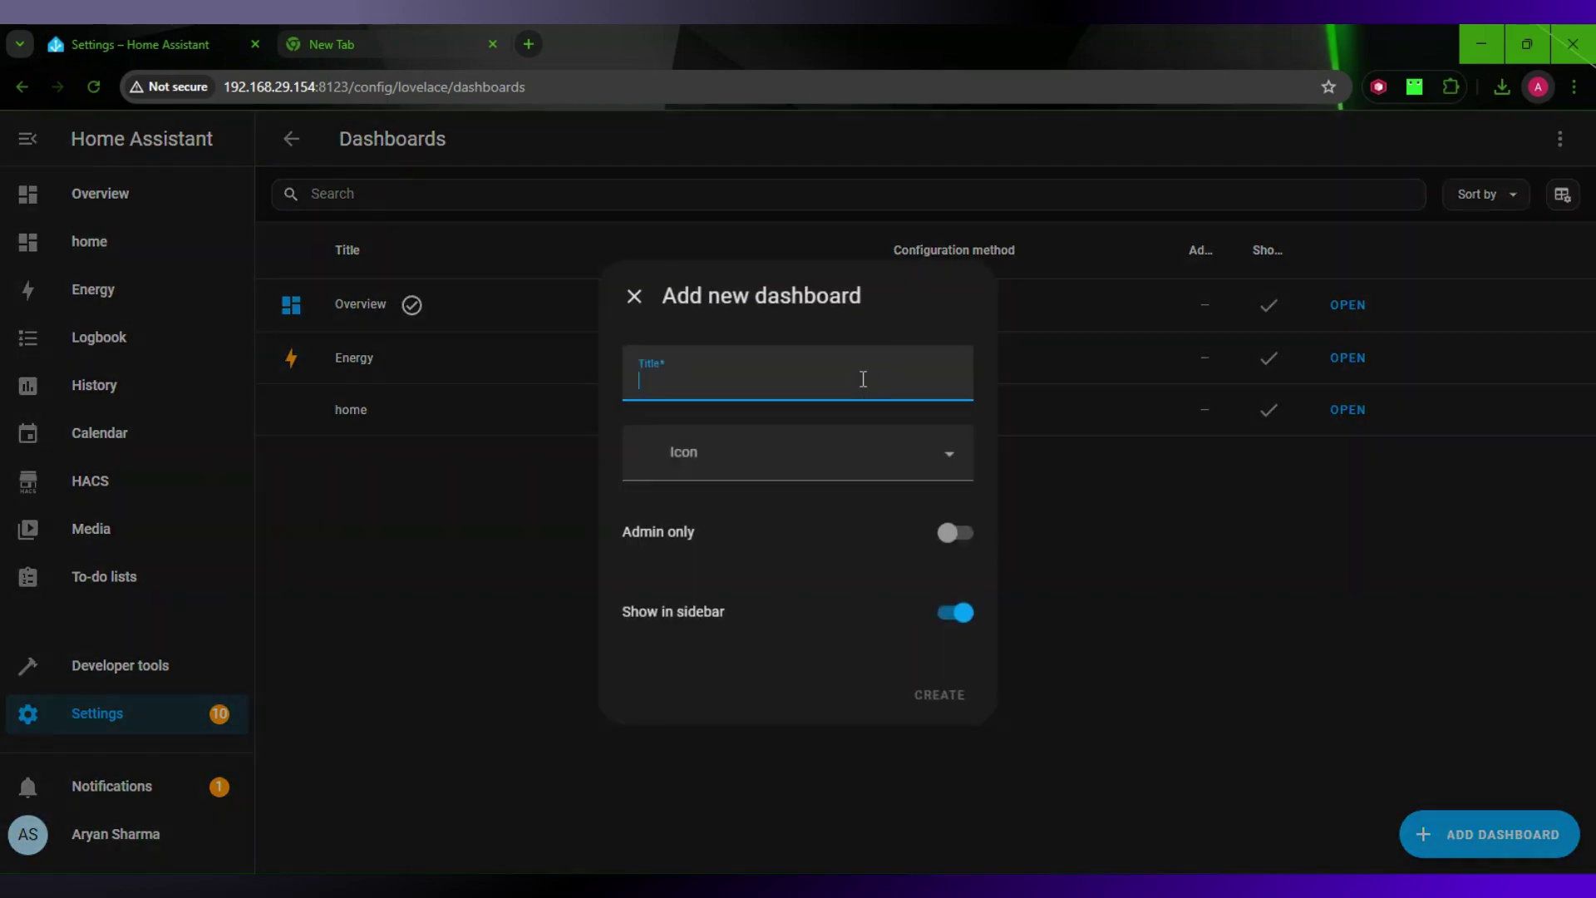
text(Alexa-Dash)
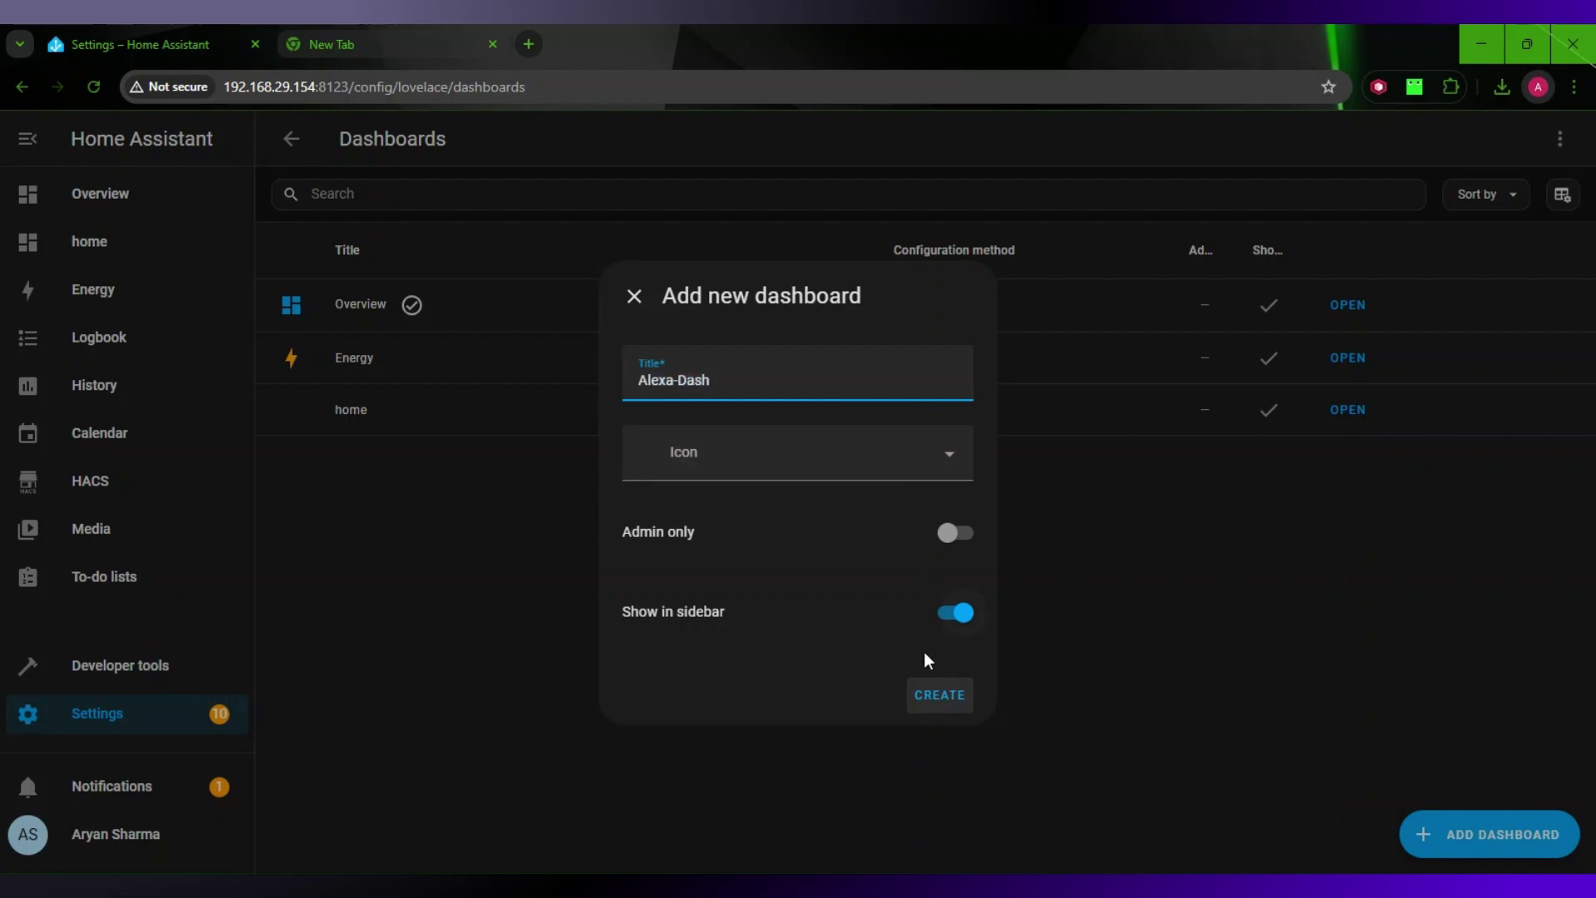
click(924, 697)
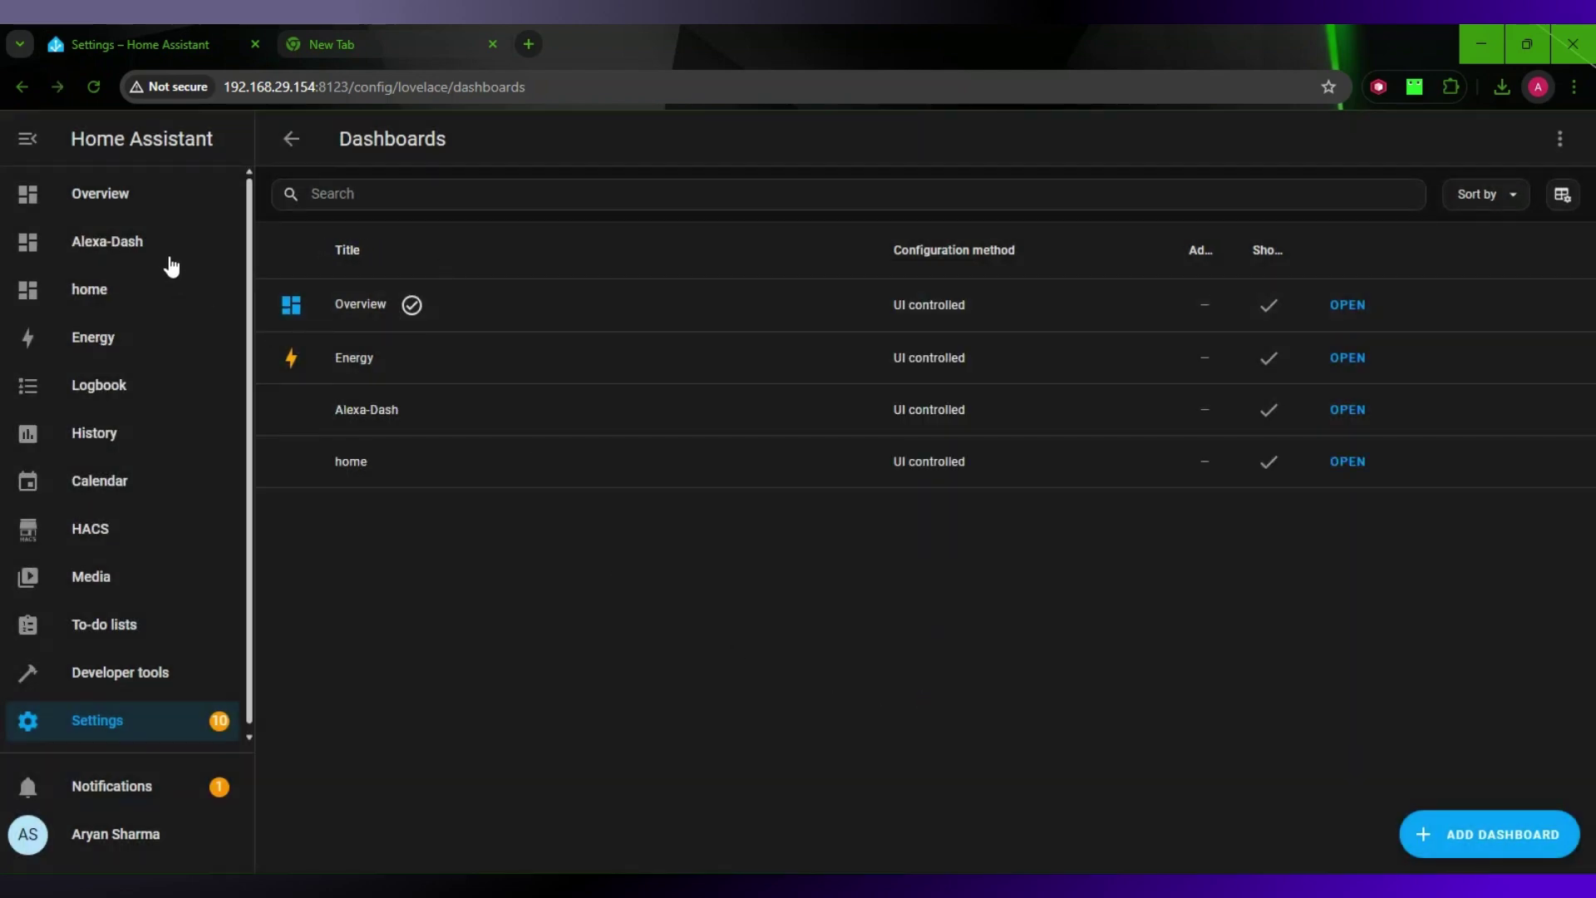
Replace the Alexa-Dash raw configuration with the copied Home-1 view YAML
click(167, 257)
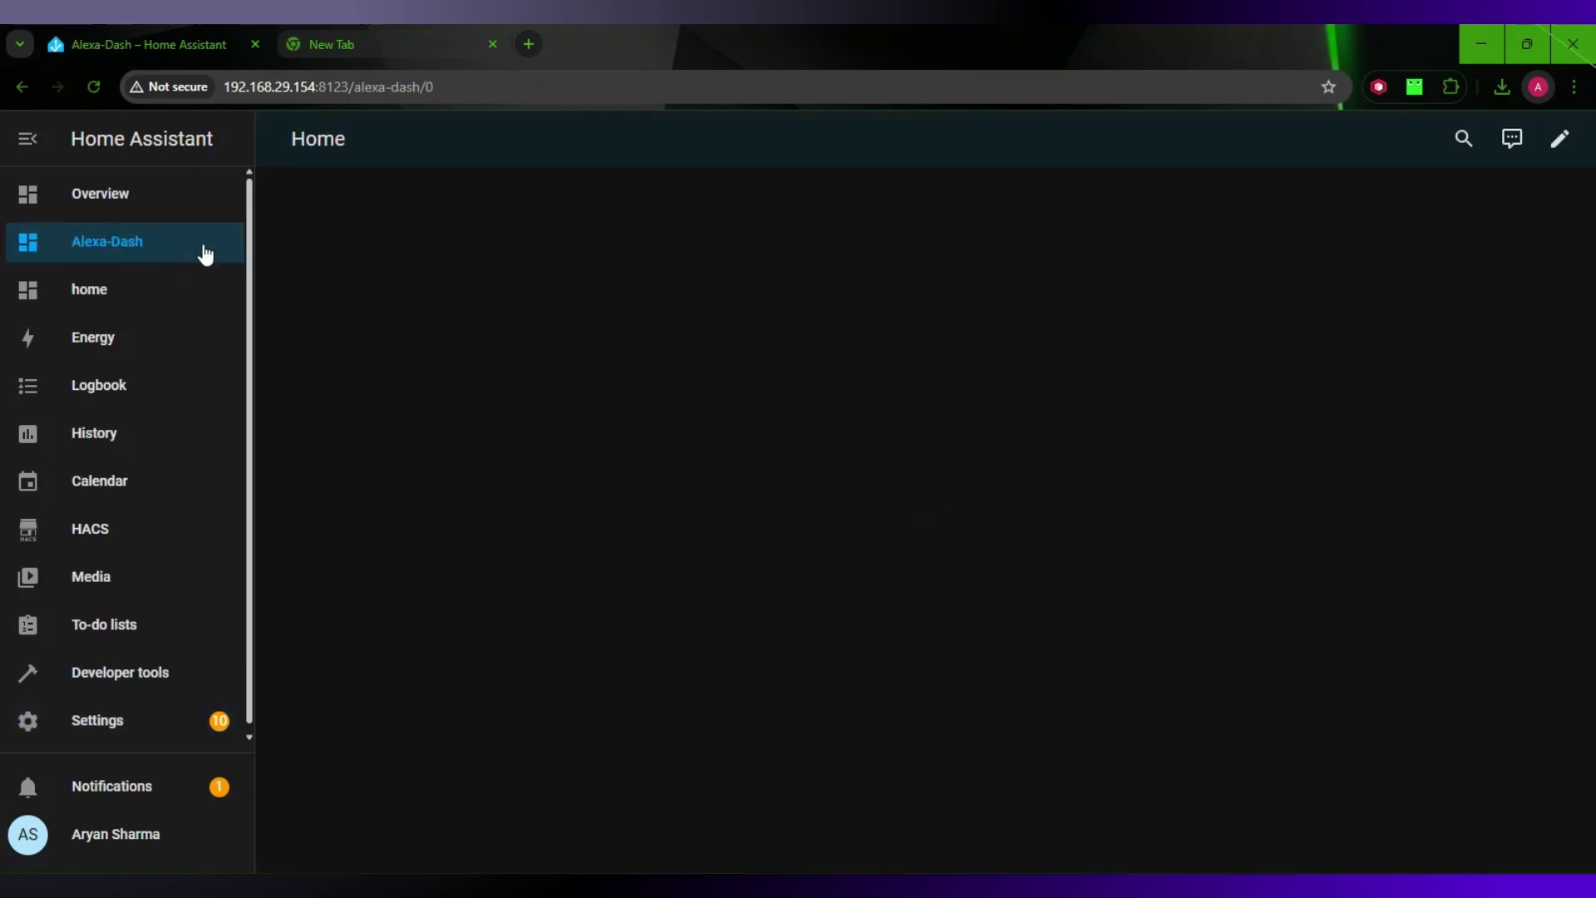
click(1560, 139)
click(1561, 138)
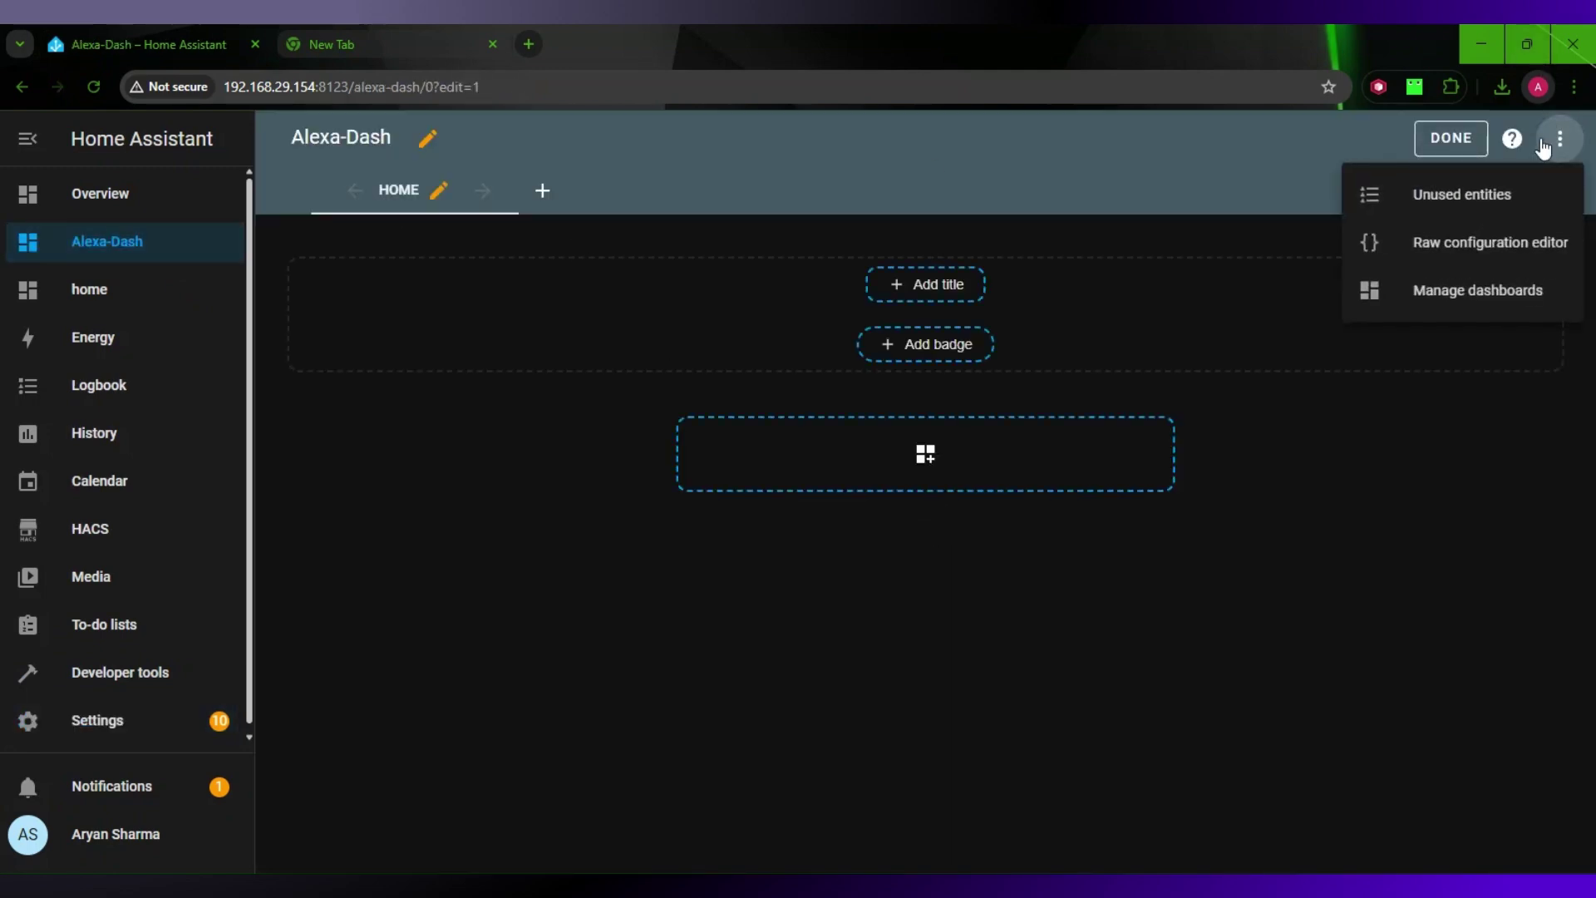
click(1448, 260)
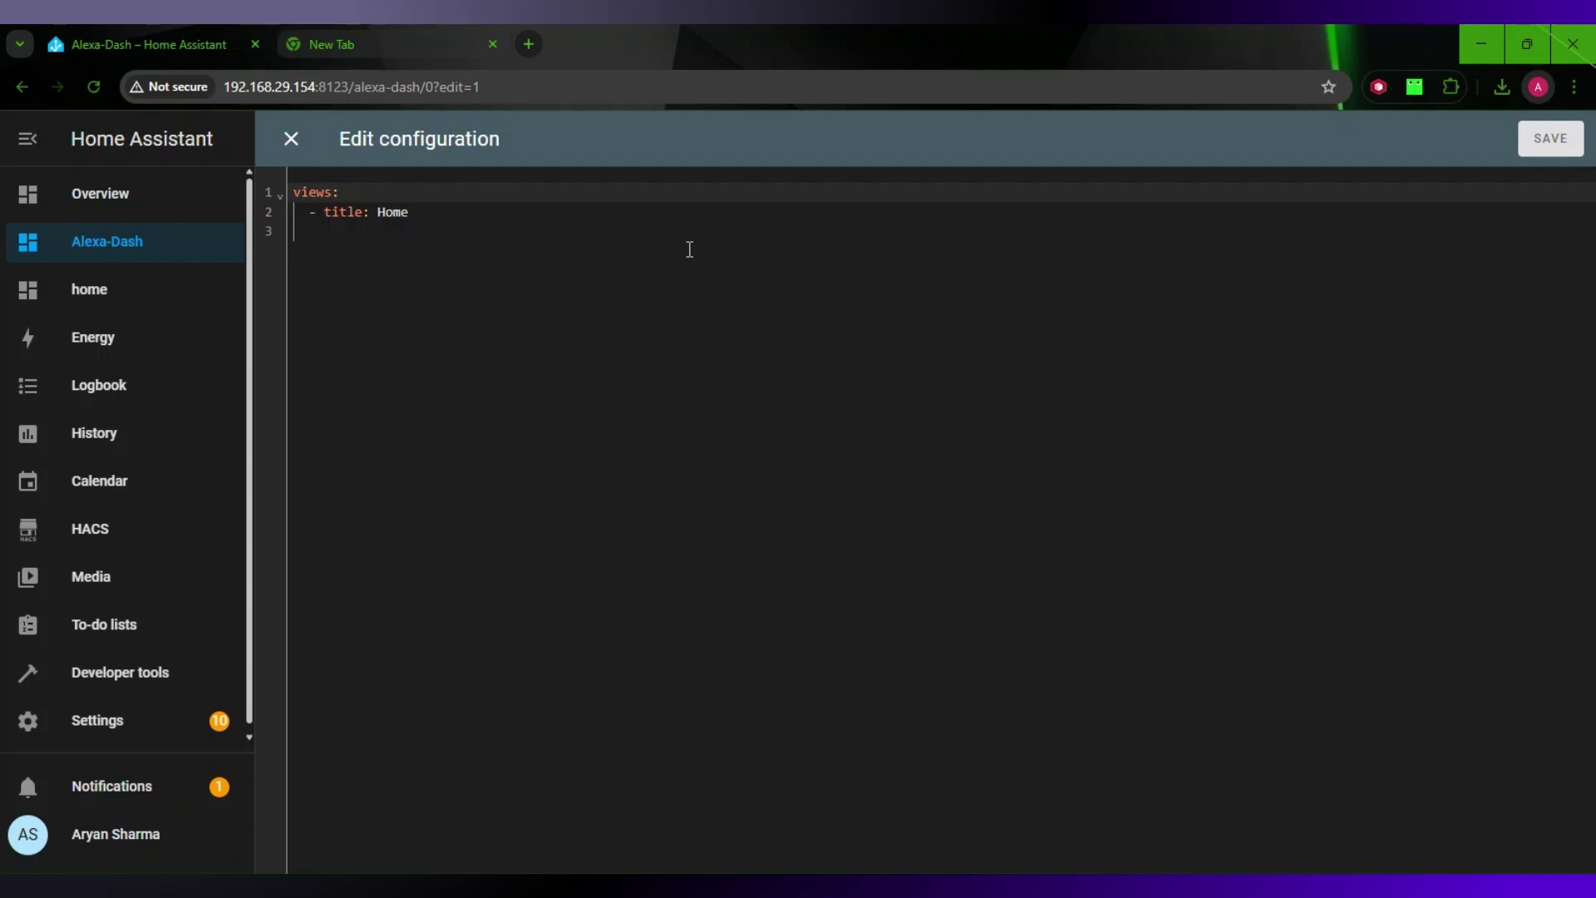
drag(409, 211, 319, 221)
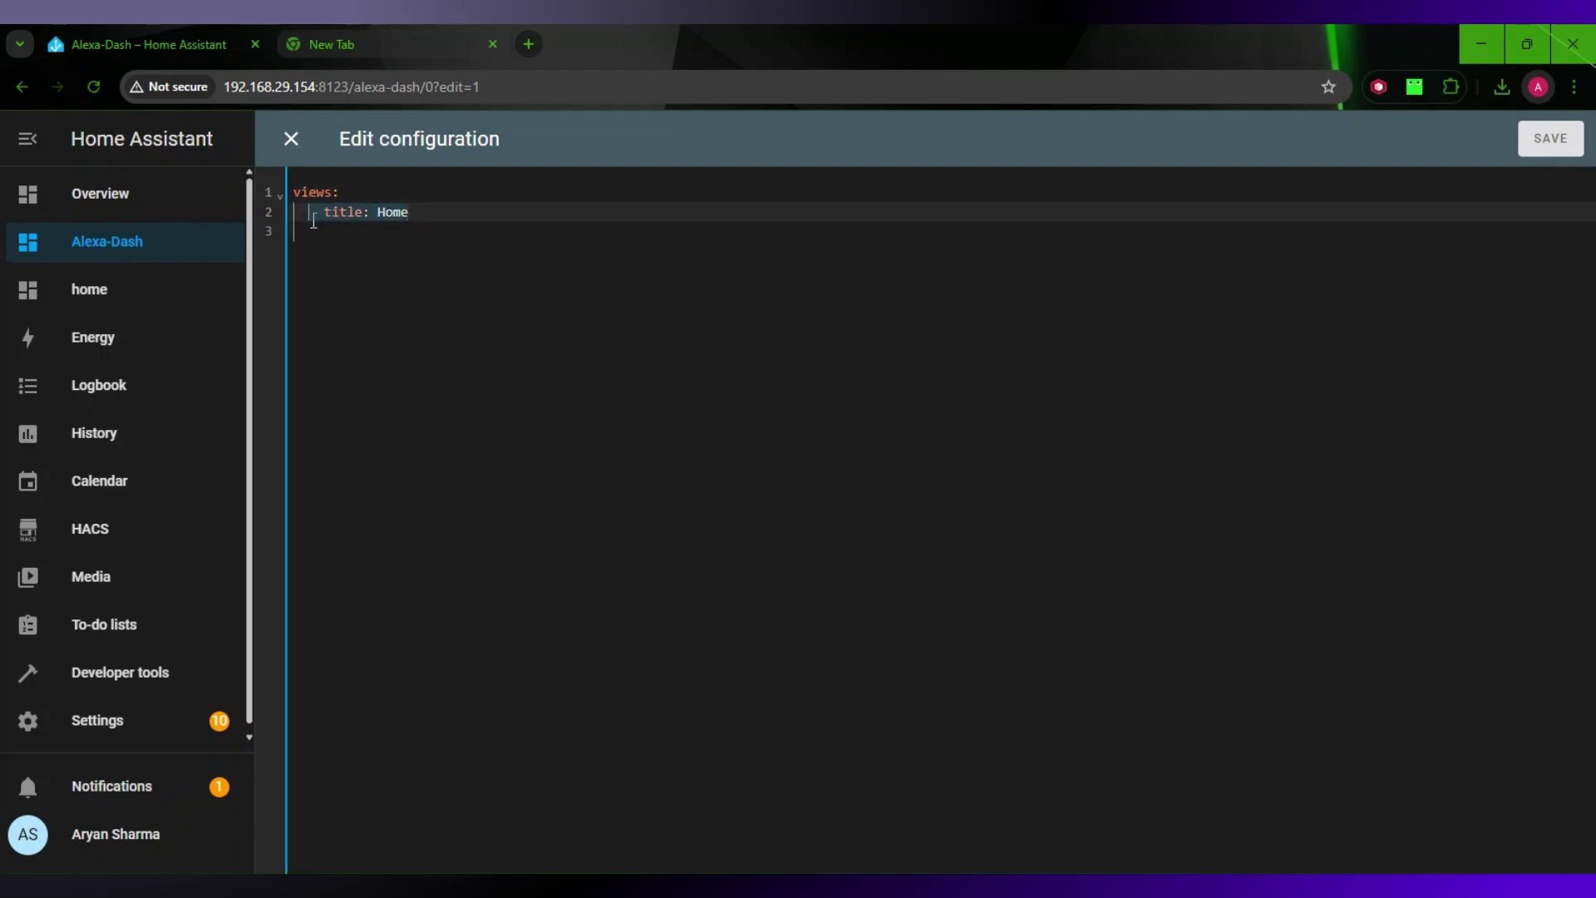
key(BackSpace)
key(ctrl+v)
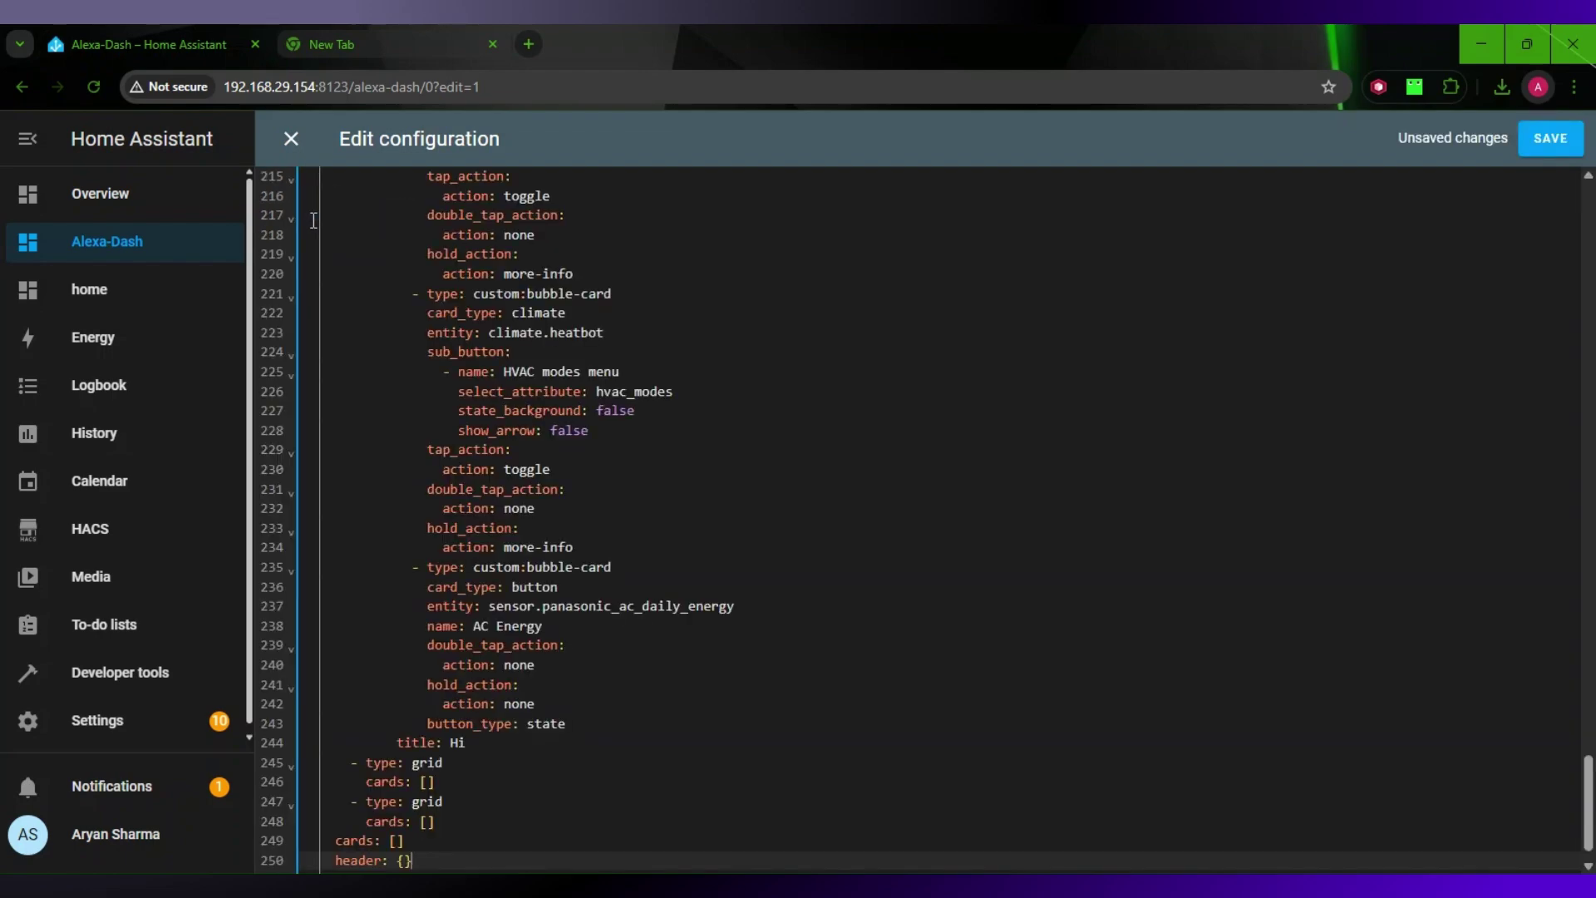
scroll(314, 220, up, 20)
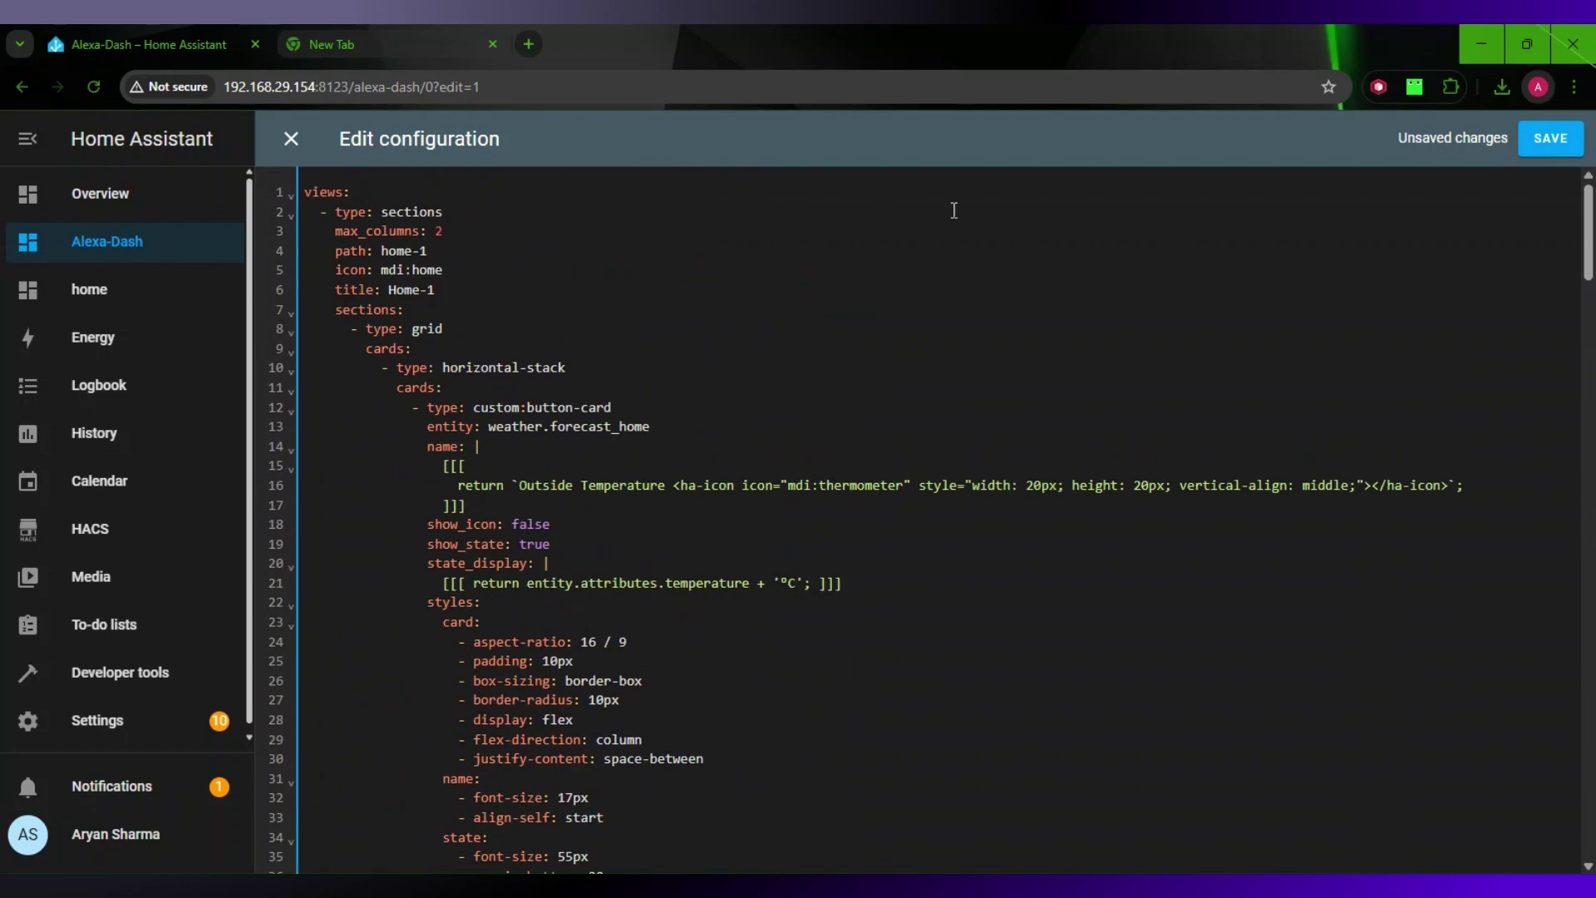
Save the new configuration, close the raw editor and exit edit mode
click(1550, 138)
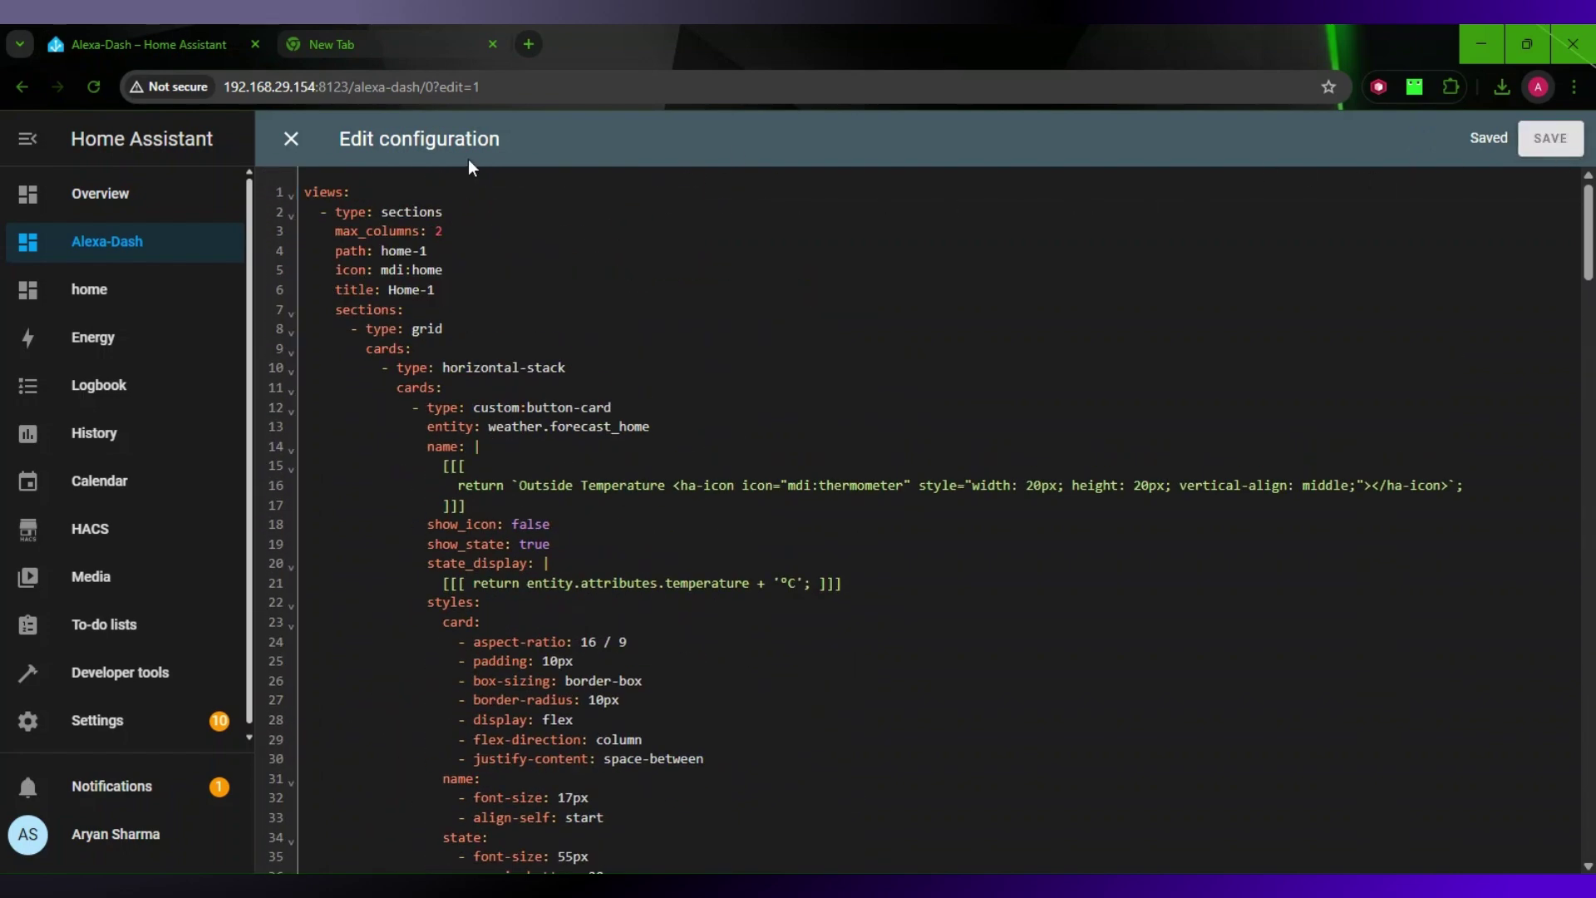
click(291, 138)
scroll(1070, 493, down, 2)
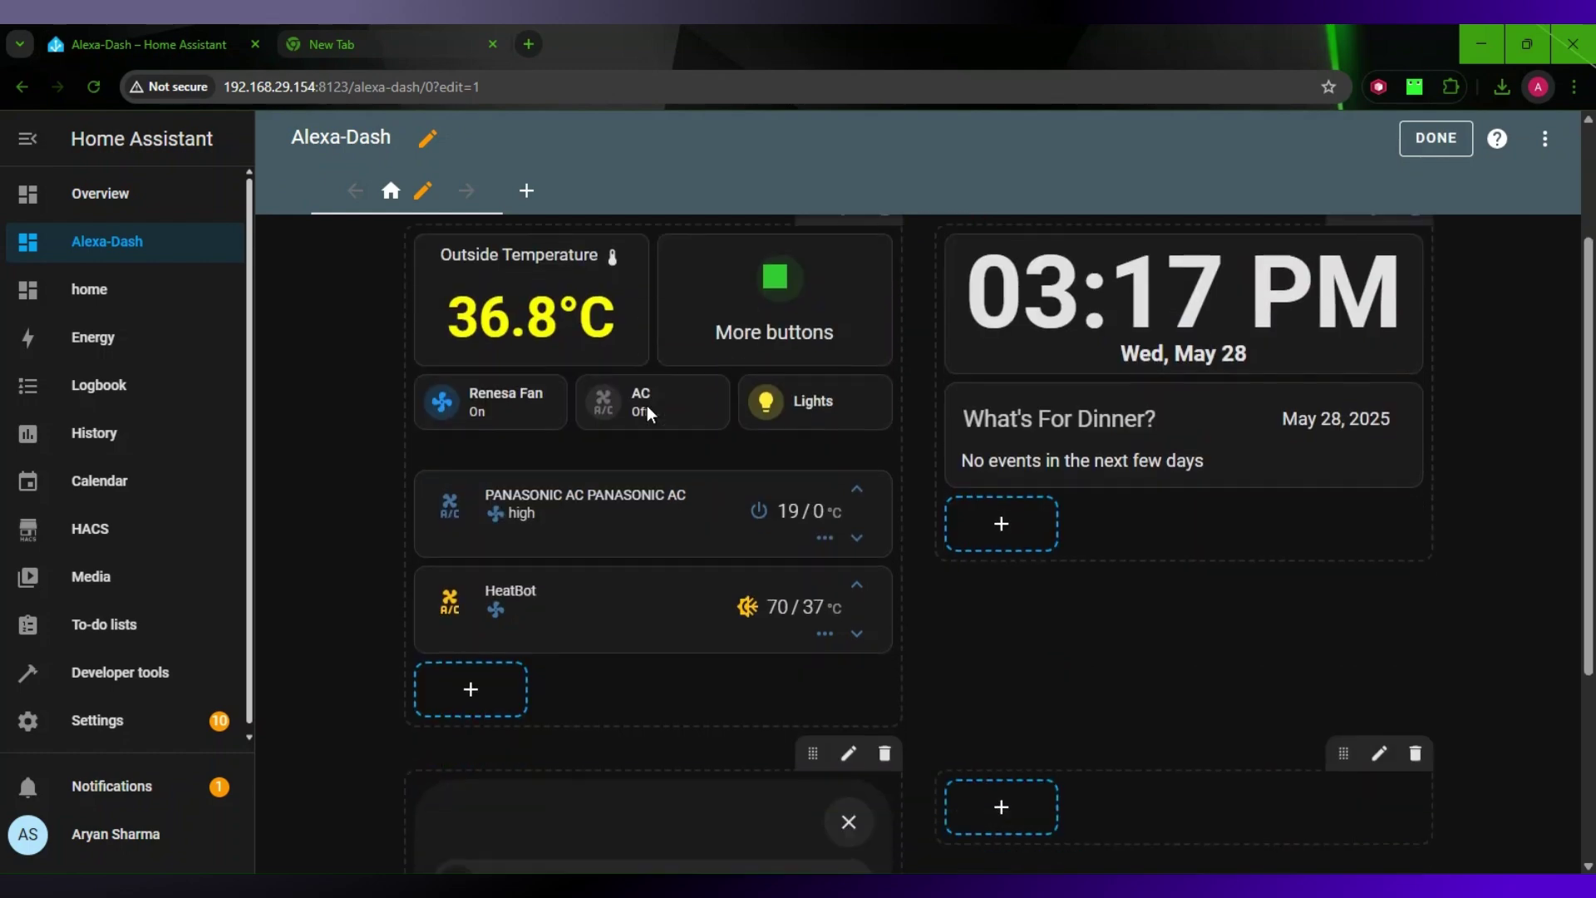
scroll(1086, 495, down, 4)
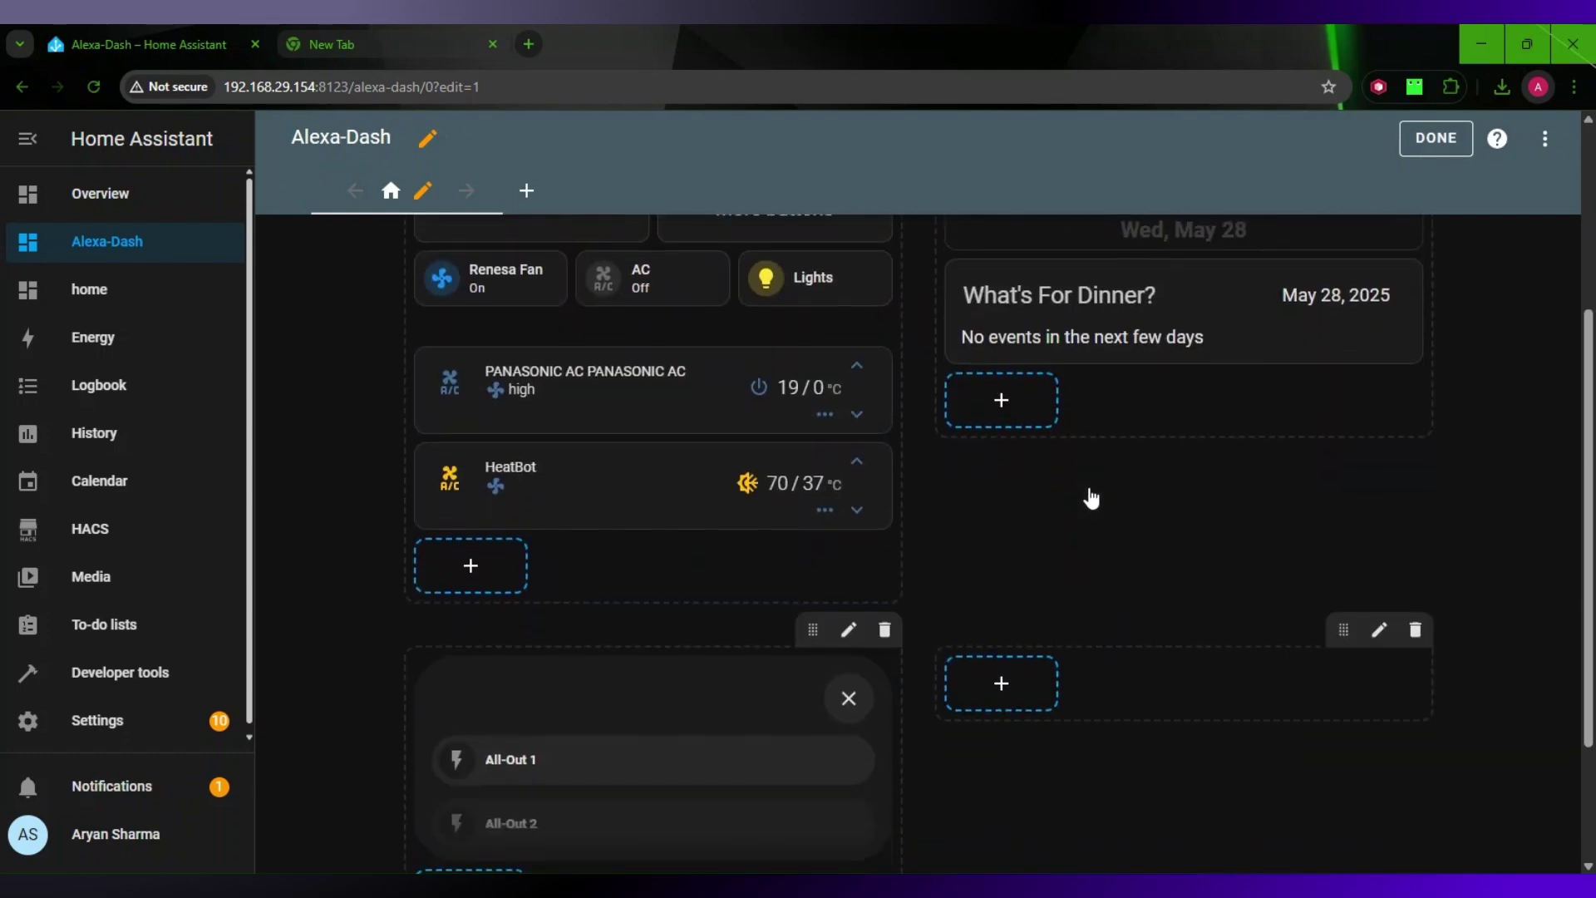
click(1419, 143)
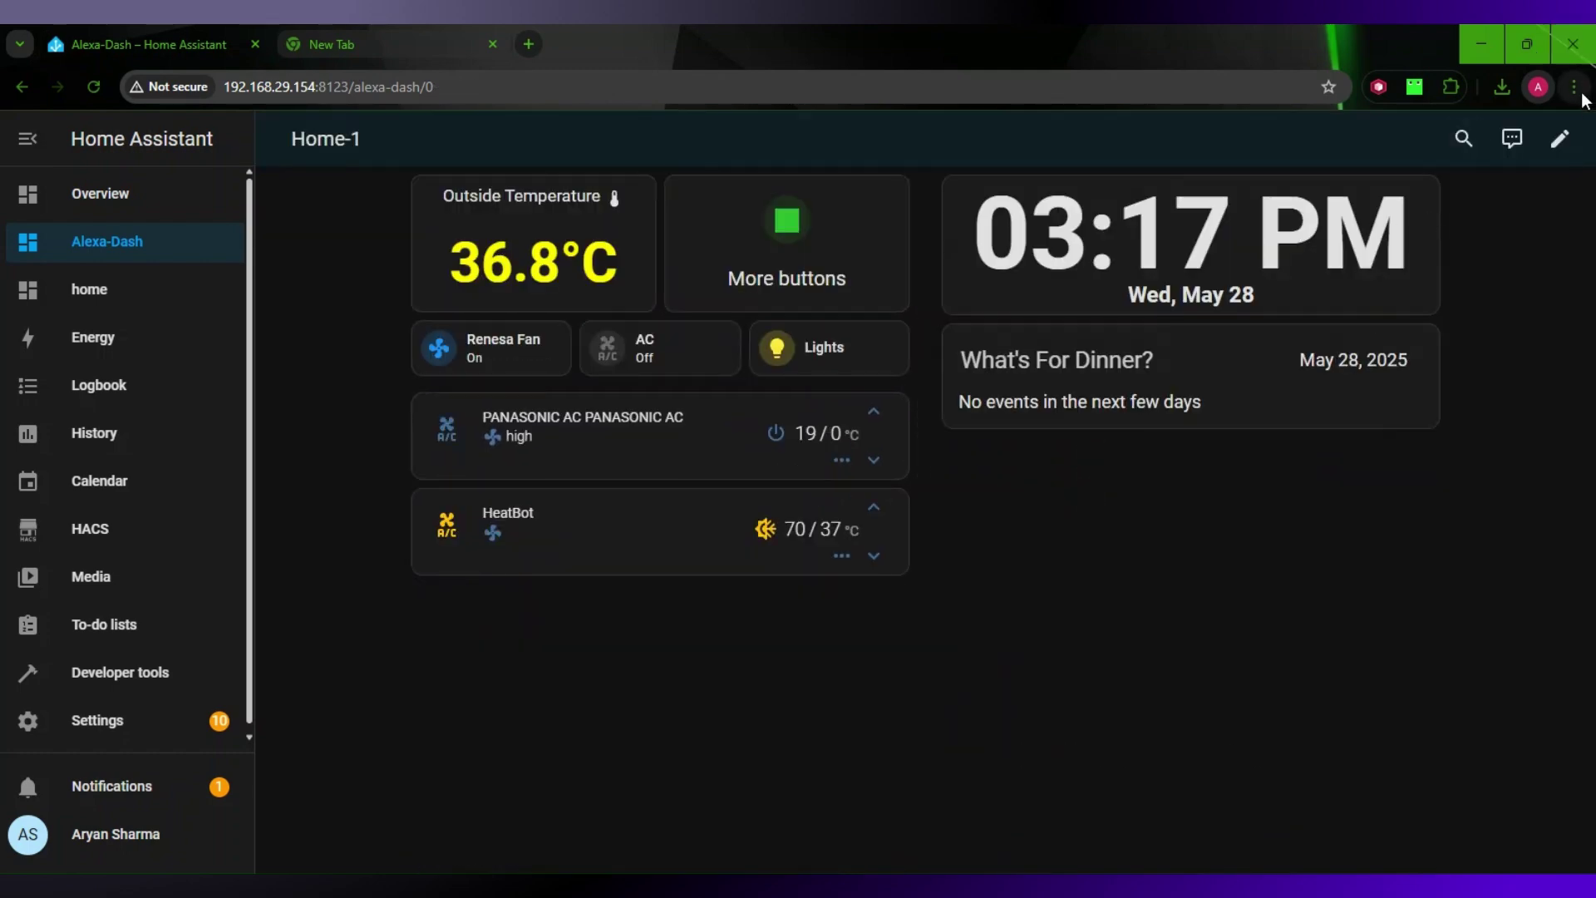
Add a Webpage card under What's For Dinner and clear its default URL
click(1575, 137)
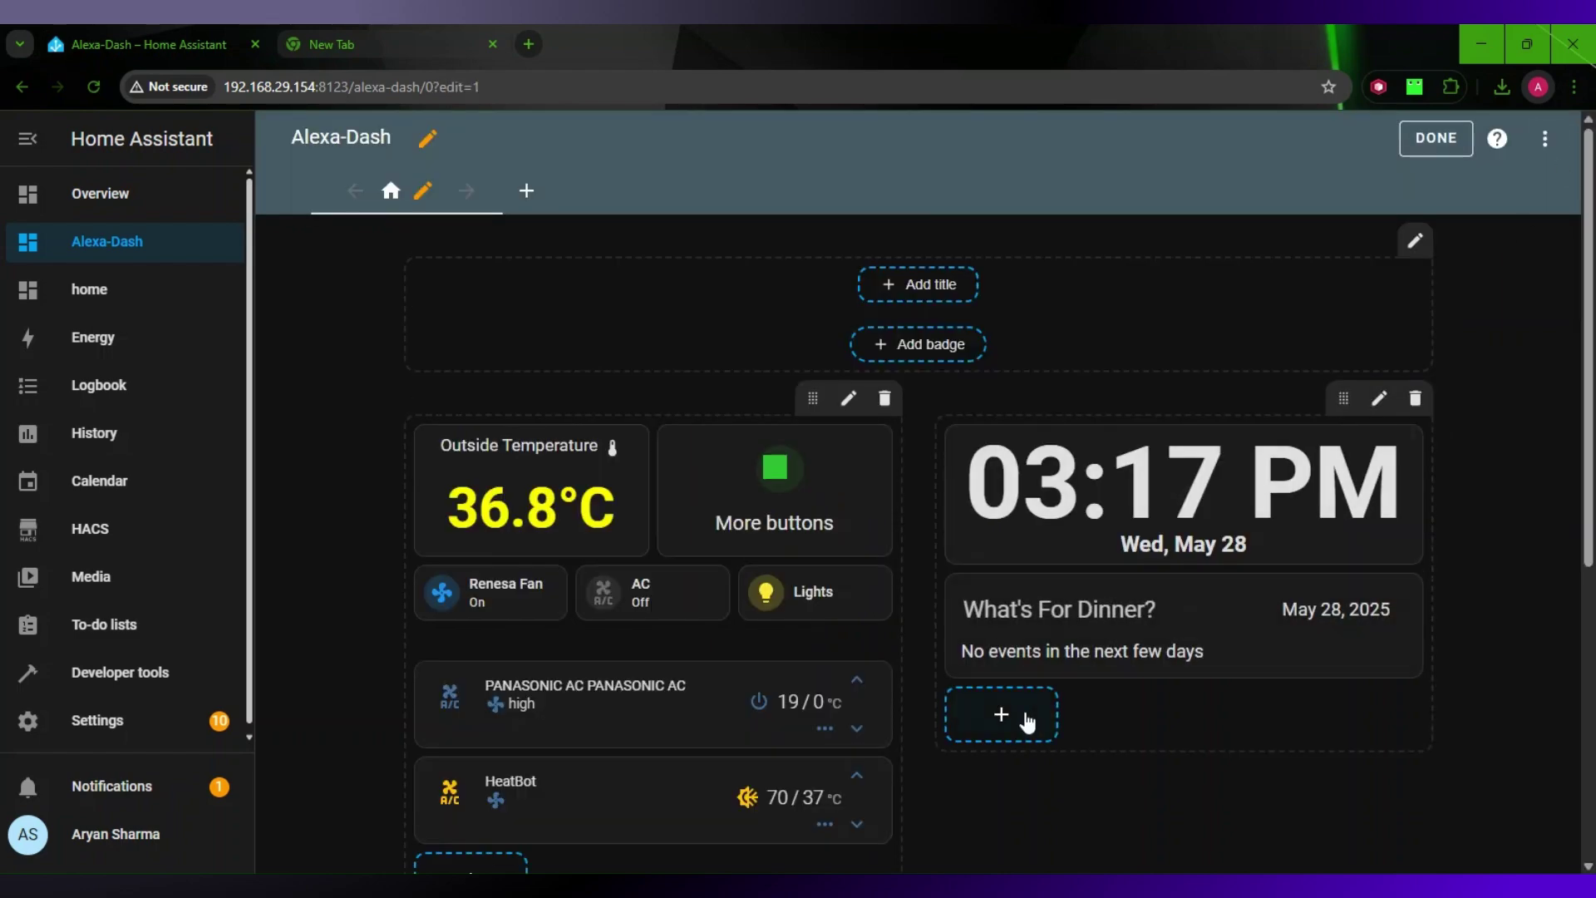
click(1002, 715)
click(584, 289)
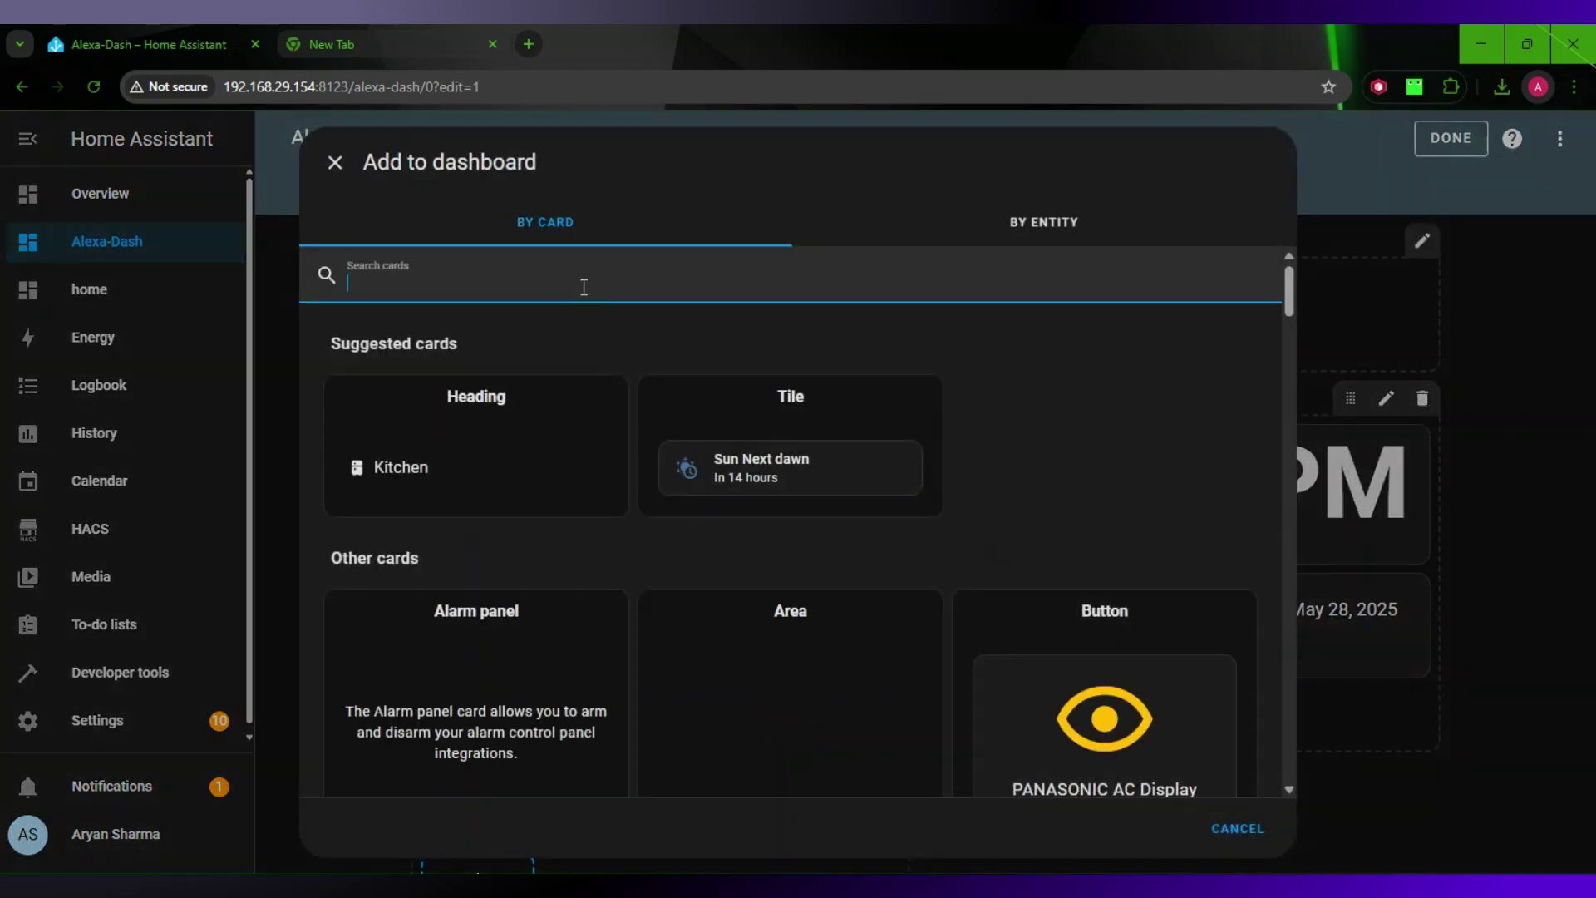
text(web)
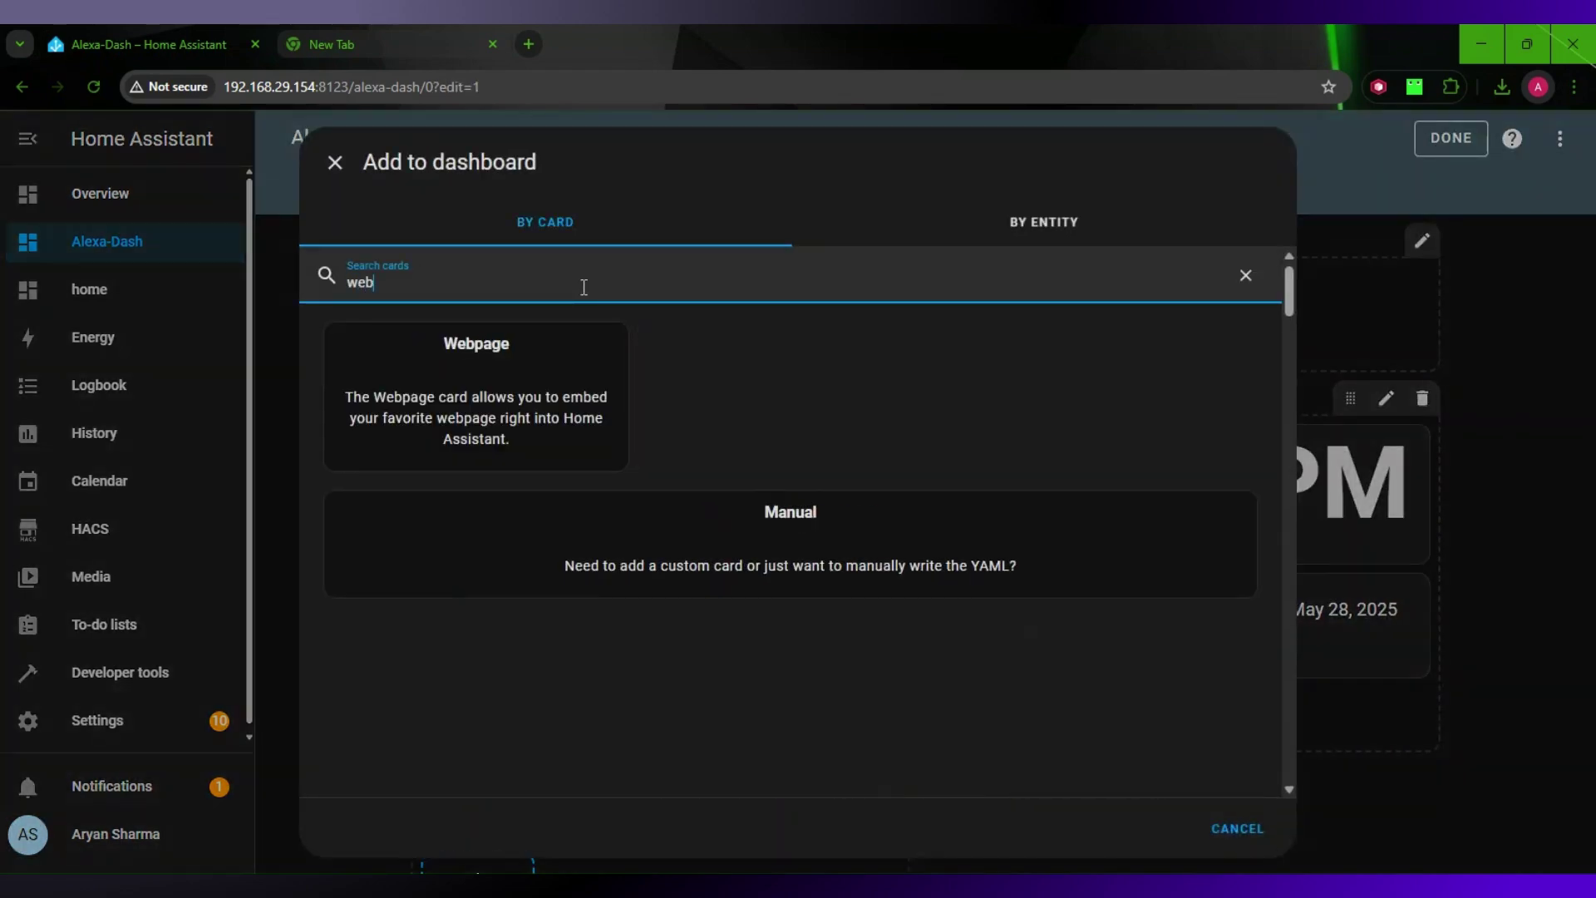
click(538, 360)
click(562, 347)
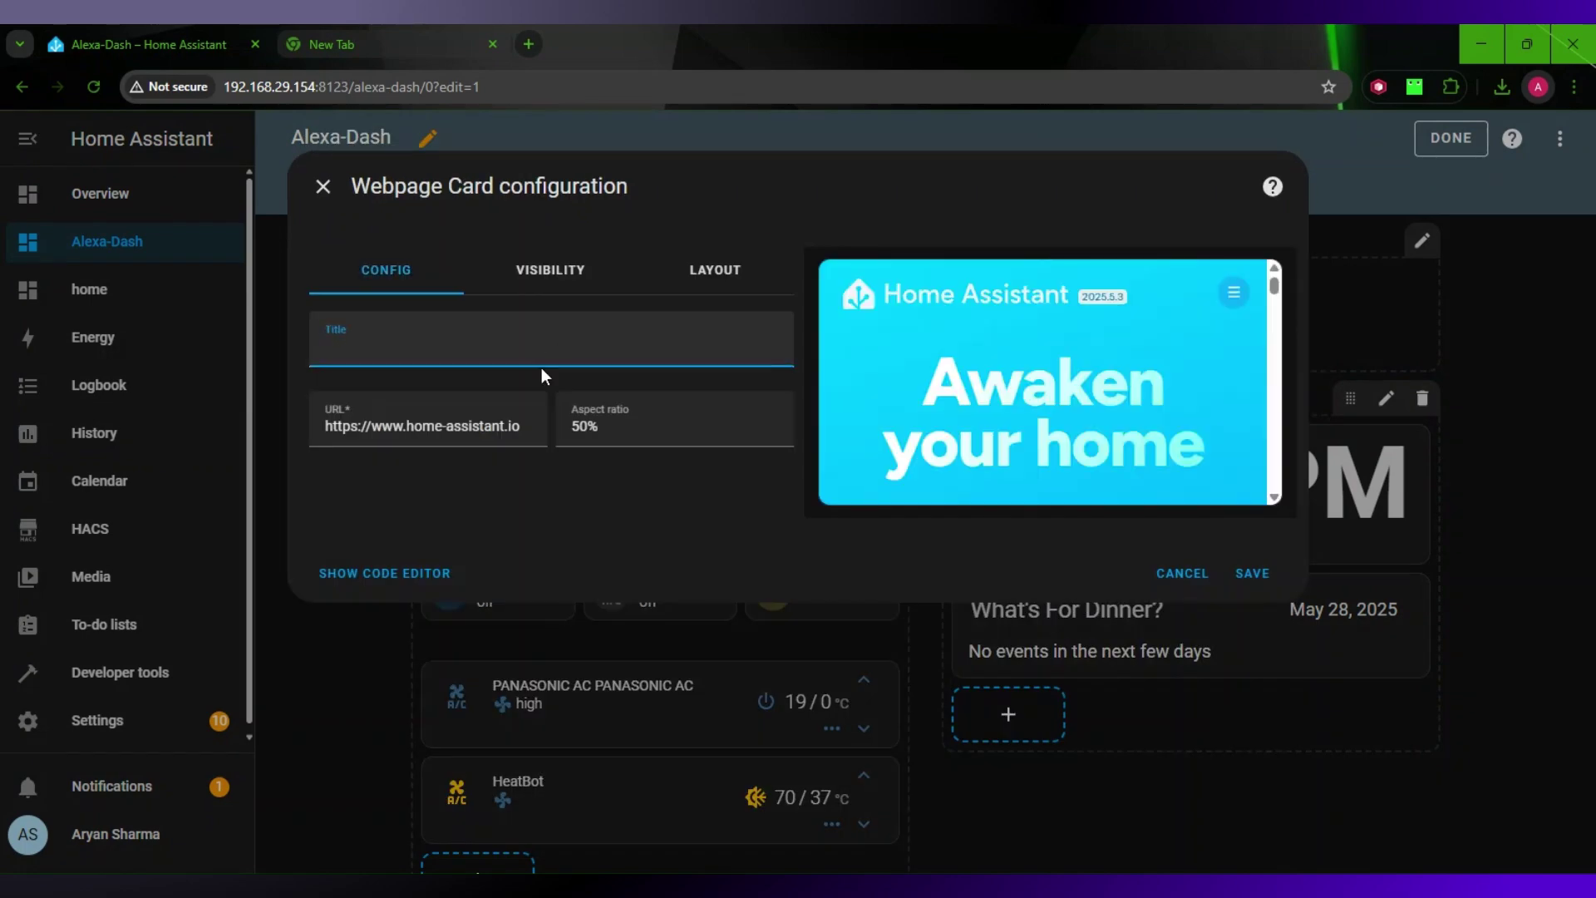
click(508, 420)
key(ctrl+a)
key(BackSpace)
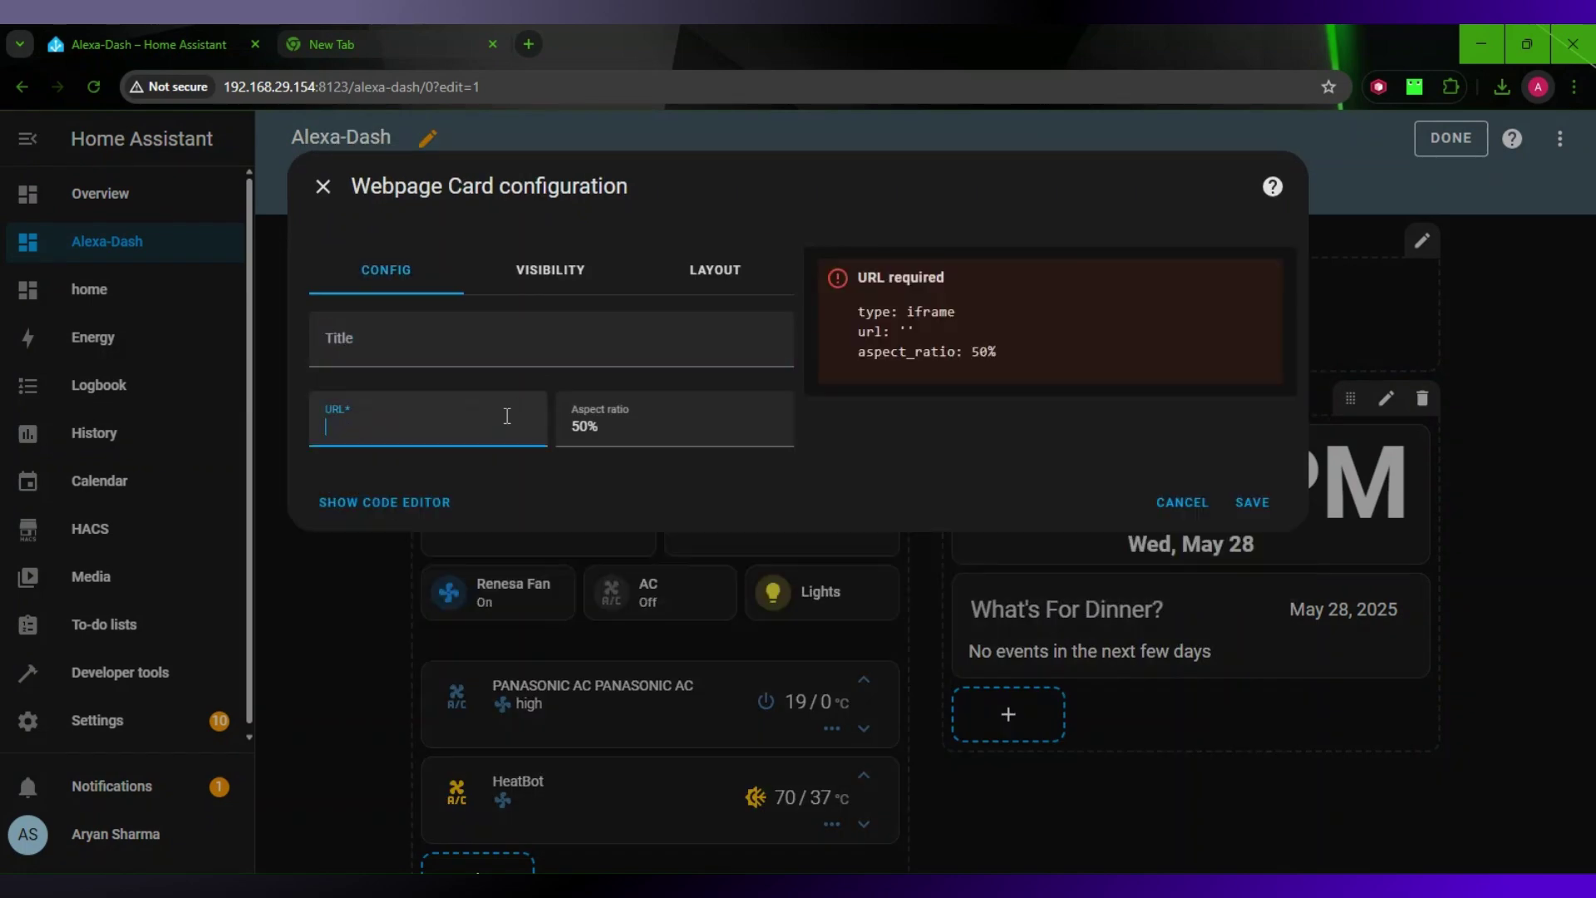
Copy the keep-silk-open gitlab iframe URL from the other browser tab
click(322, 29)
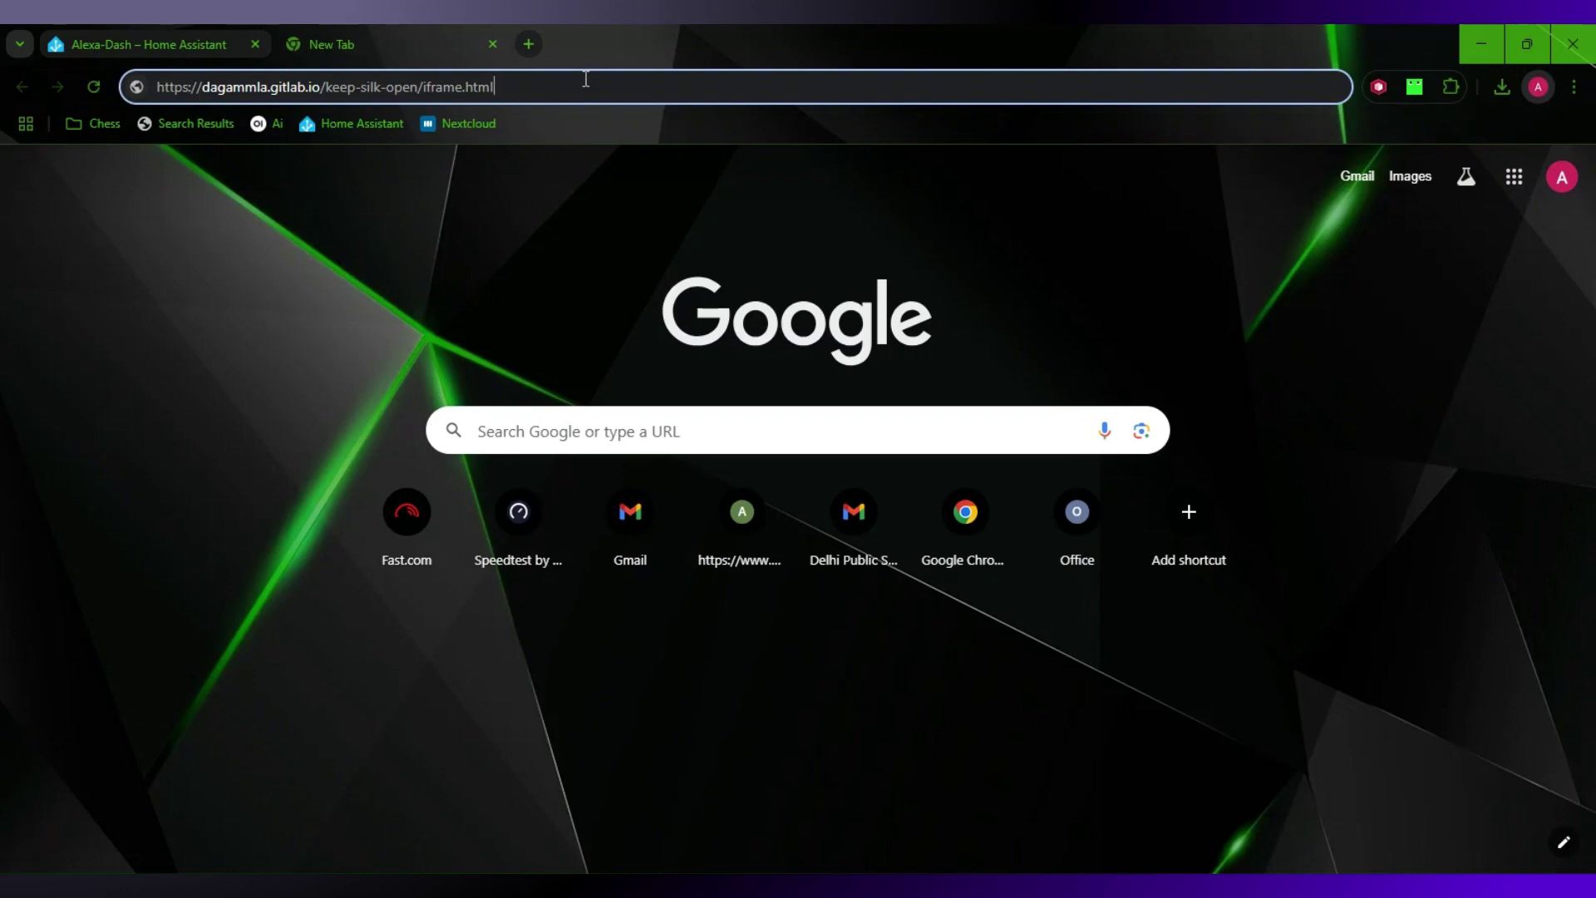
drag(582, 83, 154, 109)
click(125, 43)
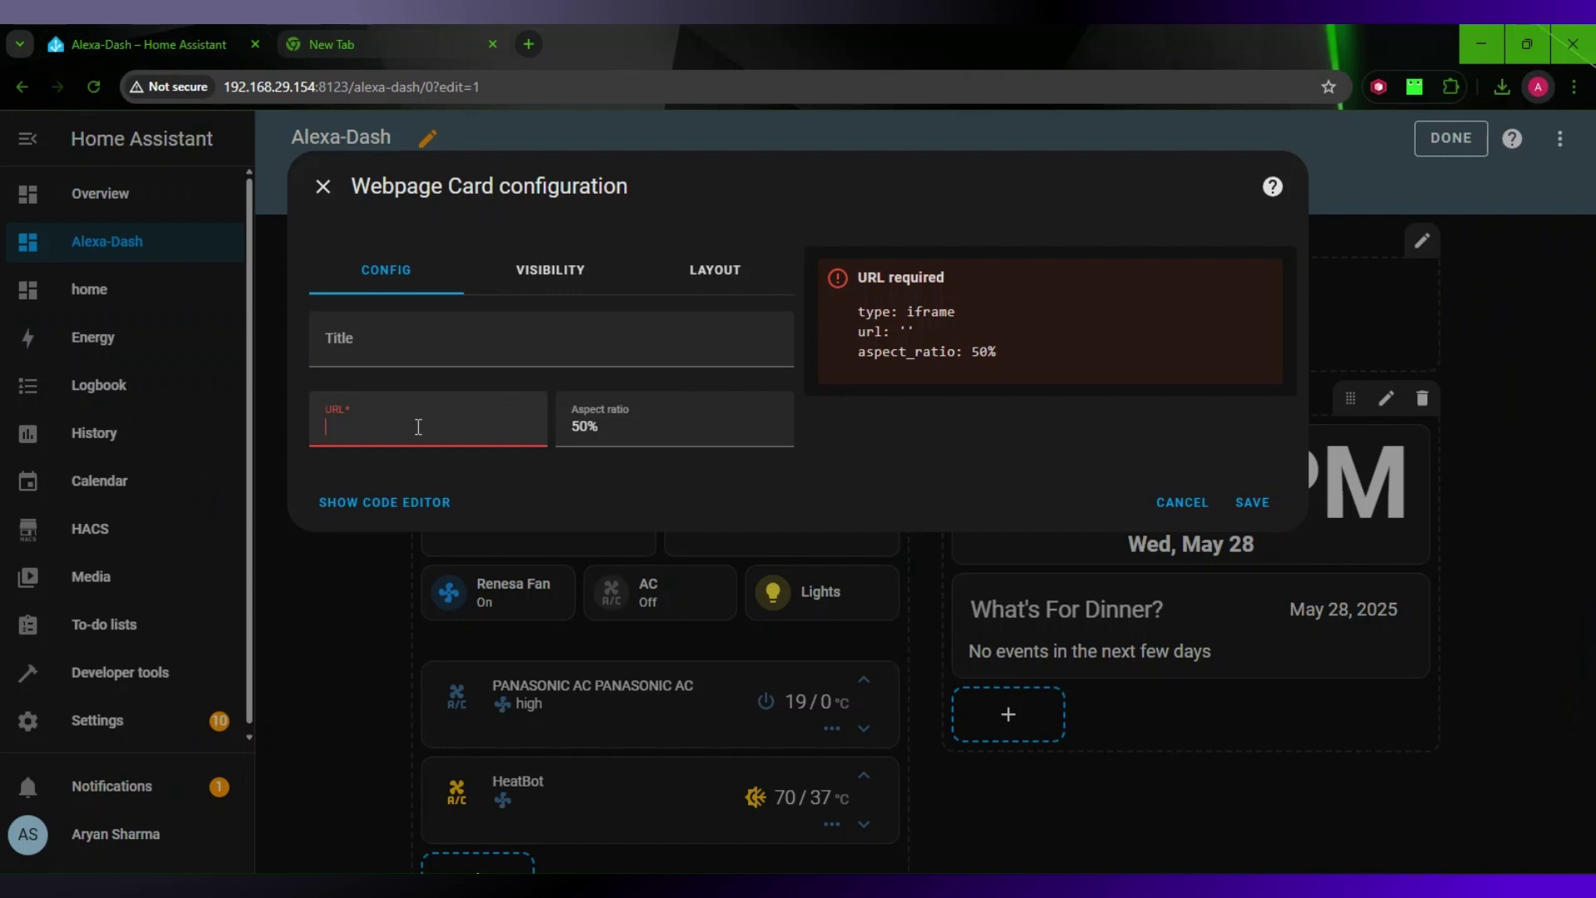
Paste the keep-silk-open URL into the Webpage card and save it
key(ctrl+v)
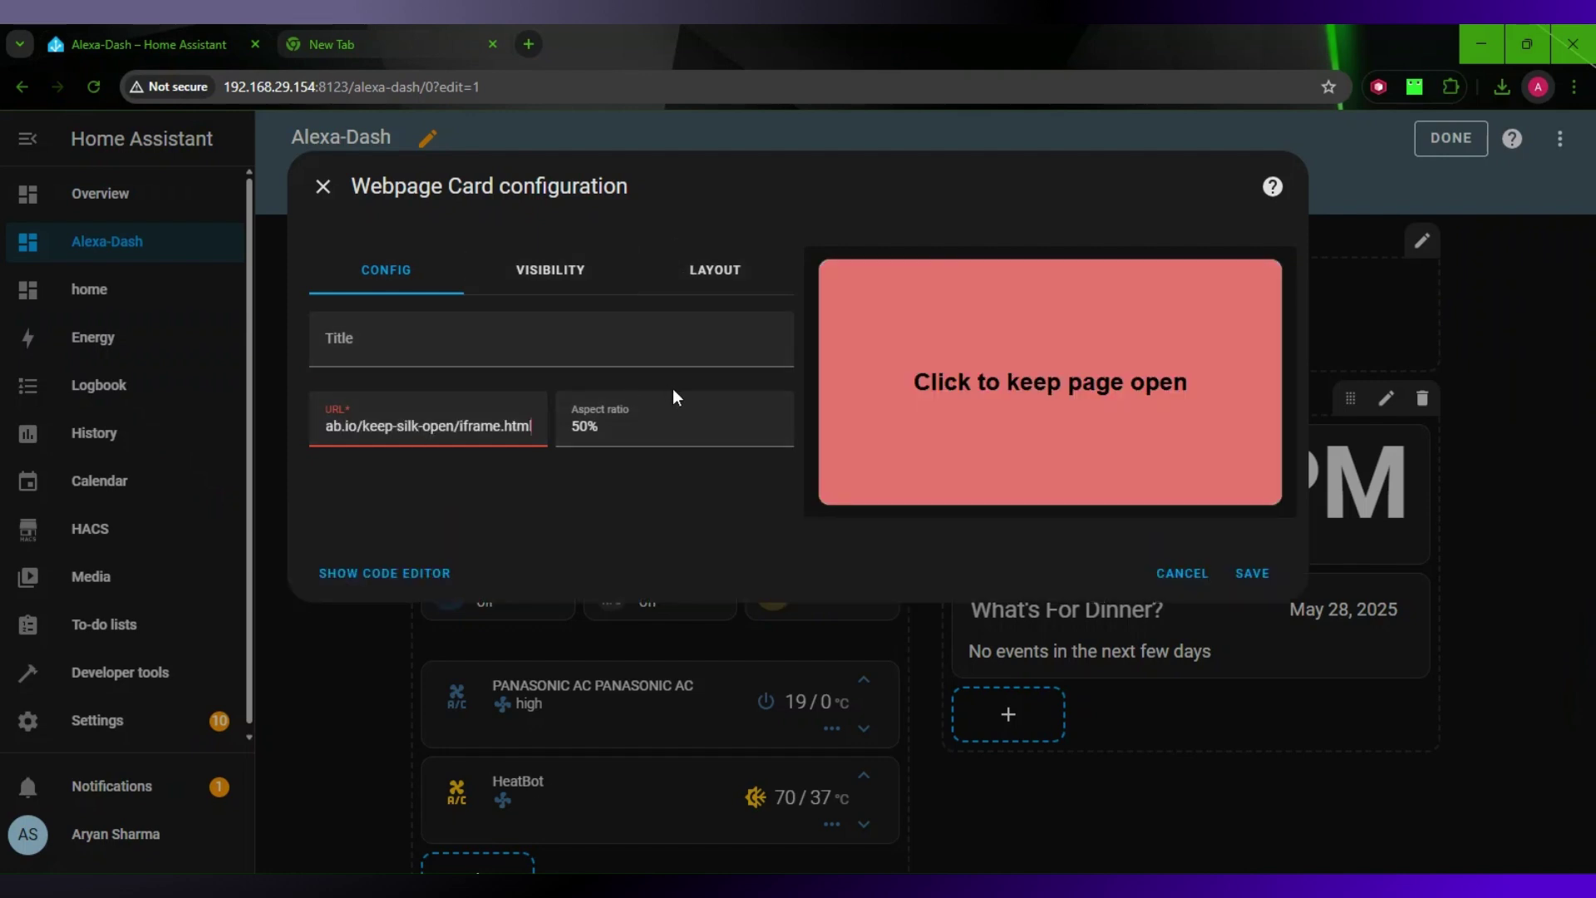
click(1239, 575)
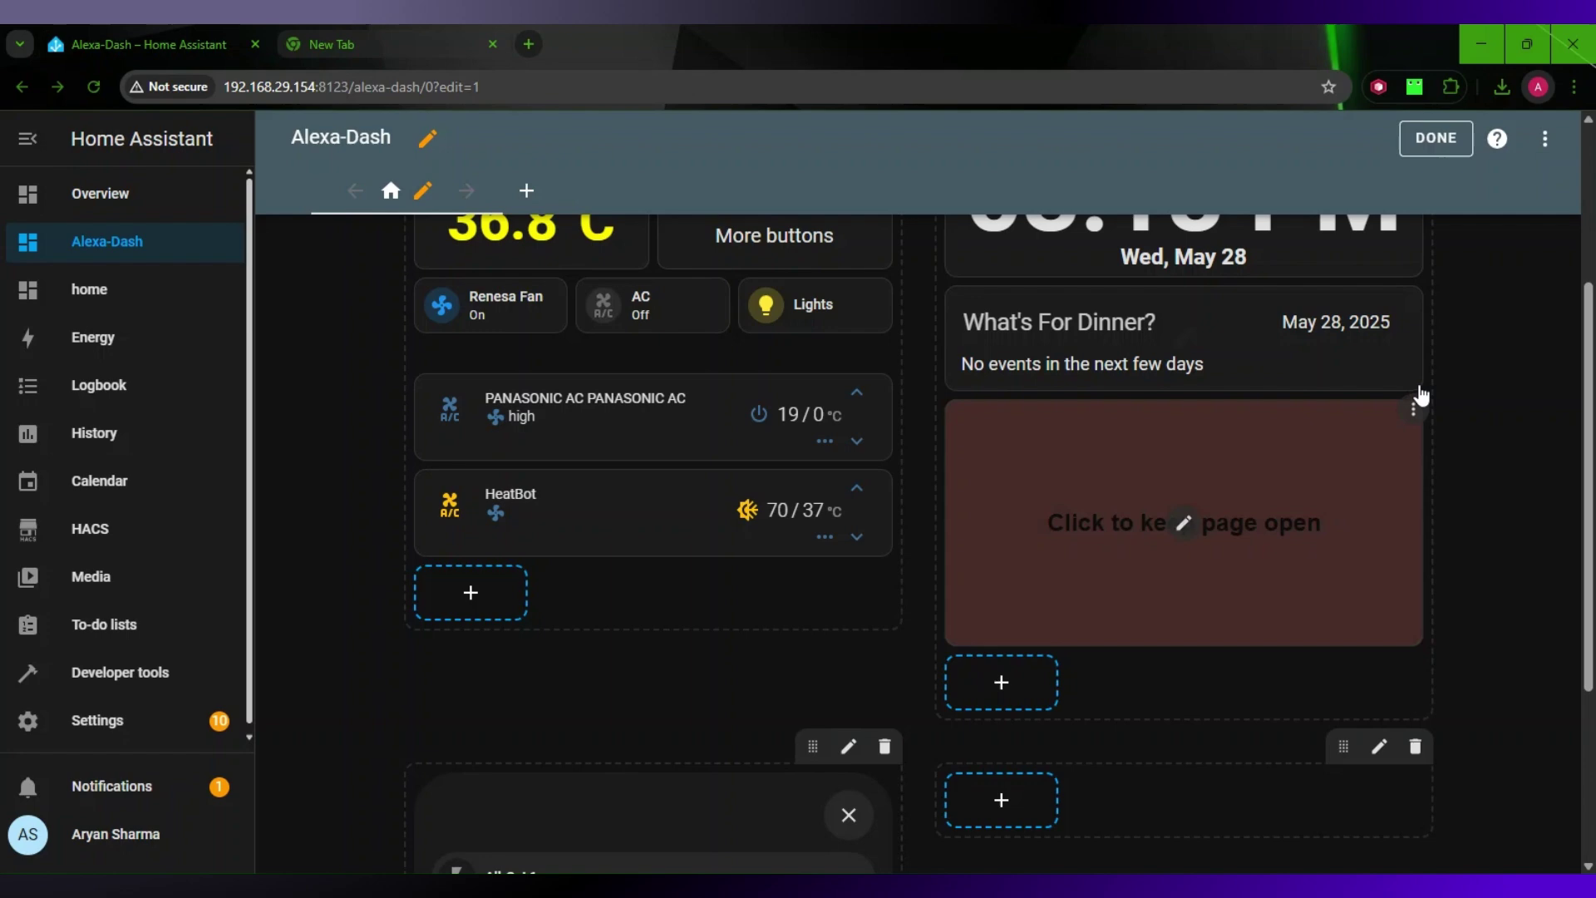
Choose a Horizontal stack card beneath the webpage card via the 'hor' search
click(1003, 682)
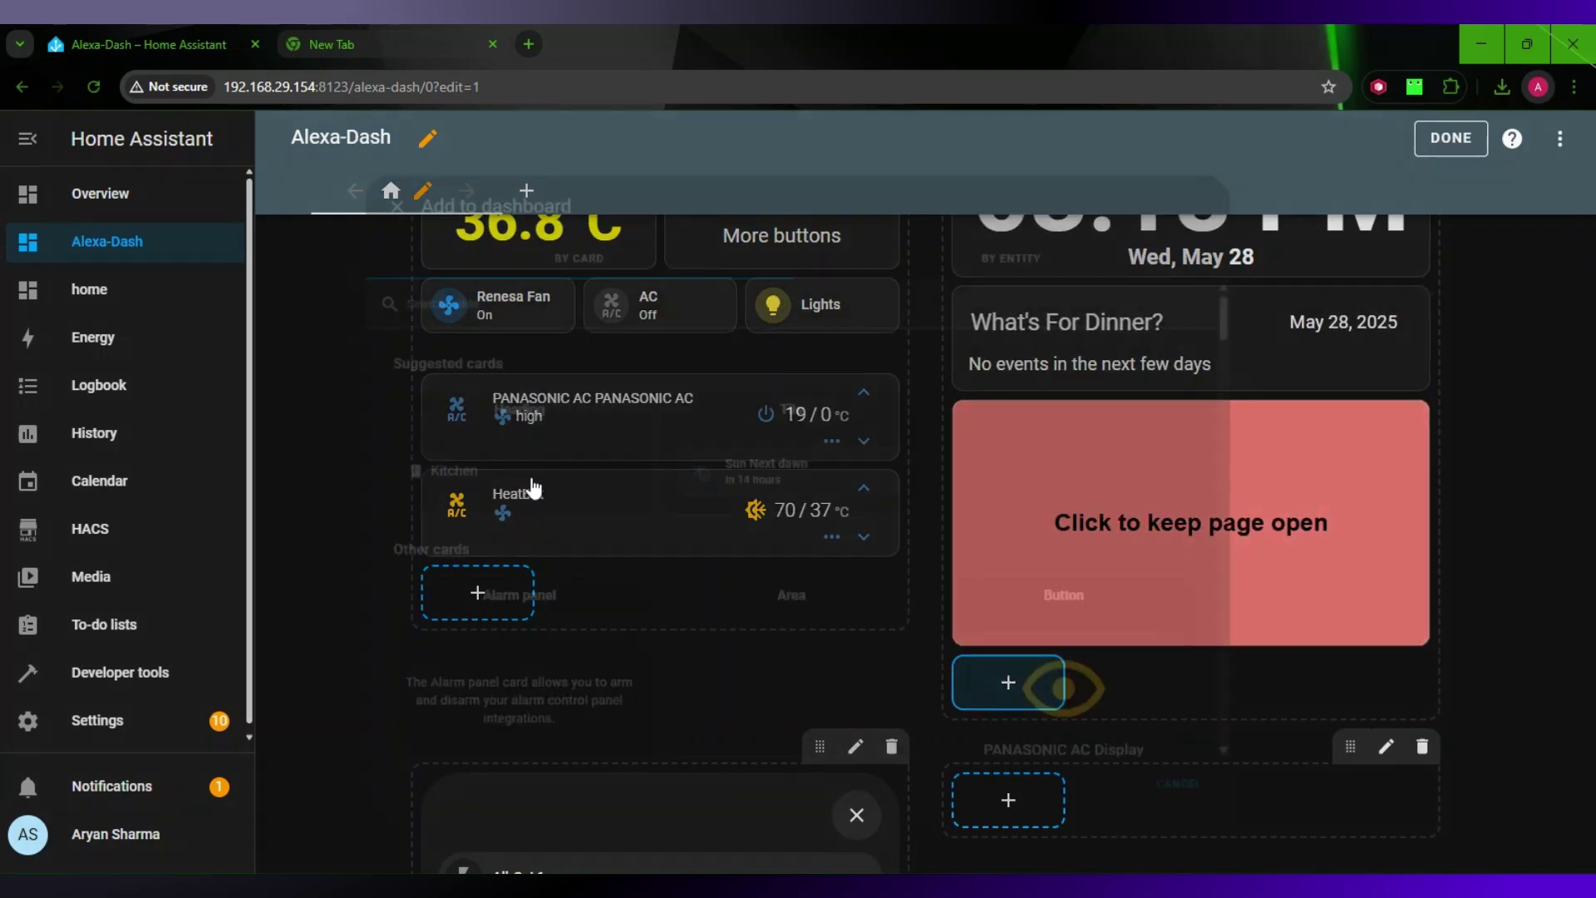
click(335, 162)
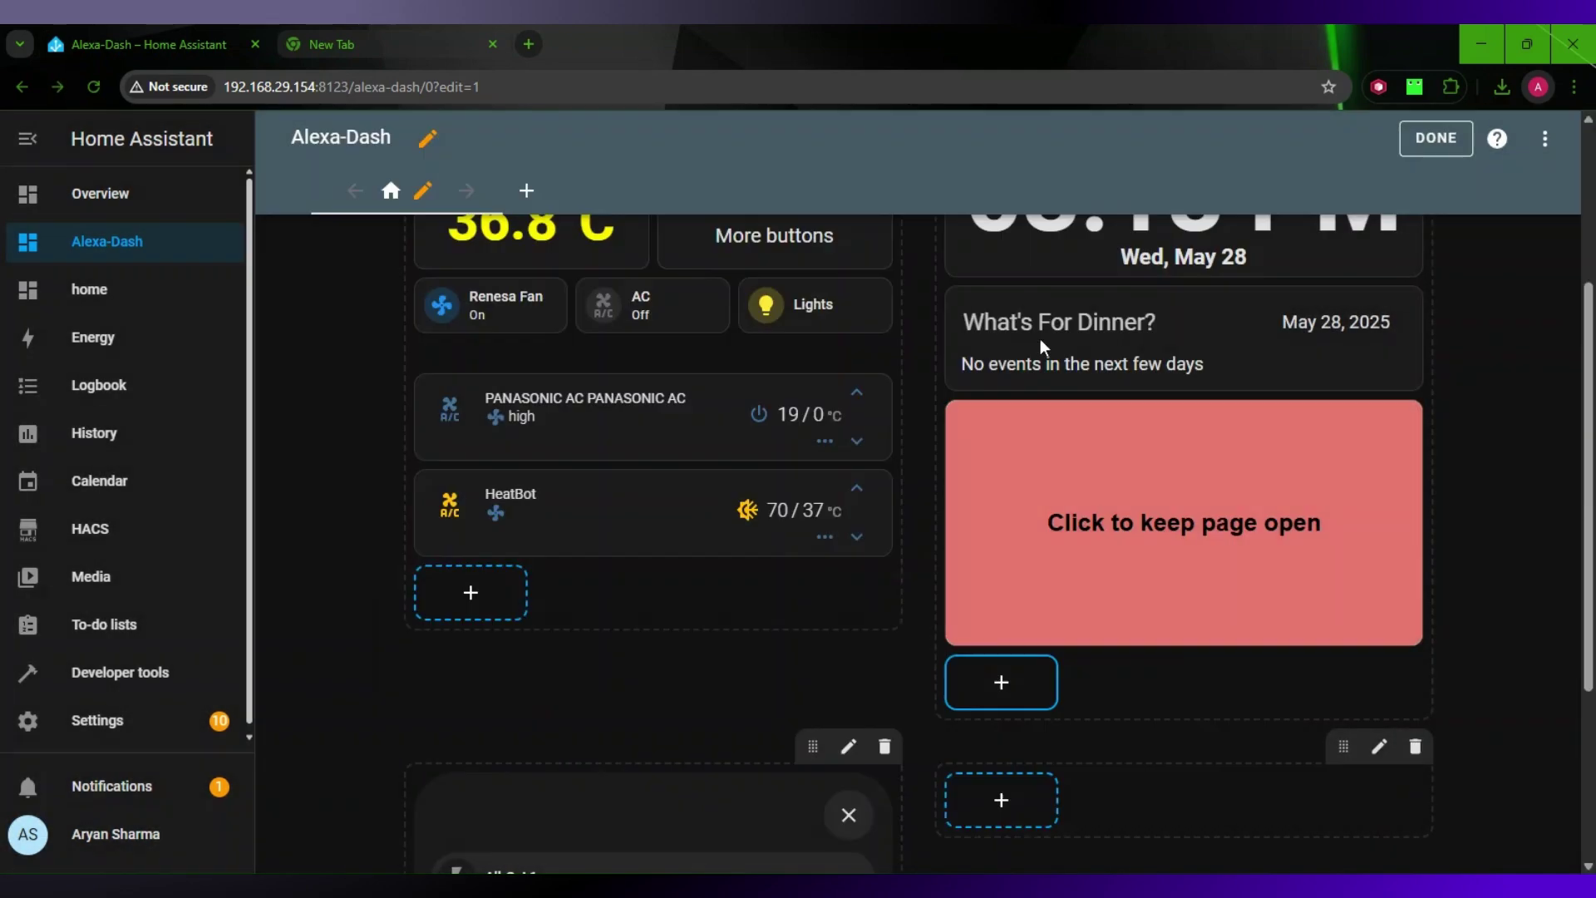
click(981, 692)
text(hor)
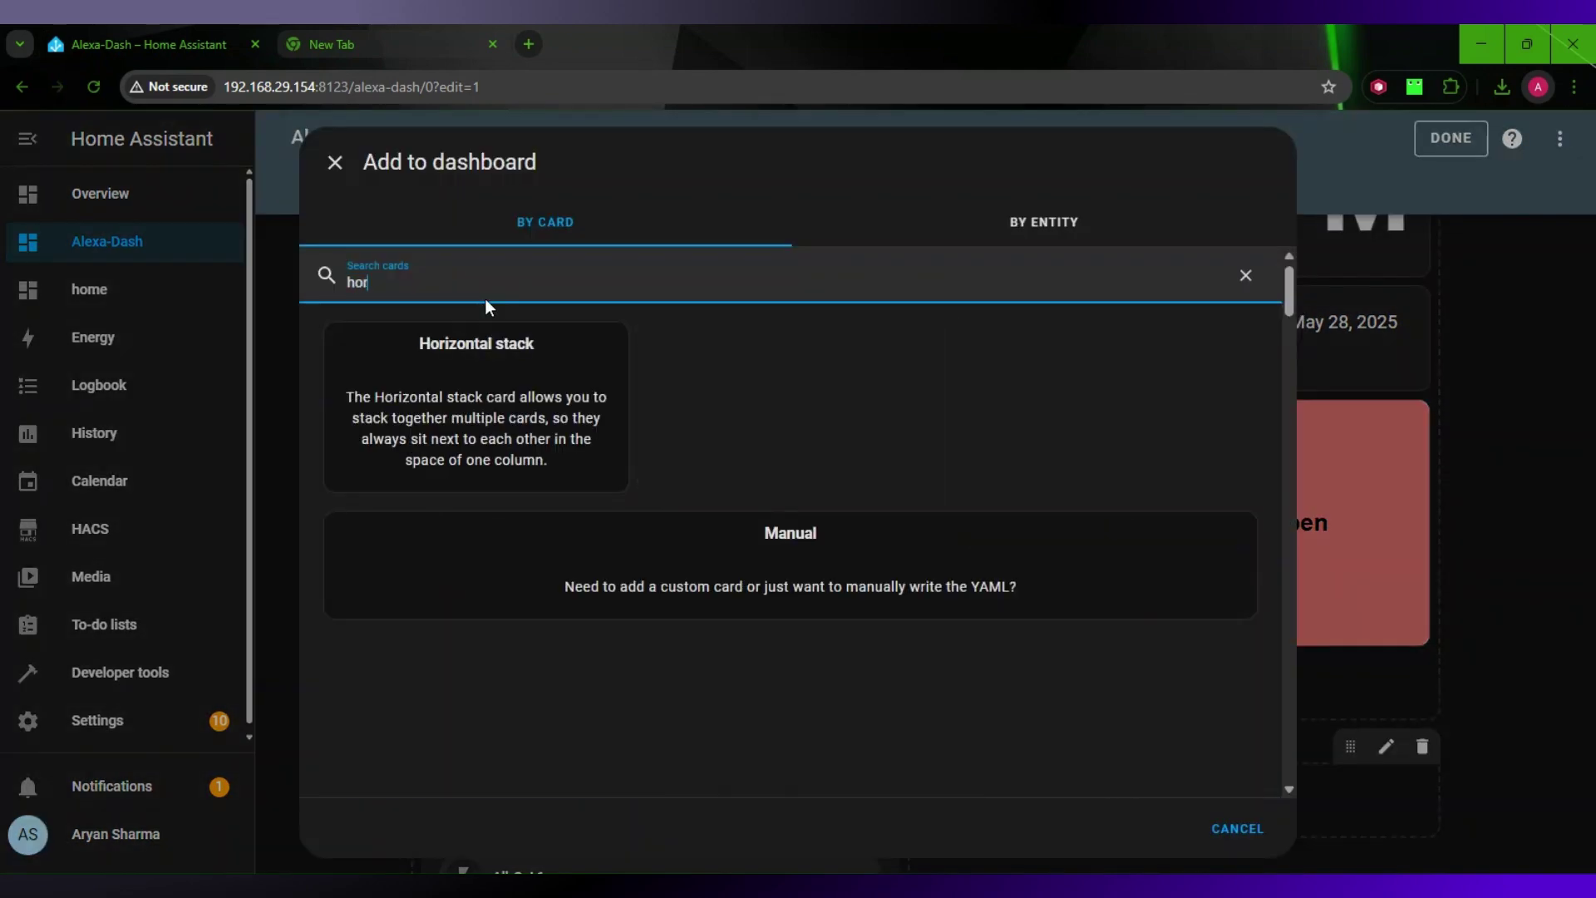
click(486, 342)
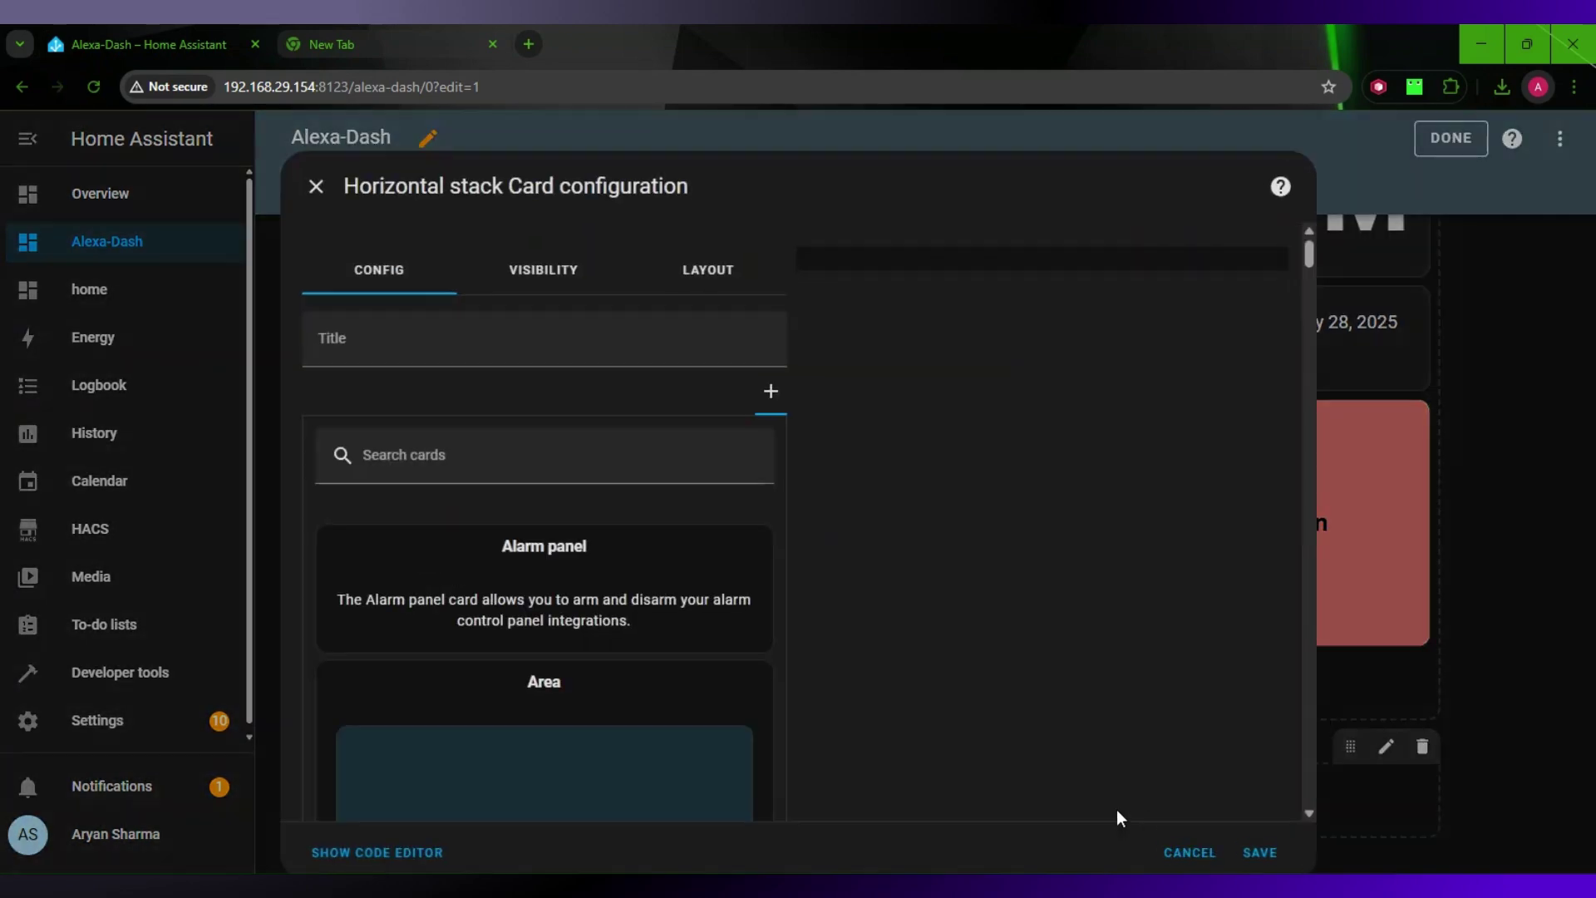
Put a Webpage card in the stack with the keep-silk-open URL replacing the default
click(512, 455)
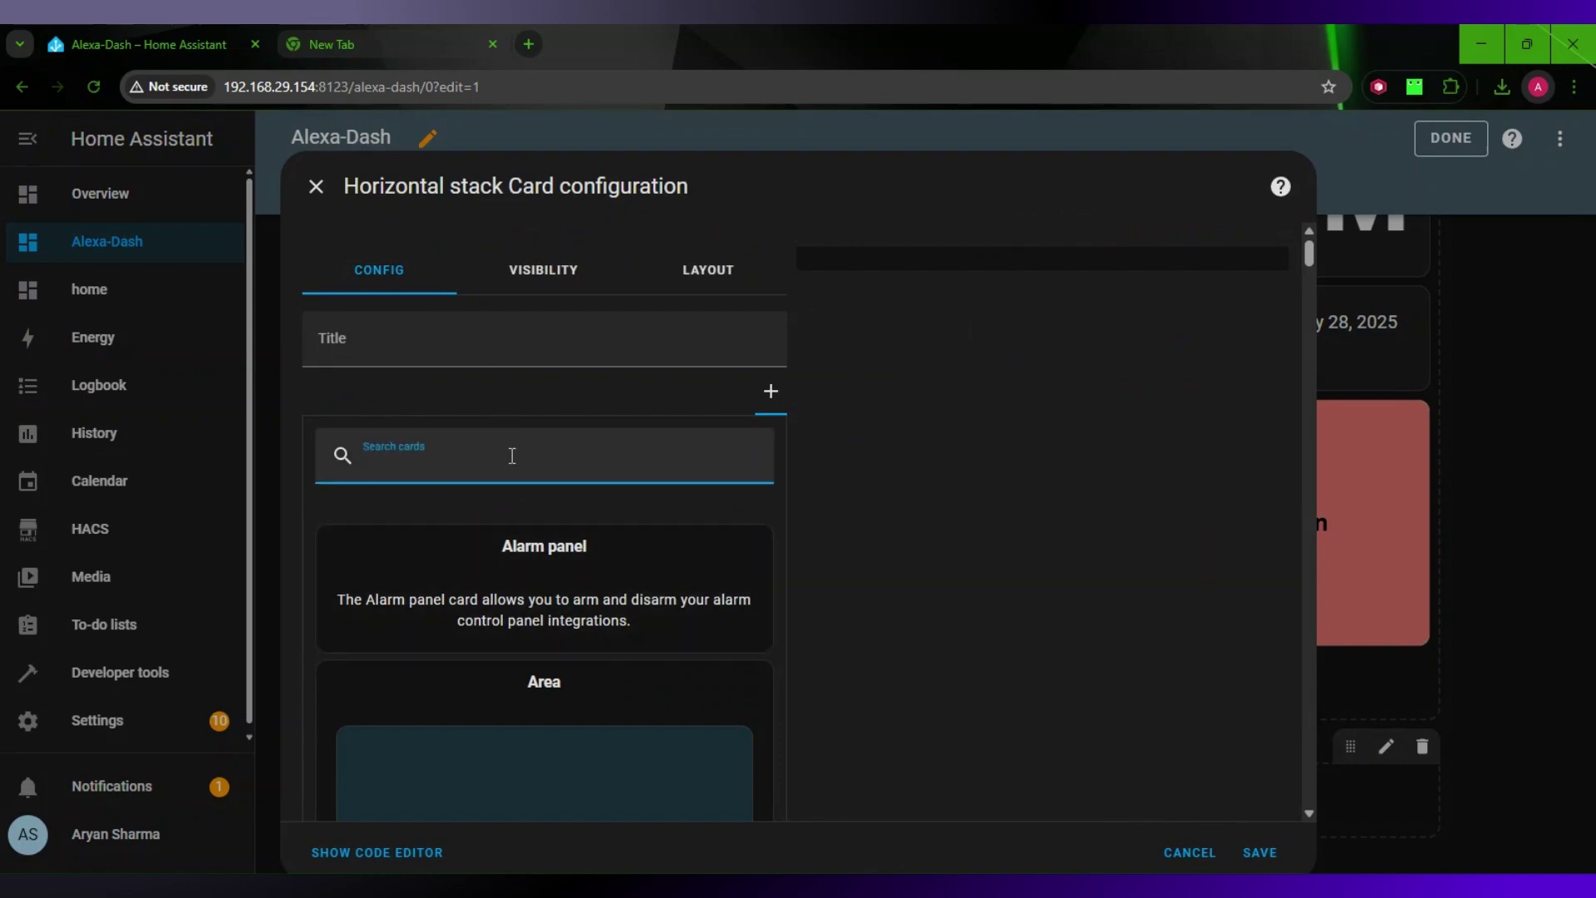
text(web)
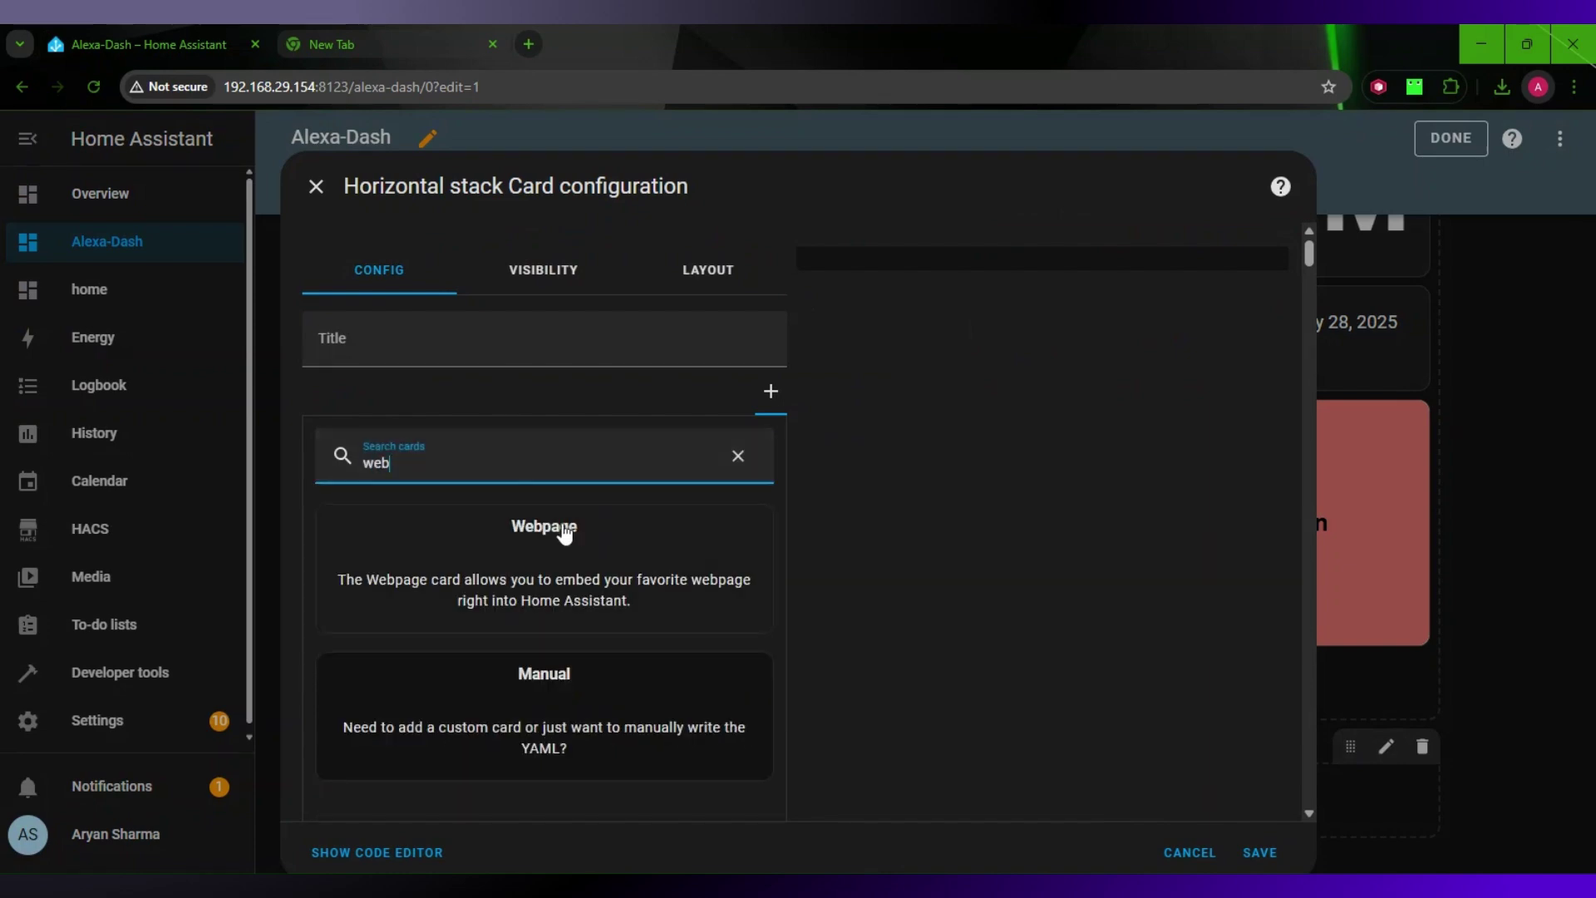
click(527, 531)
click(429, 597)
key(ctrl+a)
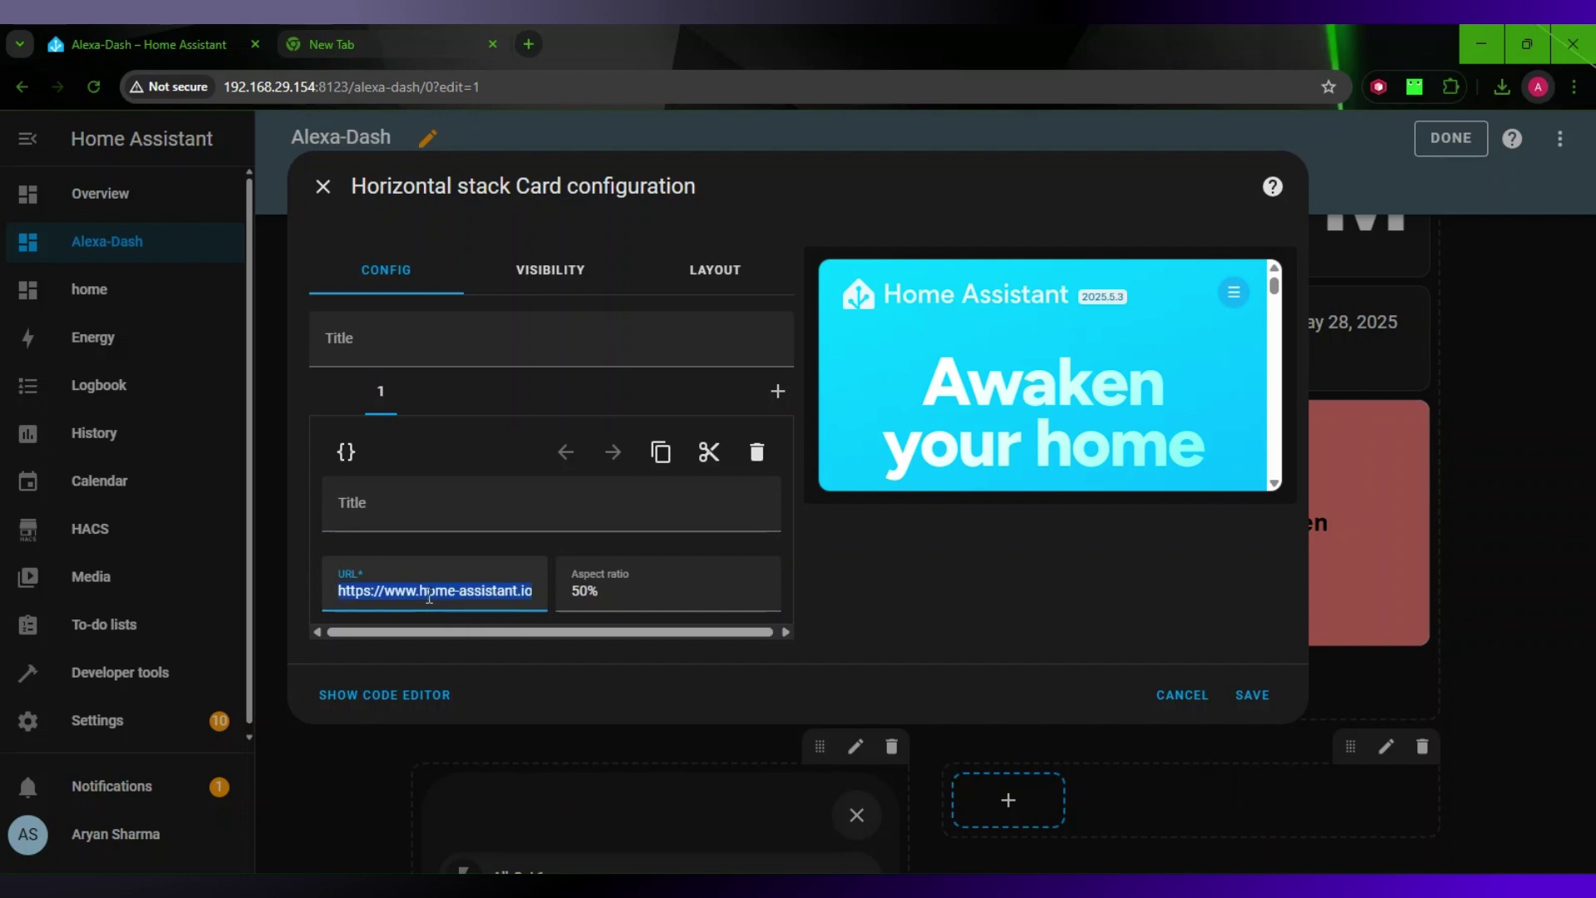
text(https://dagammla.gitlab.io/keep-page-open/iframe.html)
click(500, 499)
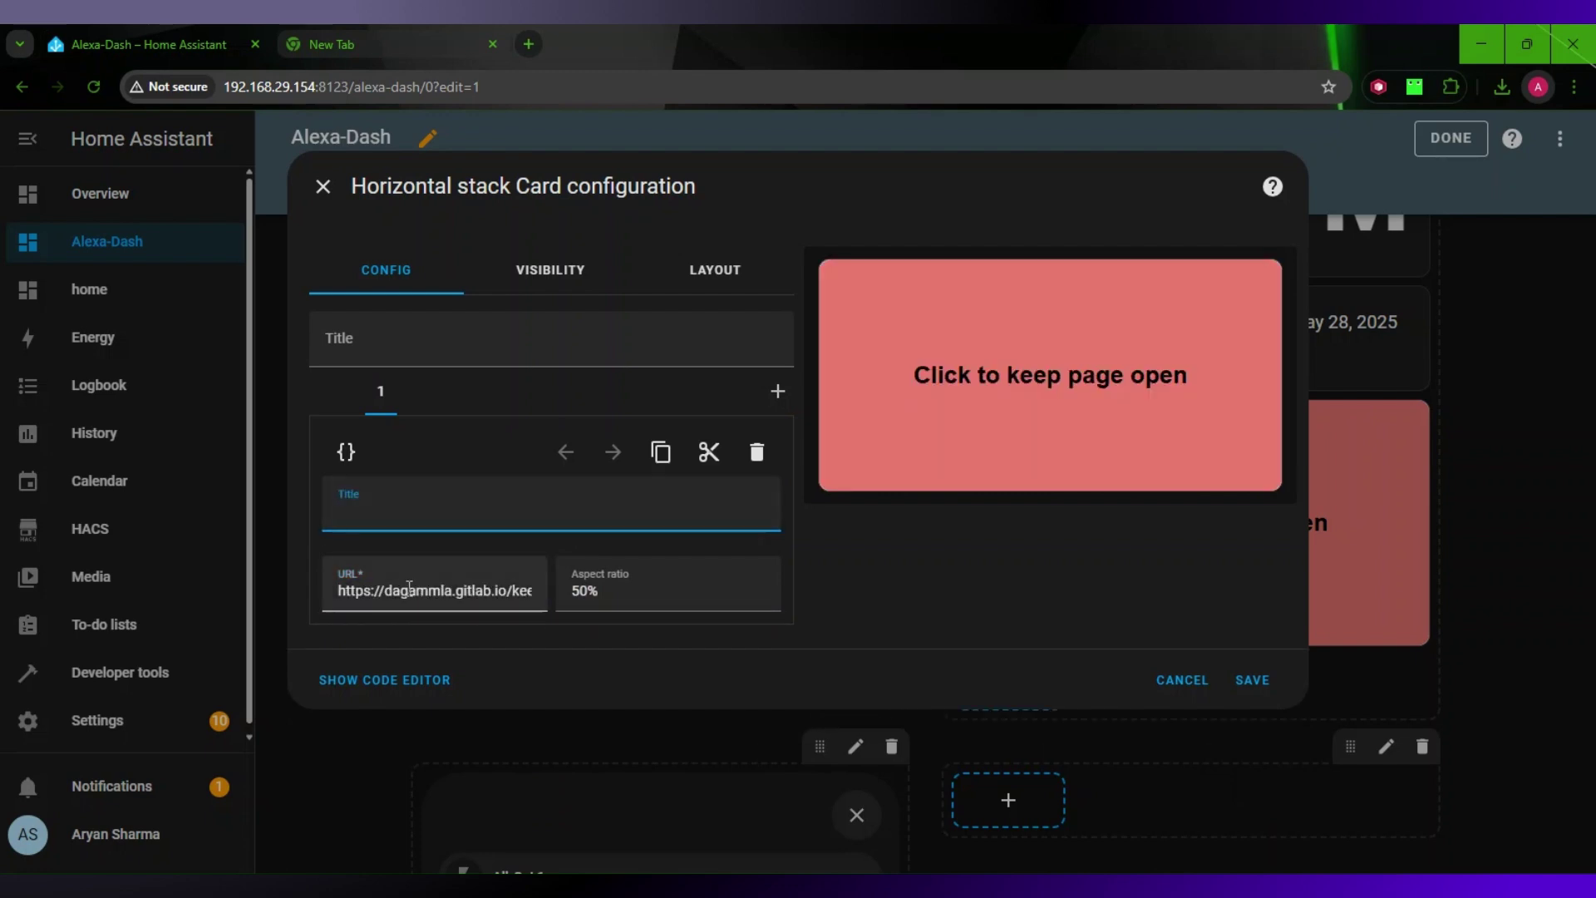
drag(407, 590, 1194, 675)
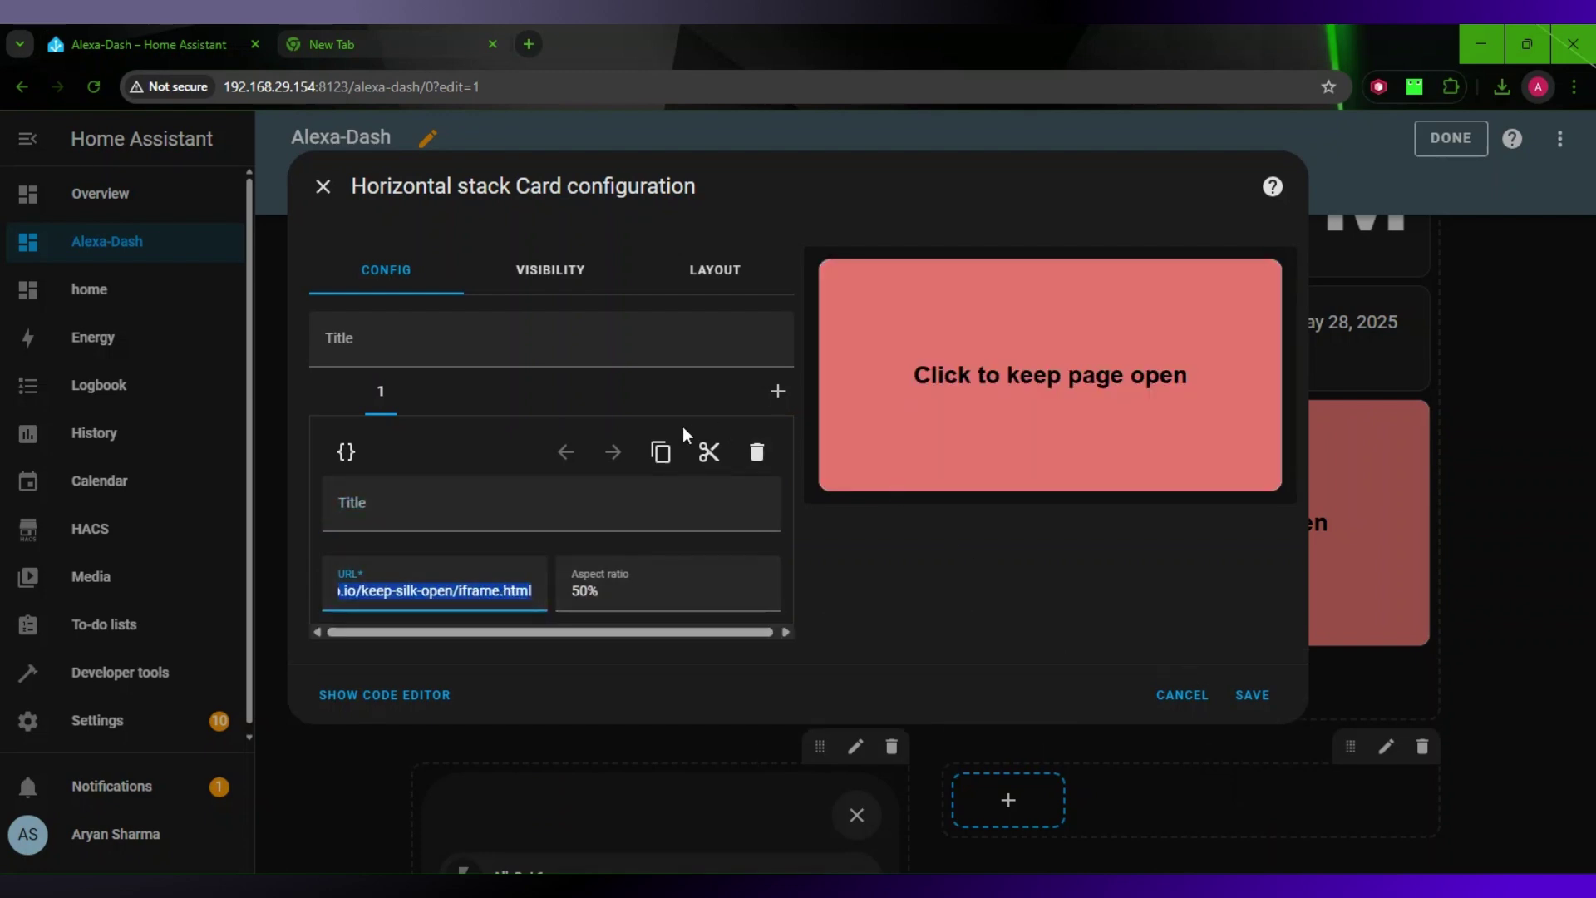
Add two Mushroom Empty Cards to the stack after the keep-open Webpage card
click(777, 391)
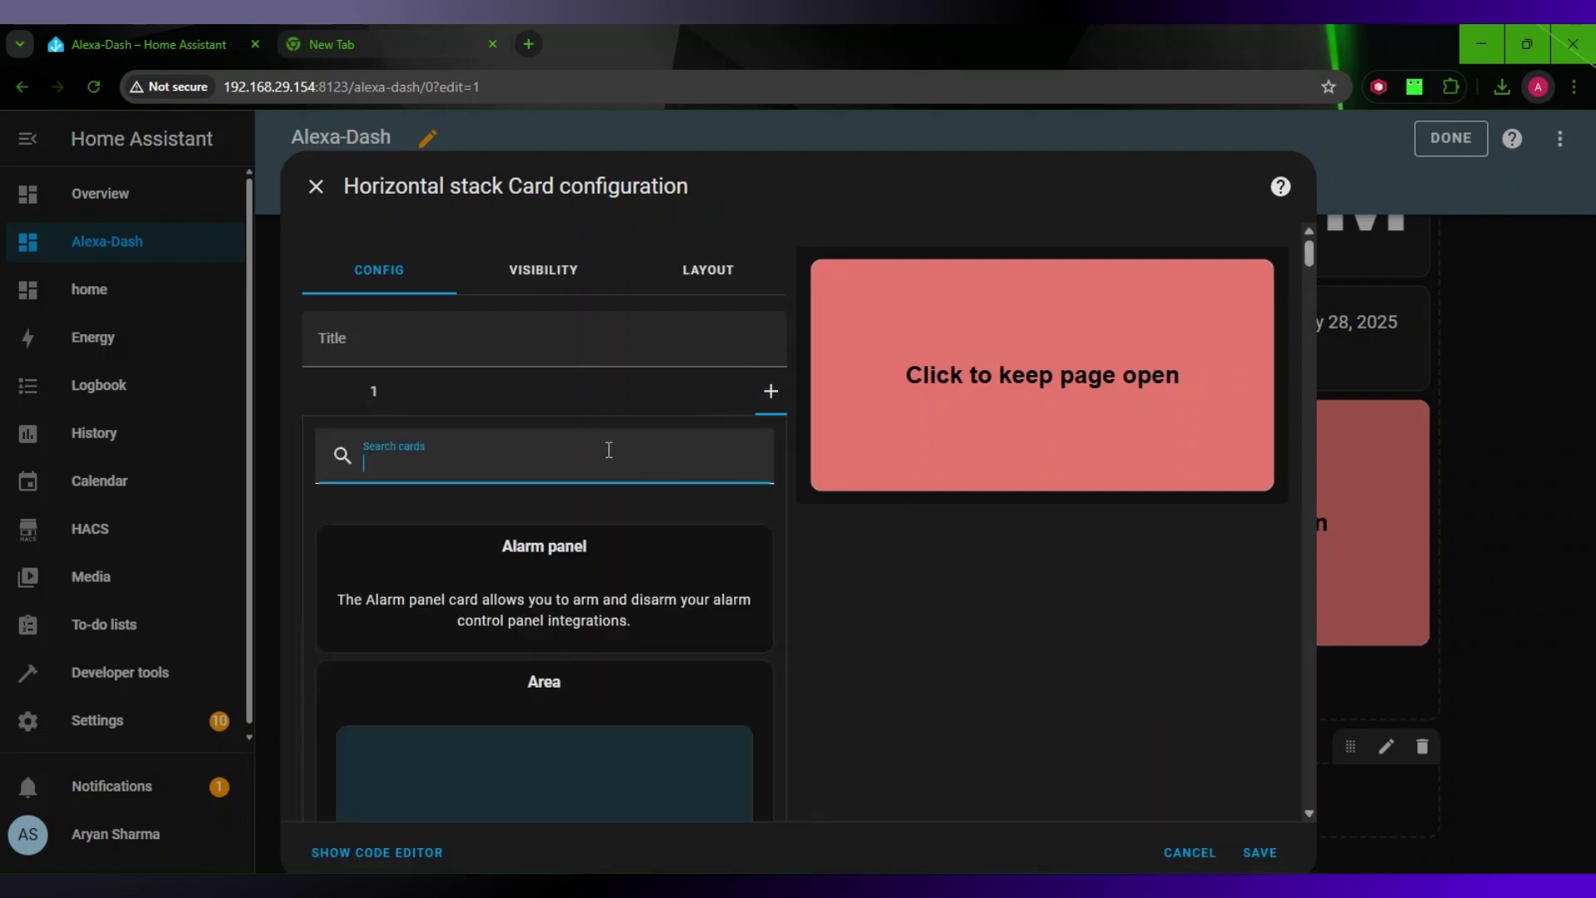
text(mush)
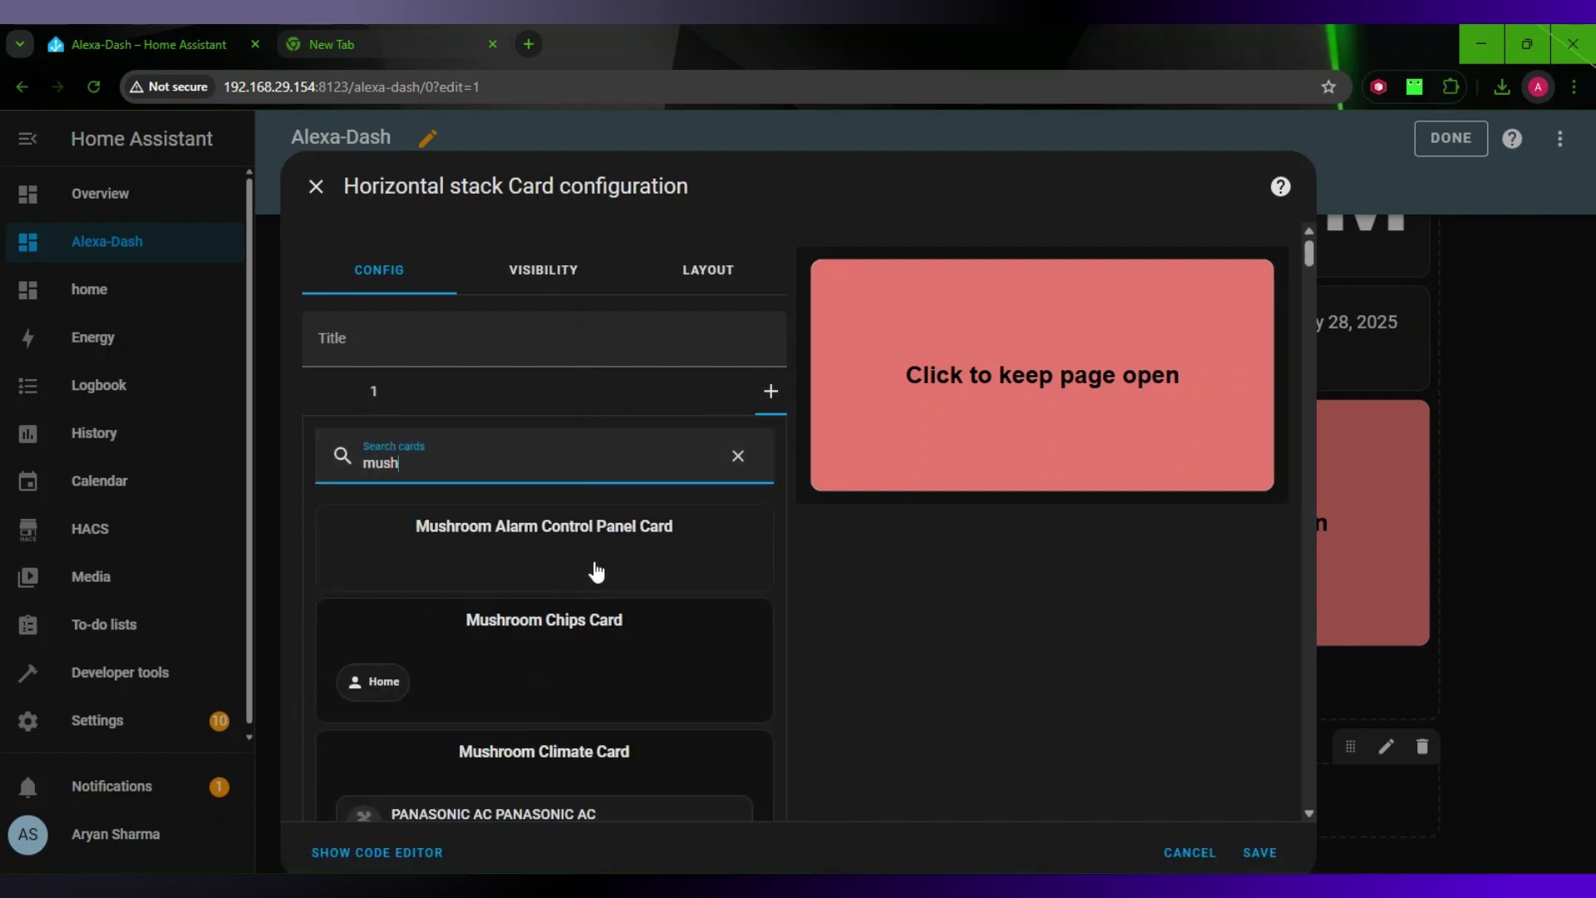
text(room)
scroll(596, 572, down, 3)
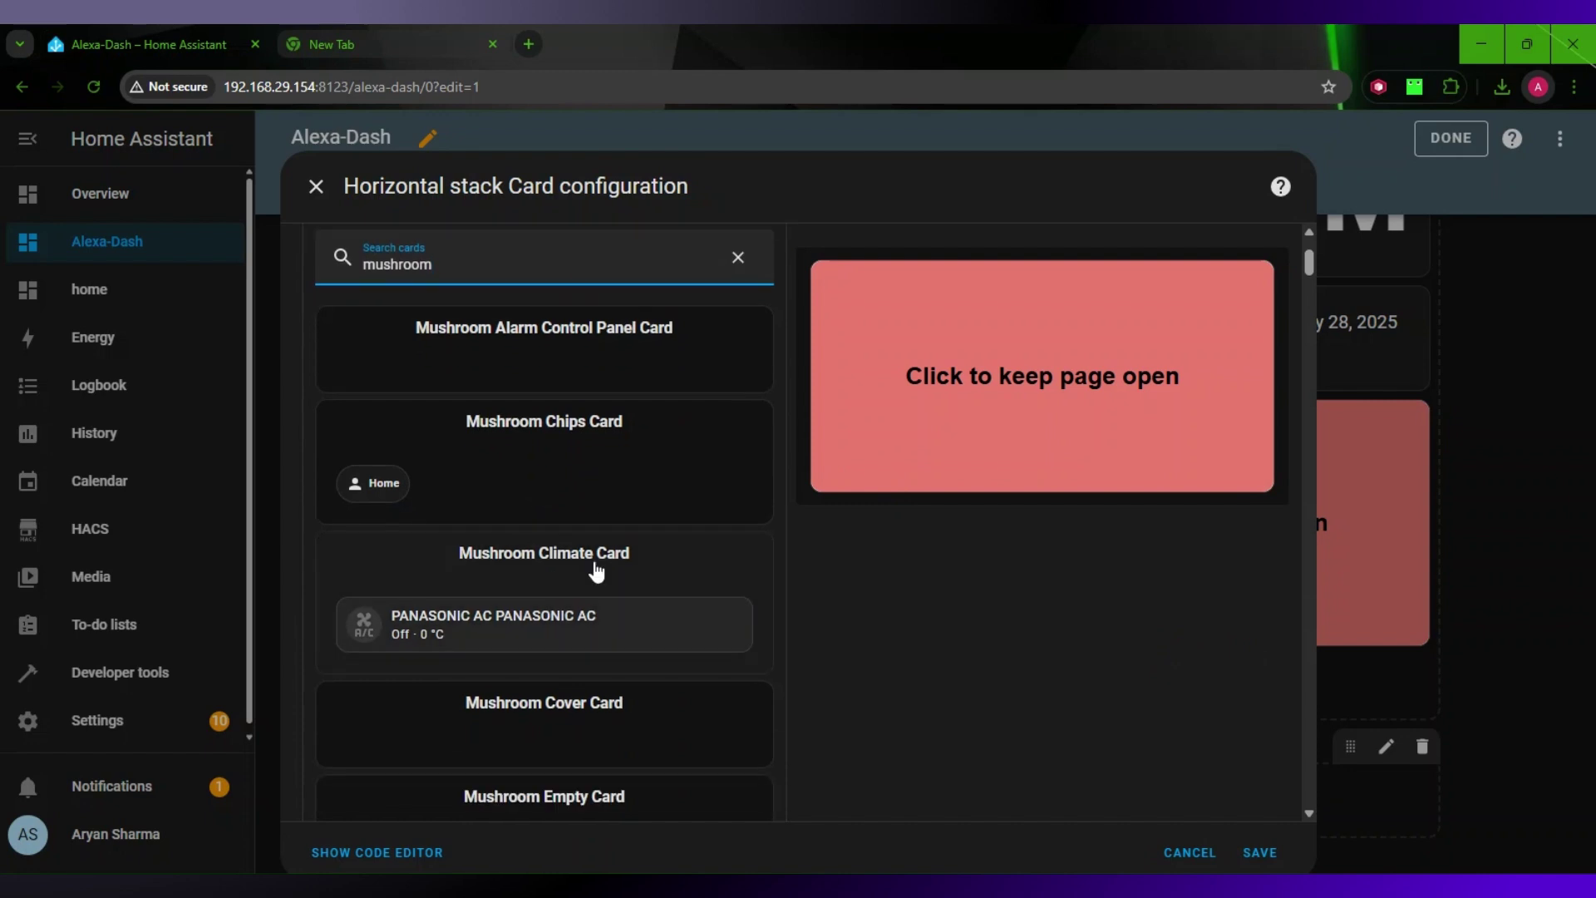
scroll(596, 572, down, 2)
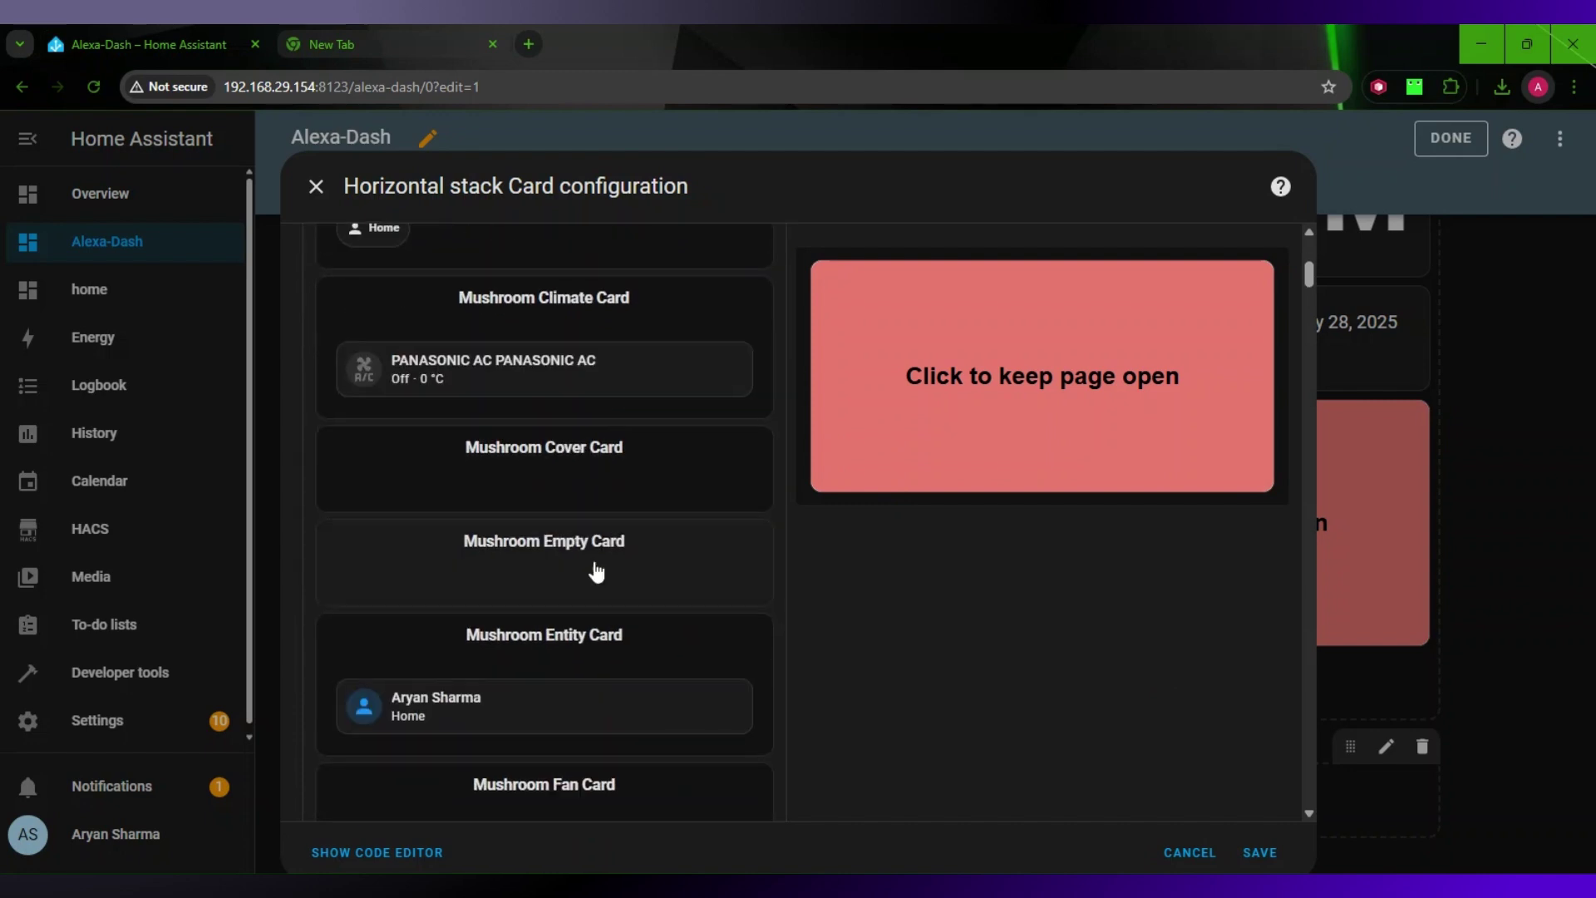
click(596, 572)
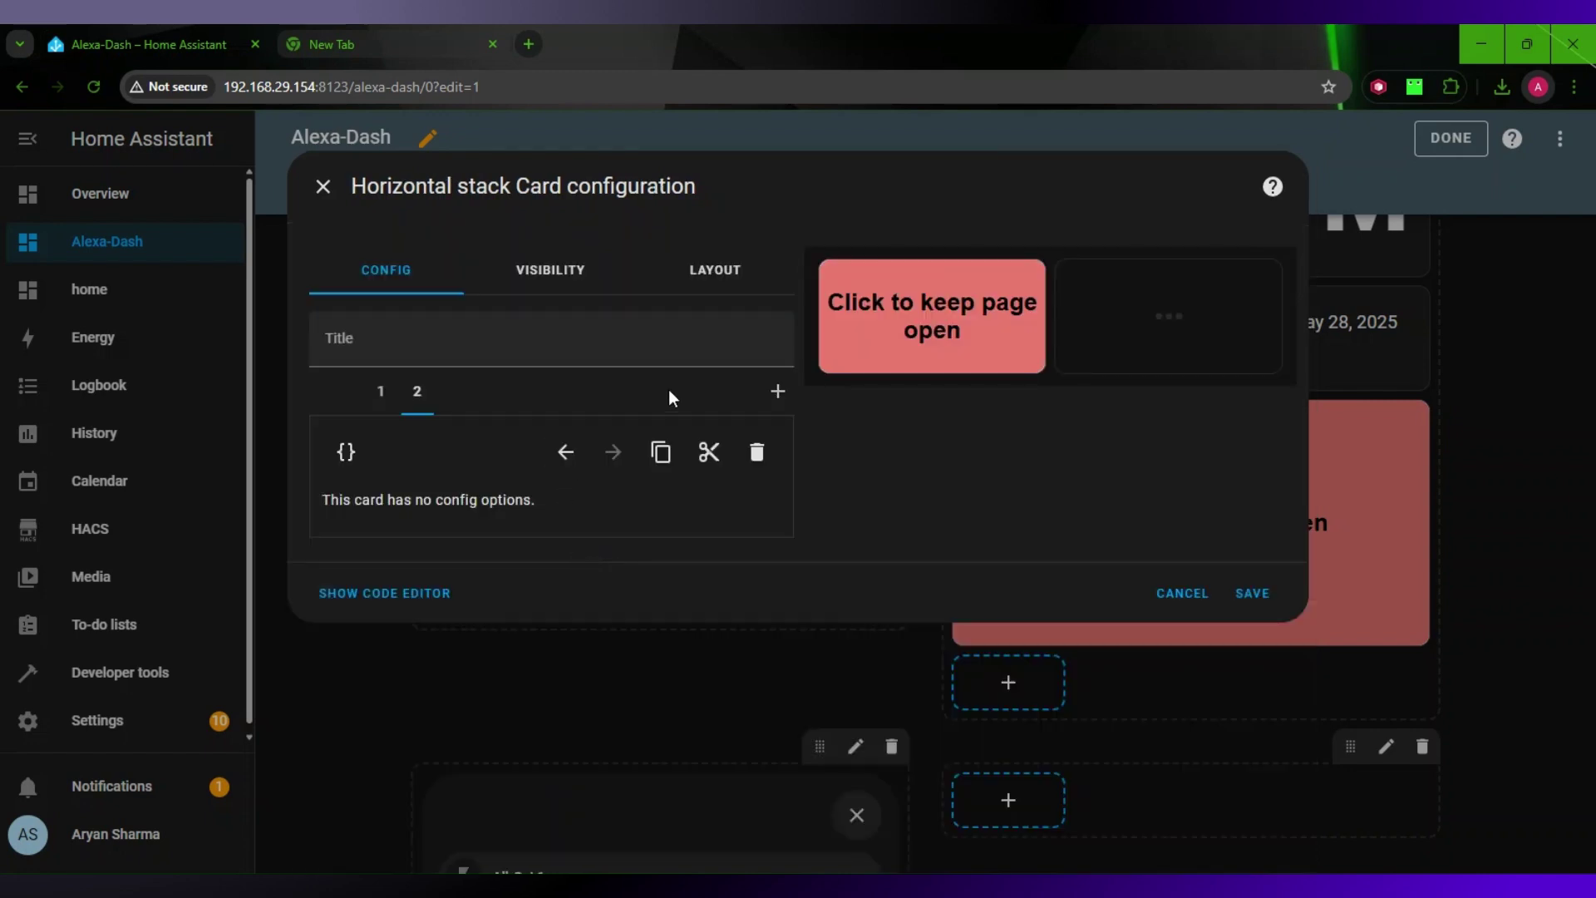
click(772, 394)
click(552, 453)
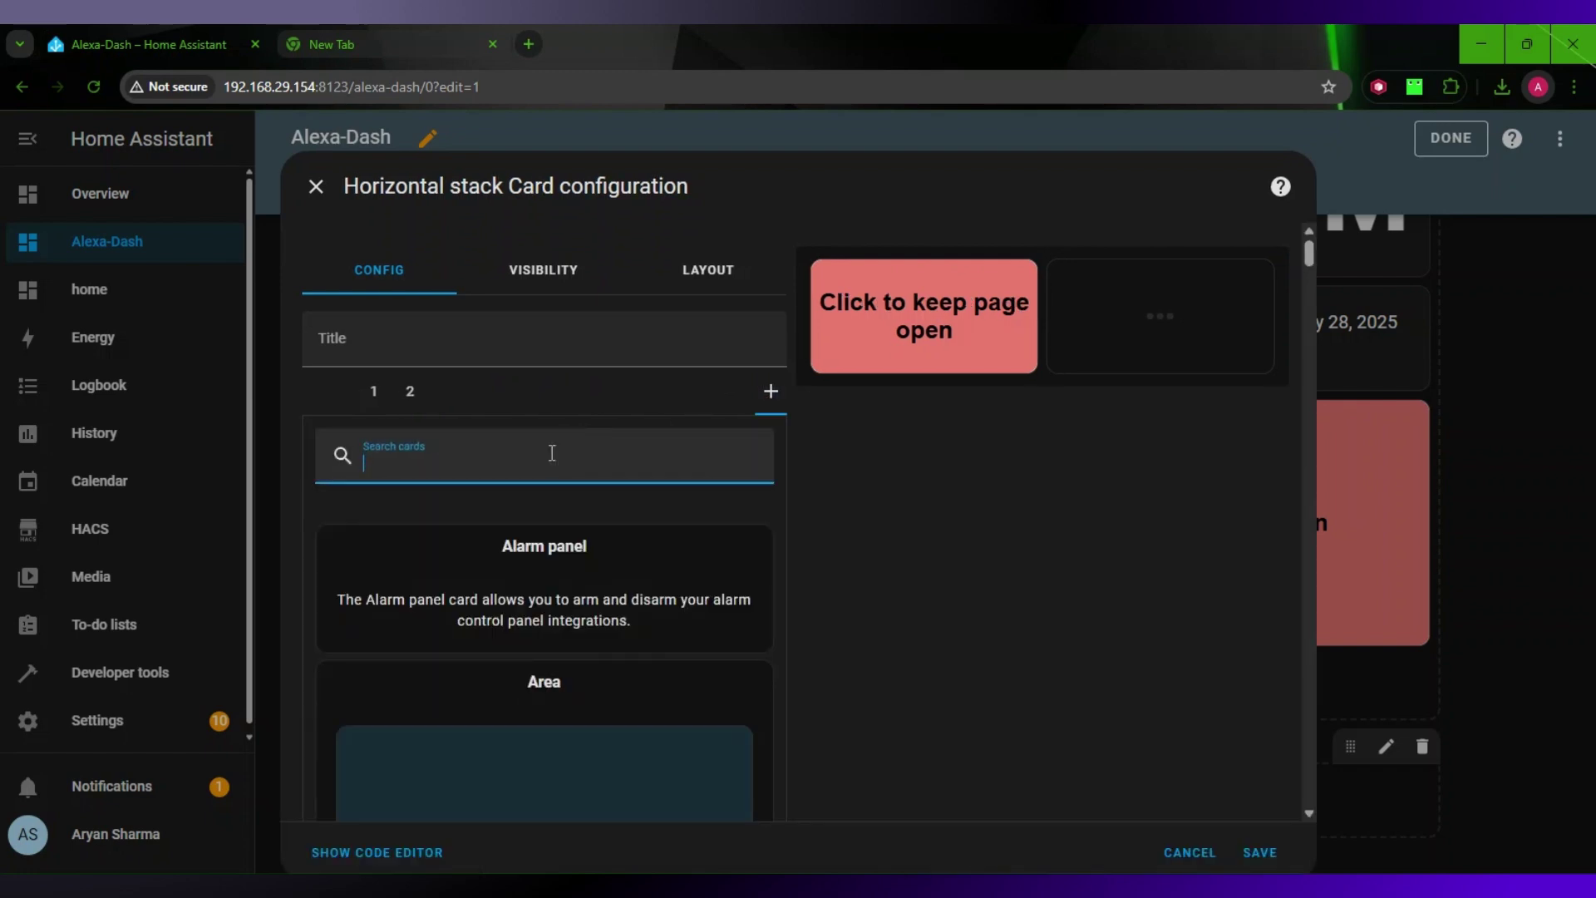
text(mush)
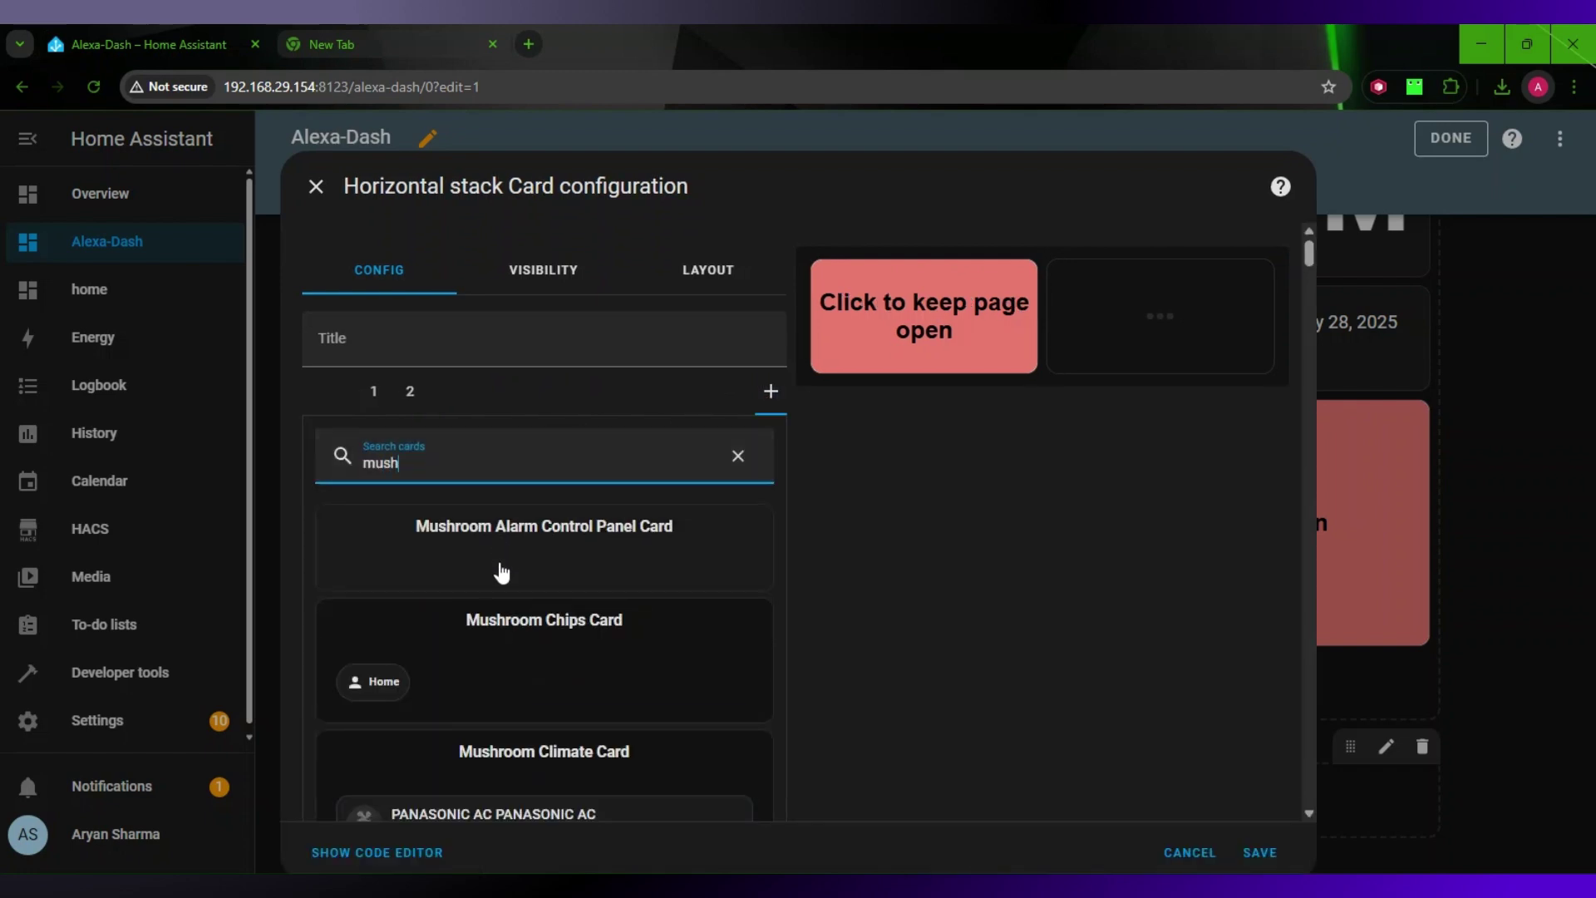
scroll(501, 572, down, 1)
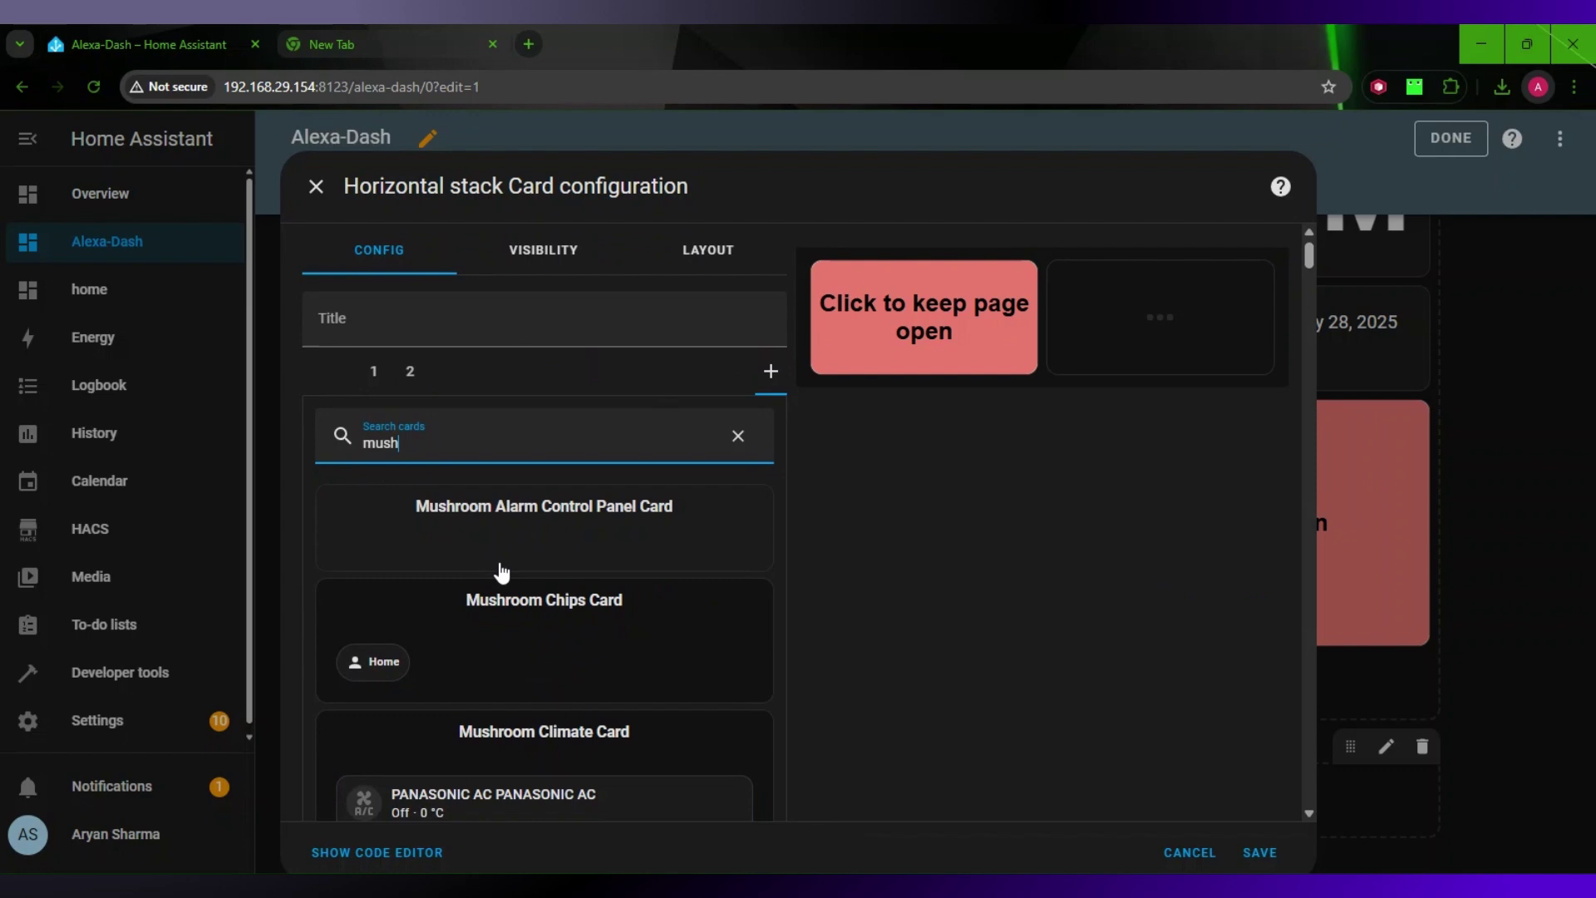
text(room)
scroll(522, 635, down, 3)
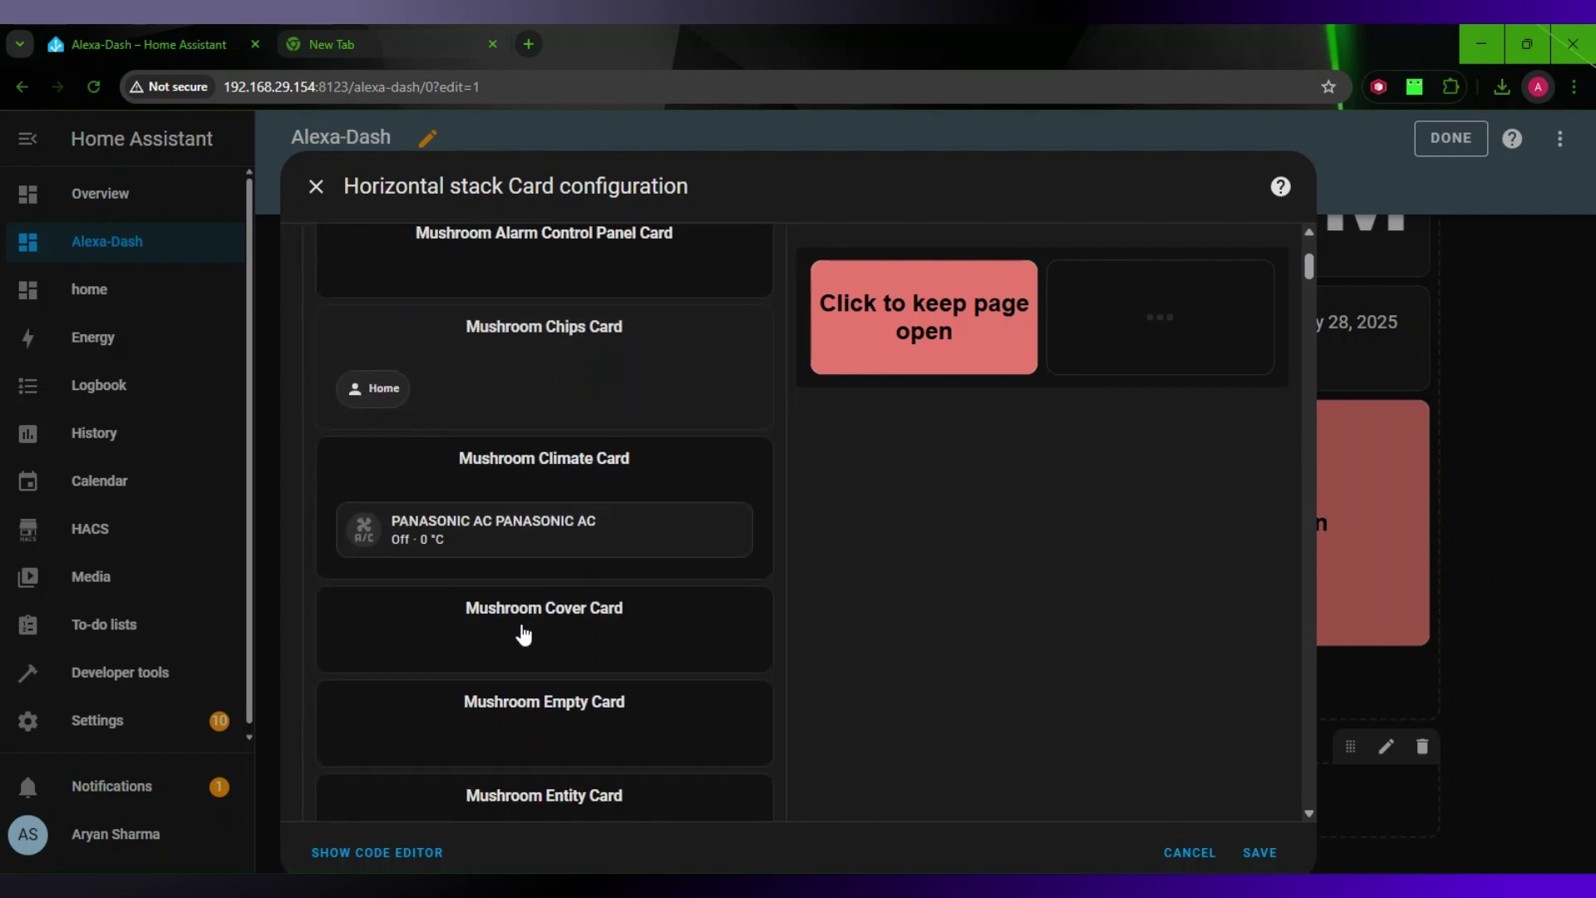
click(529, 698)
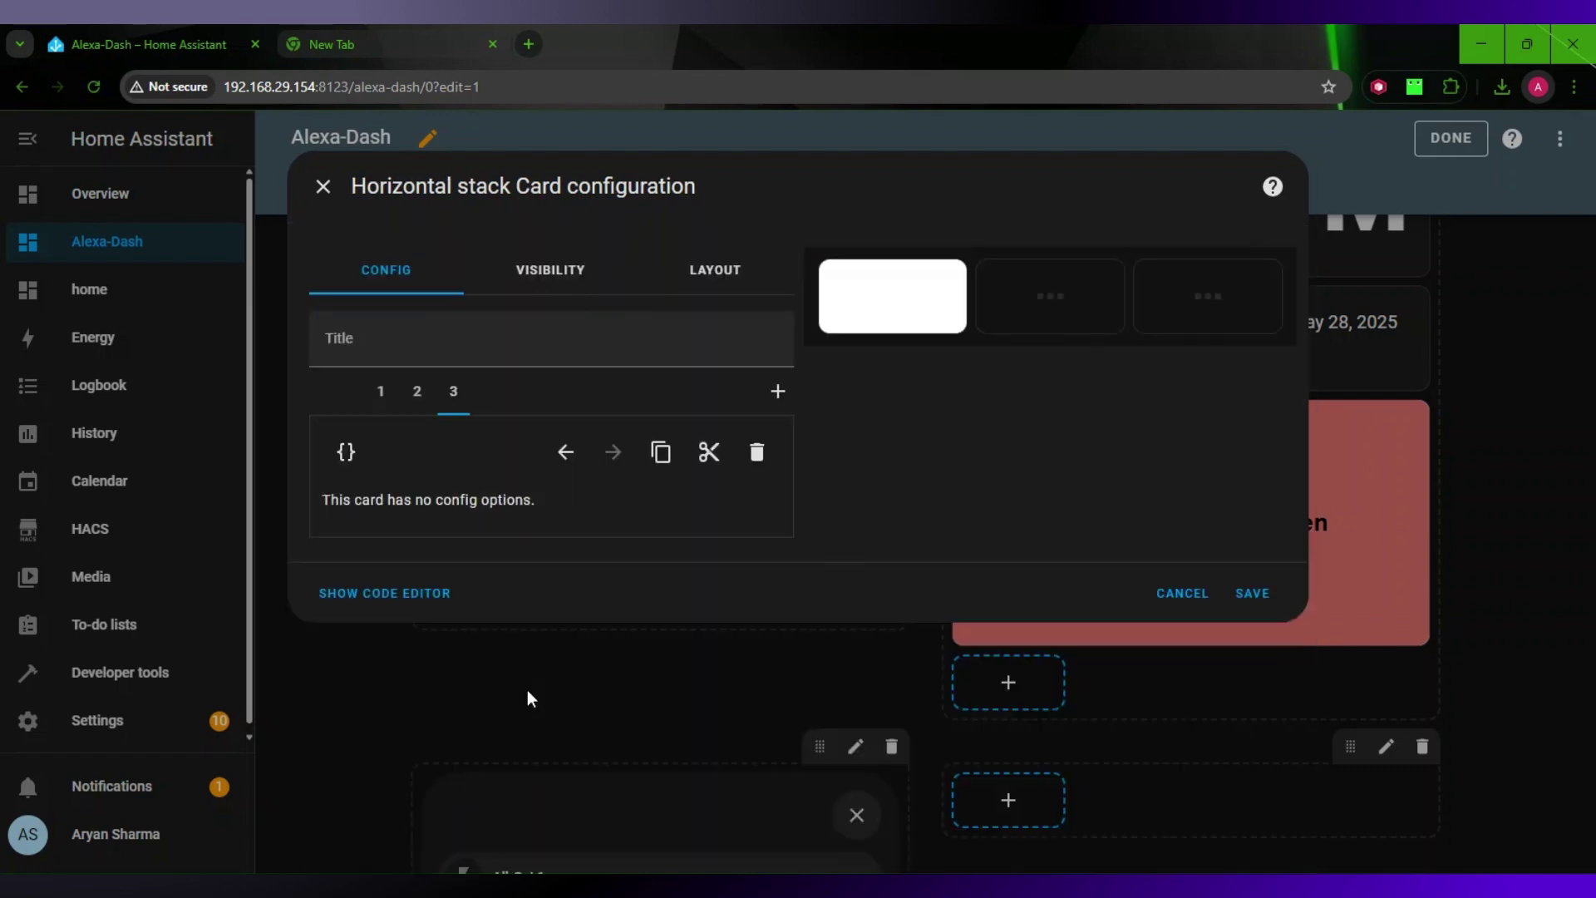
Add two more Mushroom Empty Cards, bringing the horizontal stack to five cards
click(777, 391)
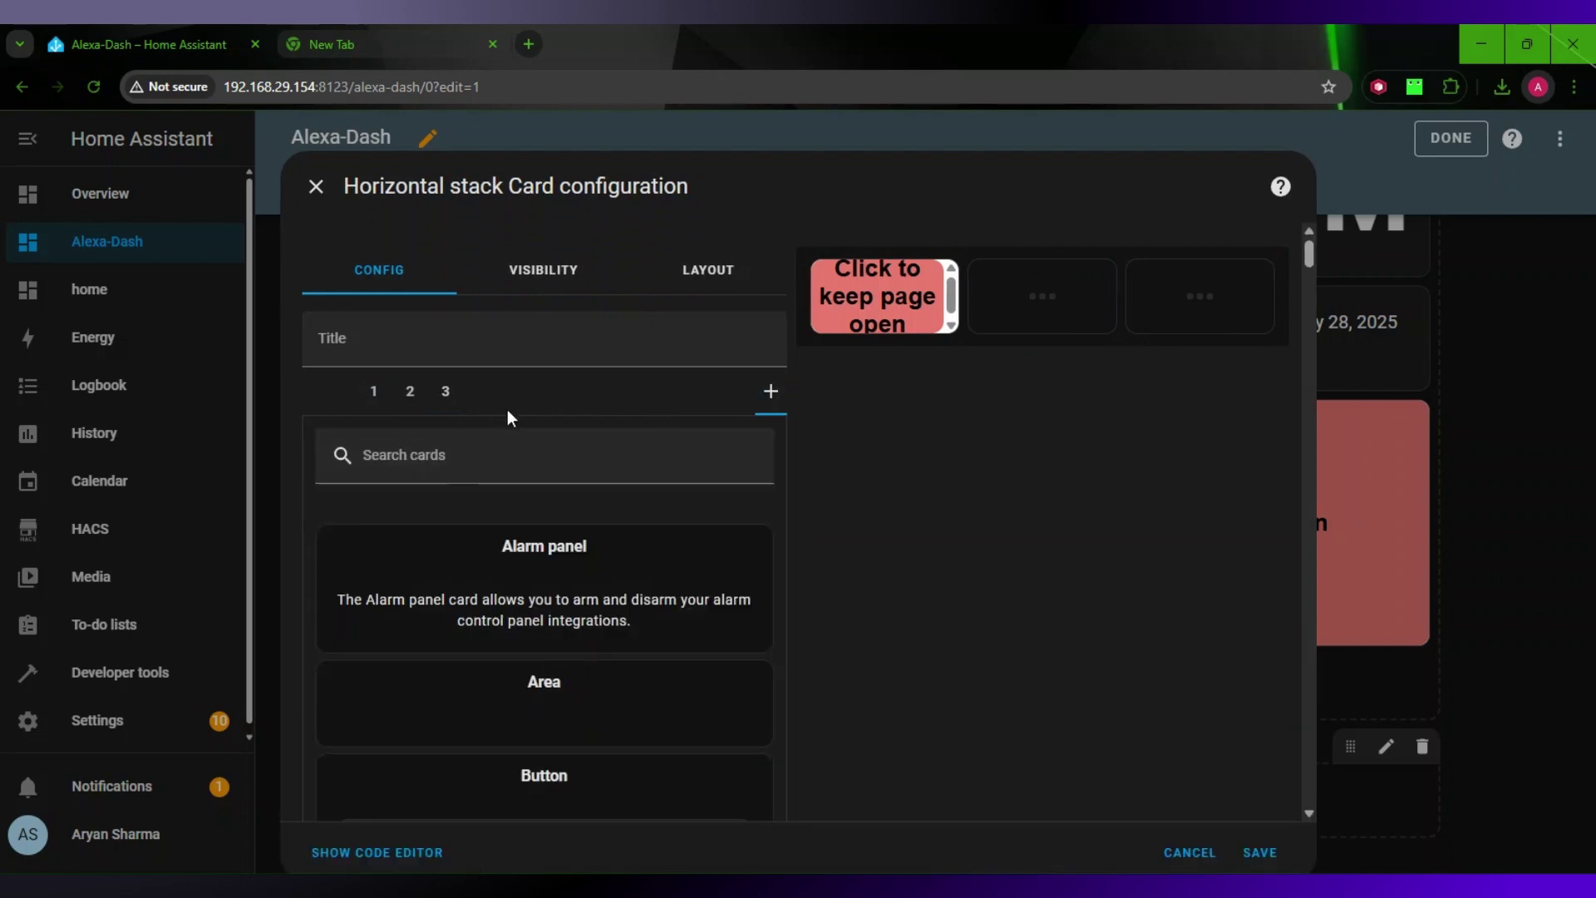
click(493, 451)
text(m)
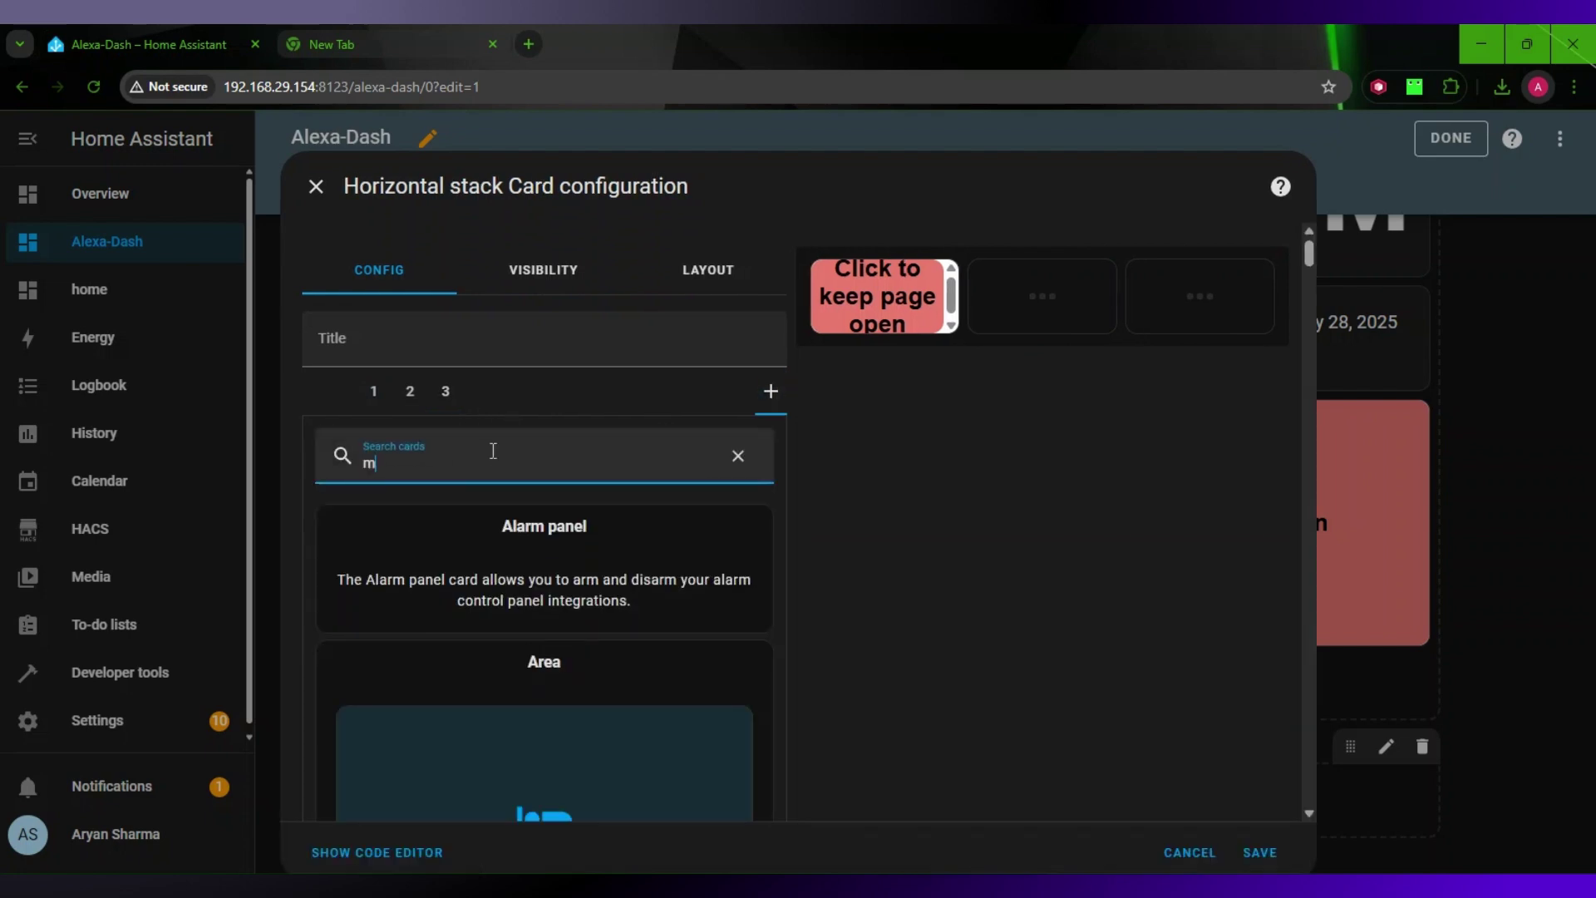
text(ushroom emp)
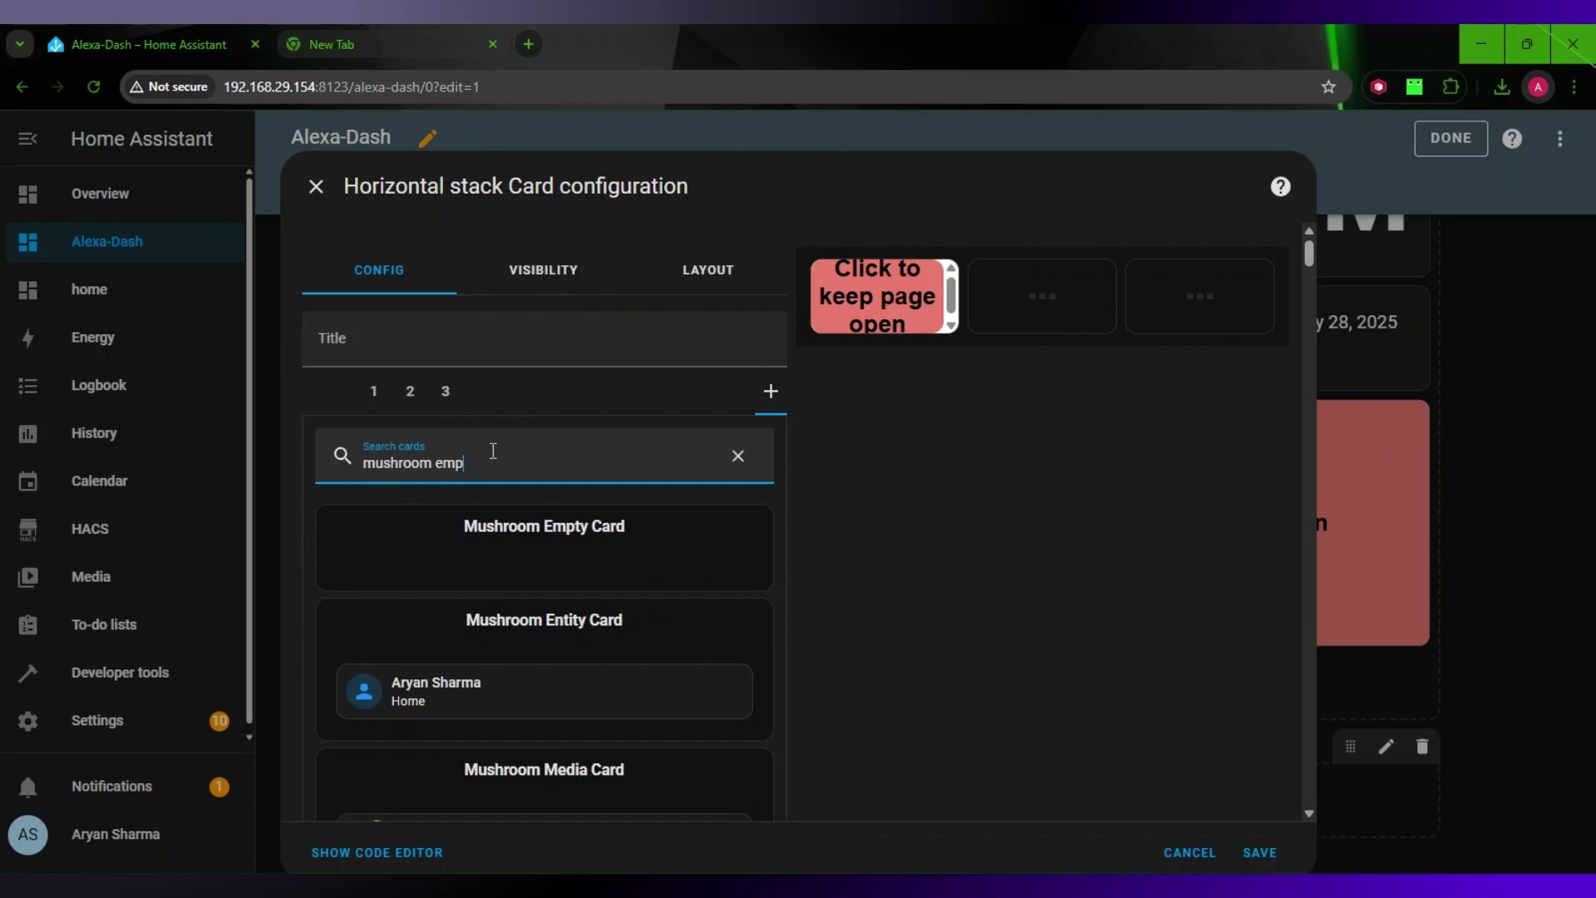
click(598, 579)
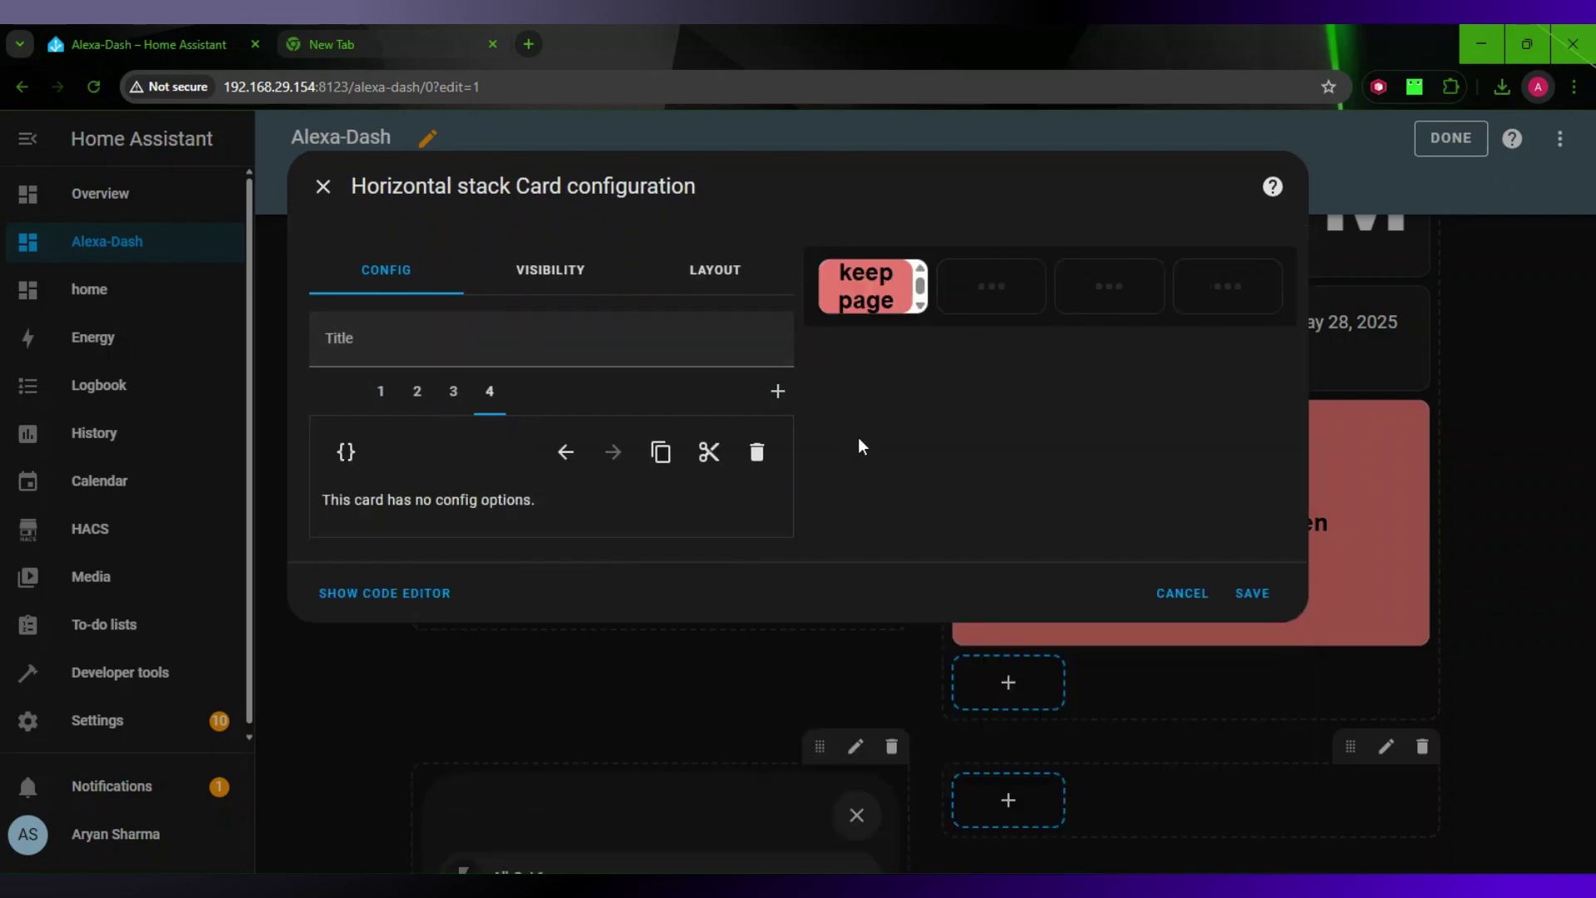
click(778, 391)
click(568, 453)
text(s)
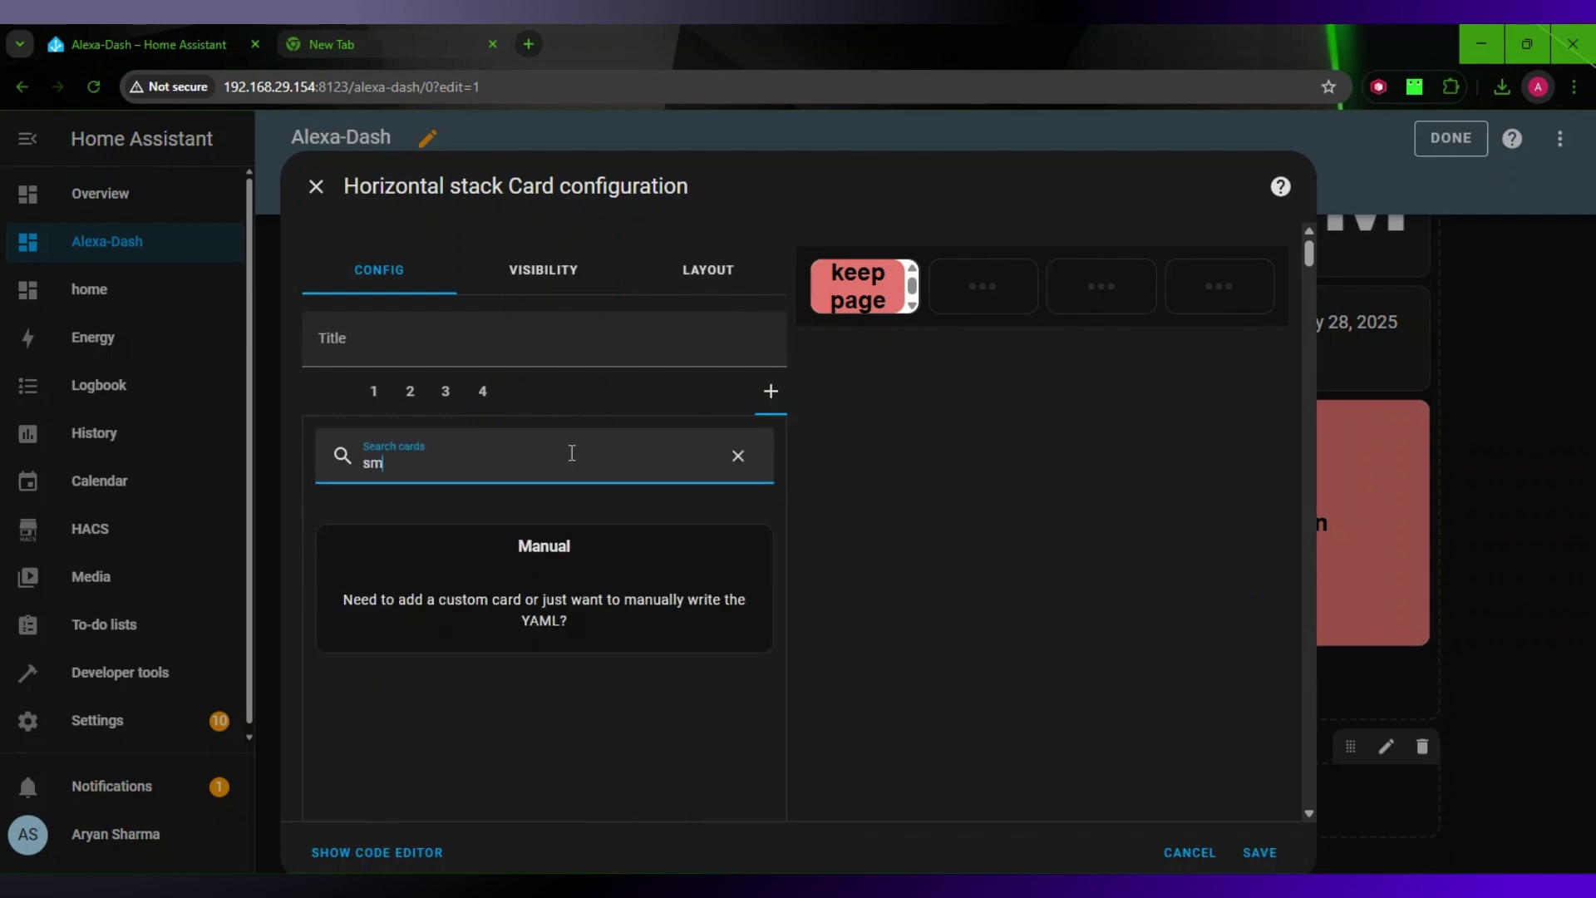
key(BackSpace)
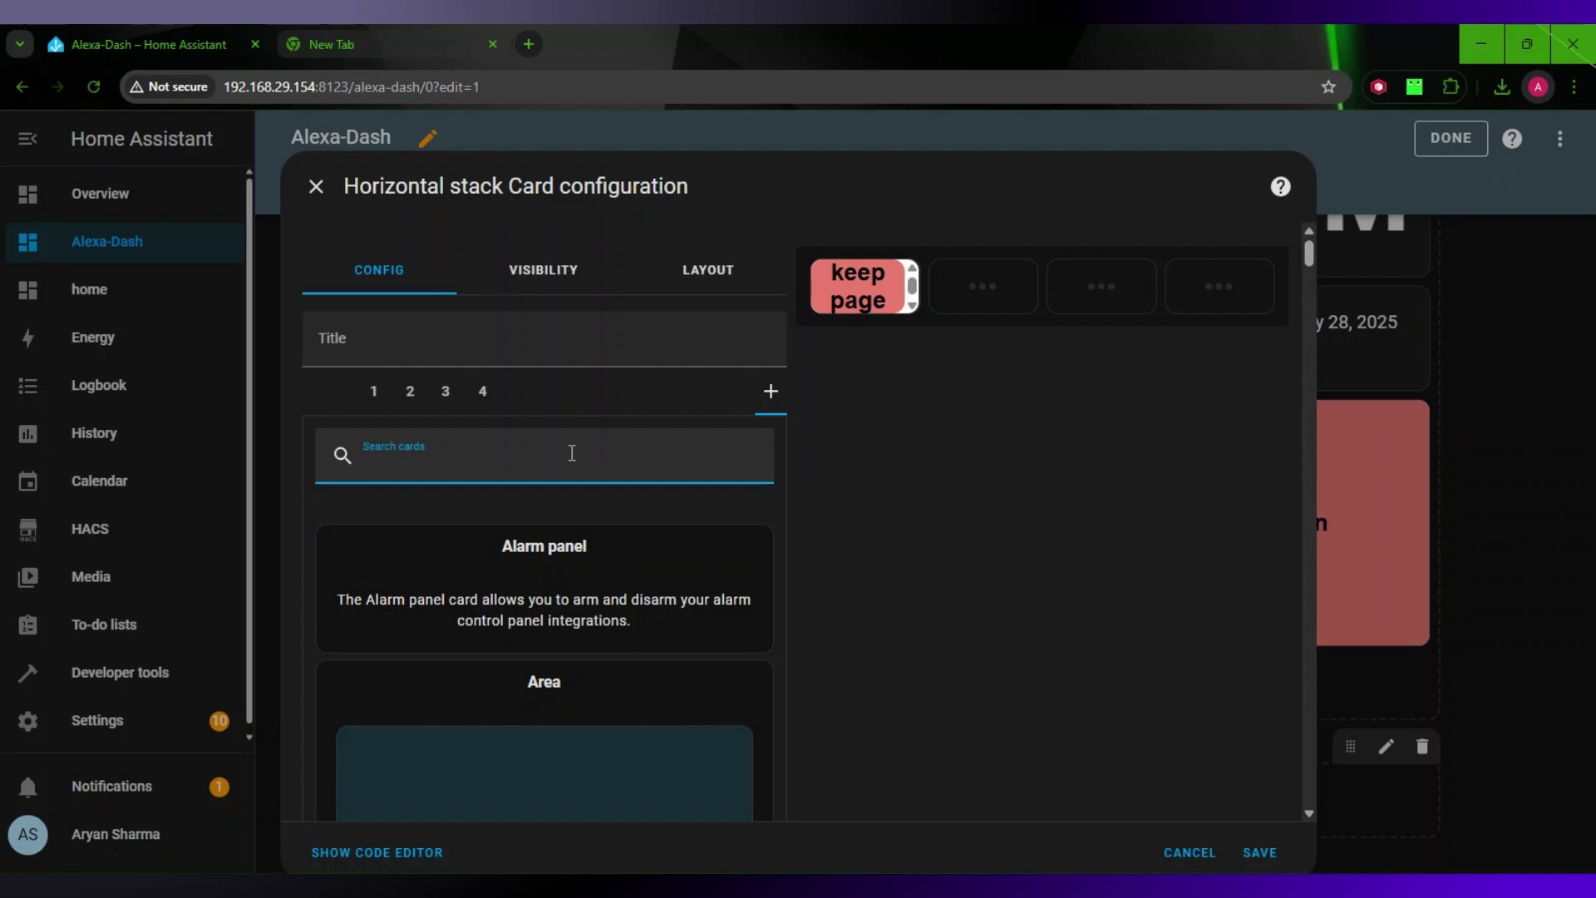
text(m)
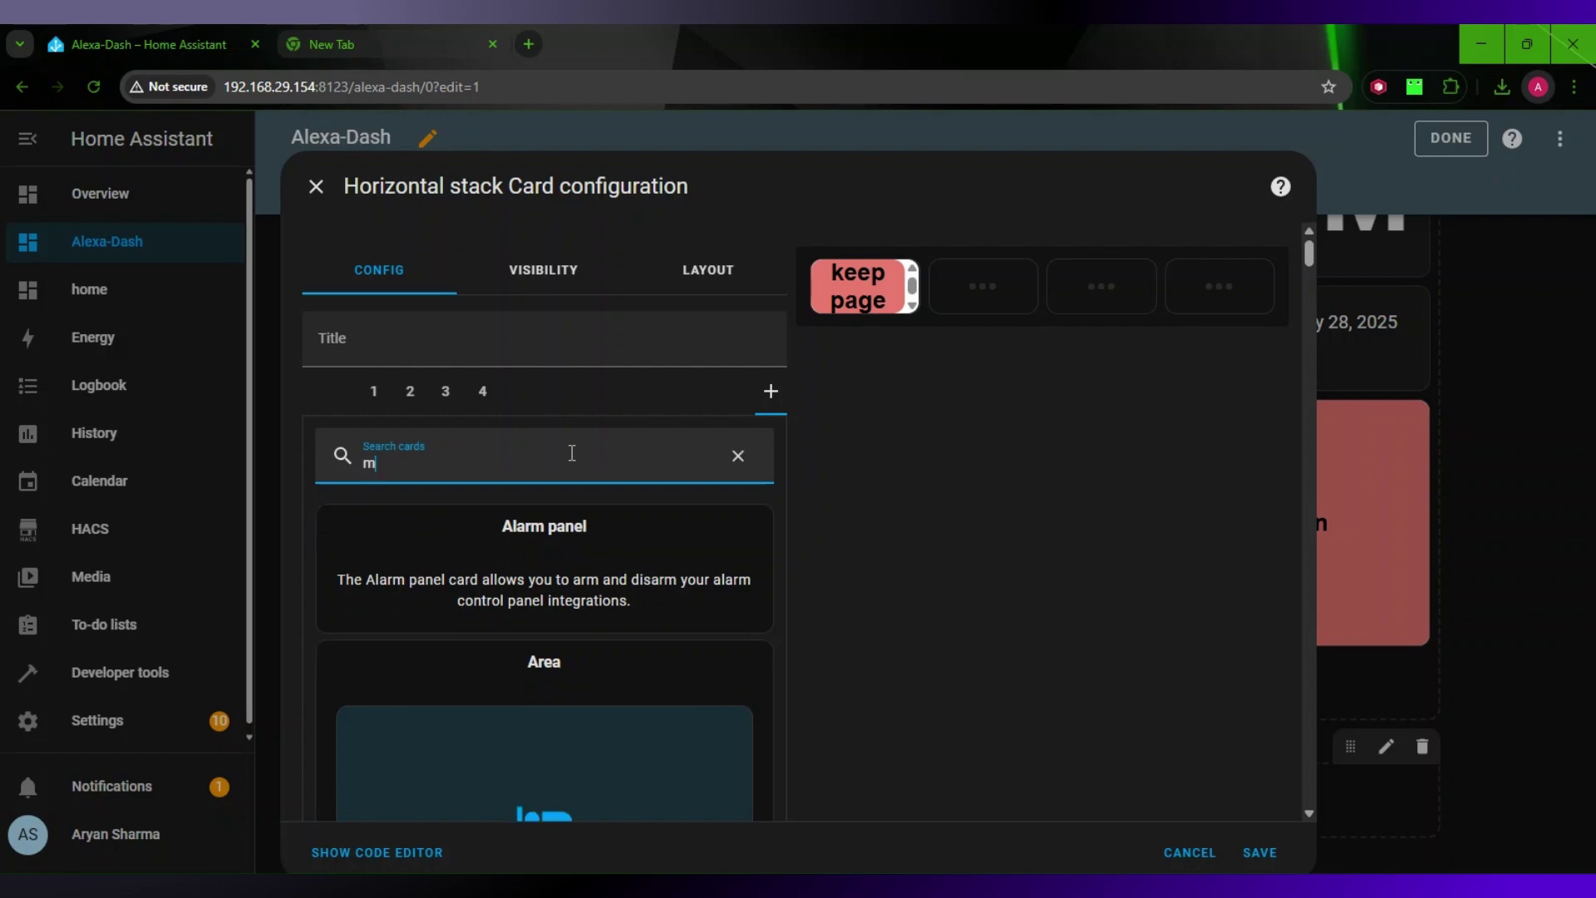
text(ushroom)
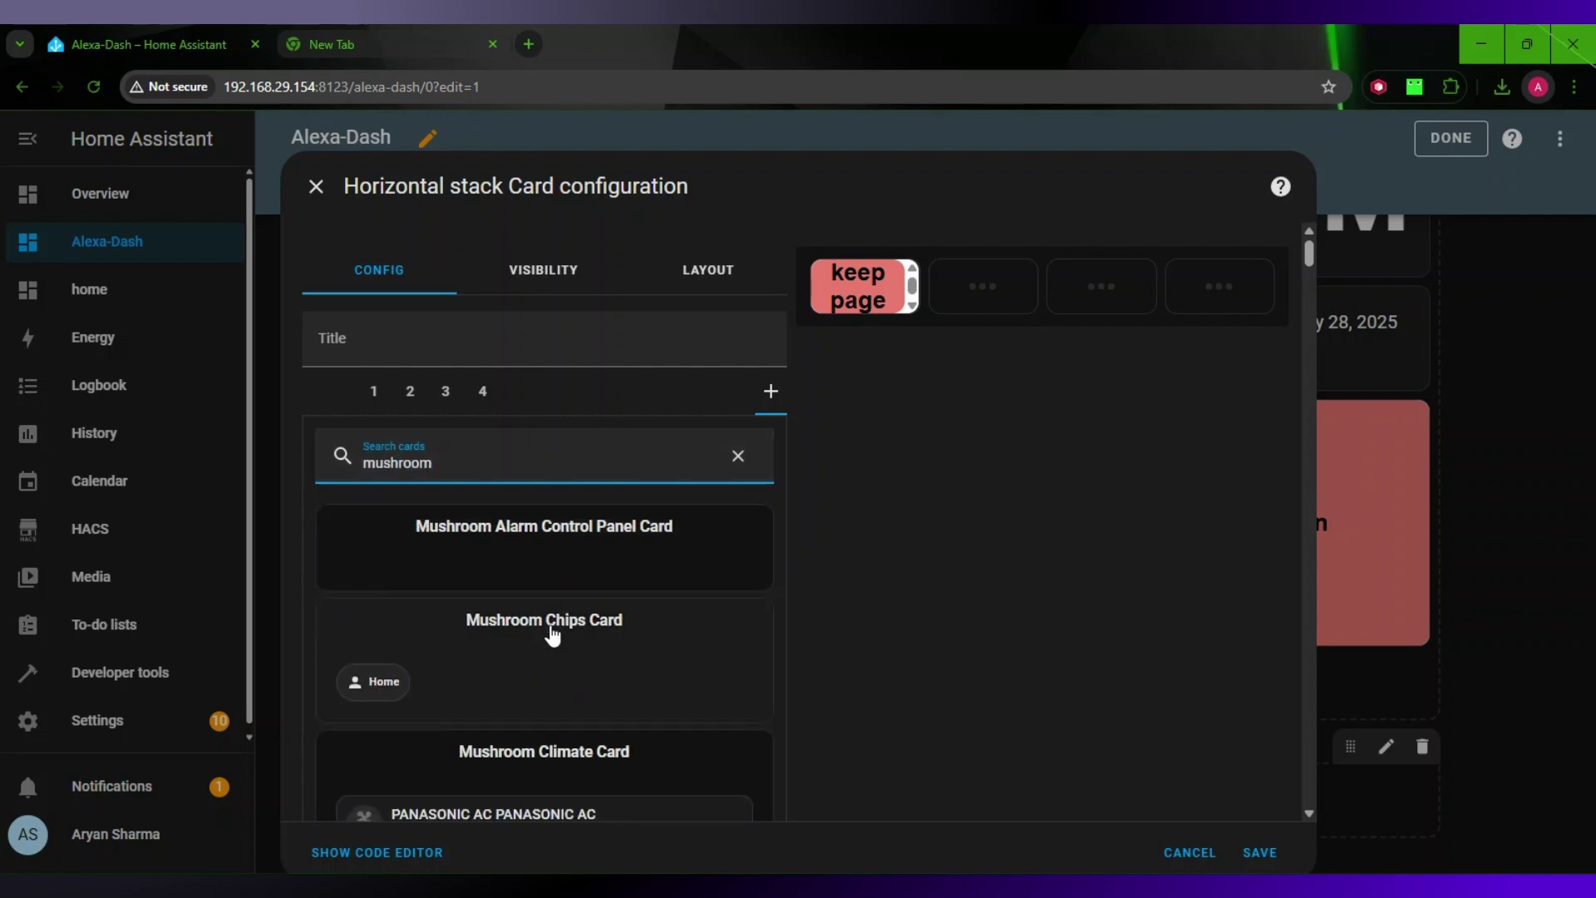
scroll(545, 666, down, 7)
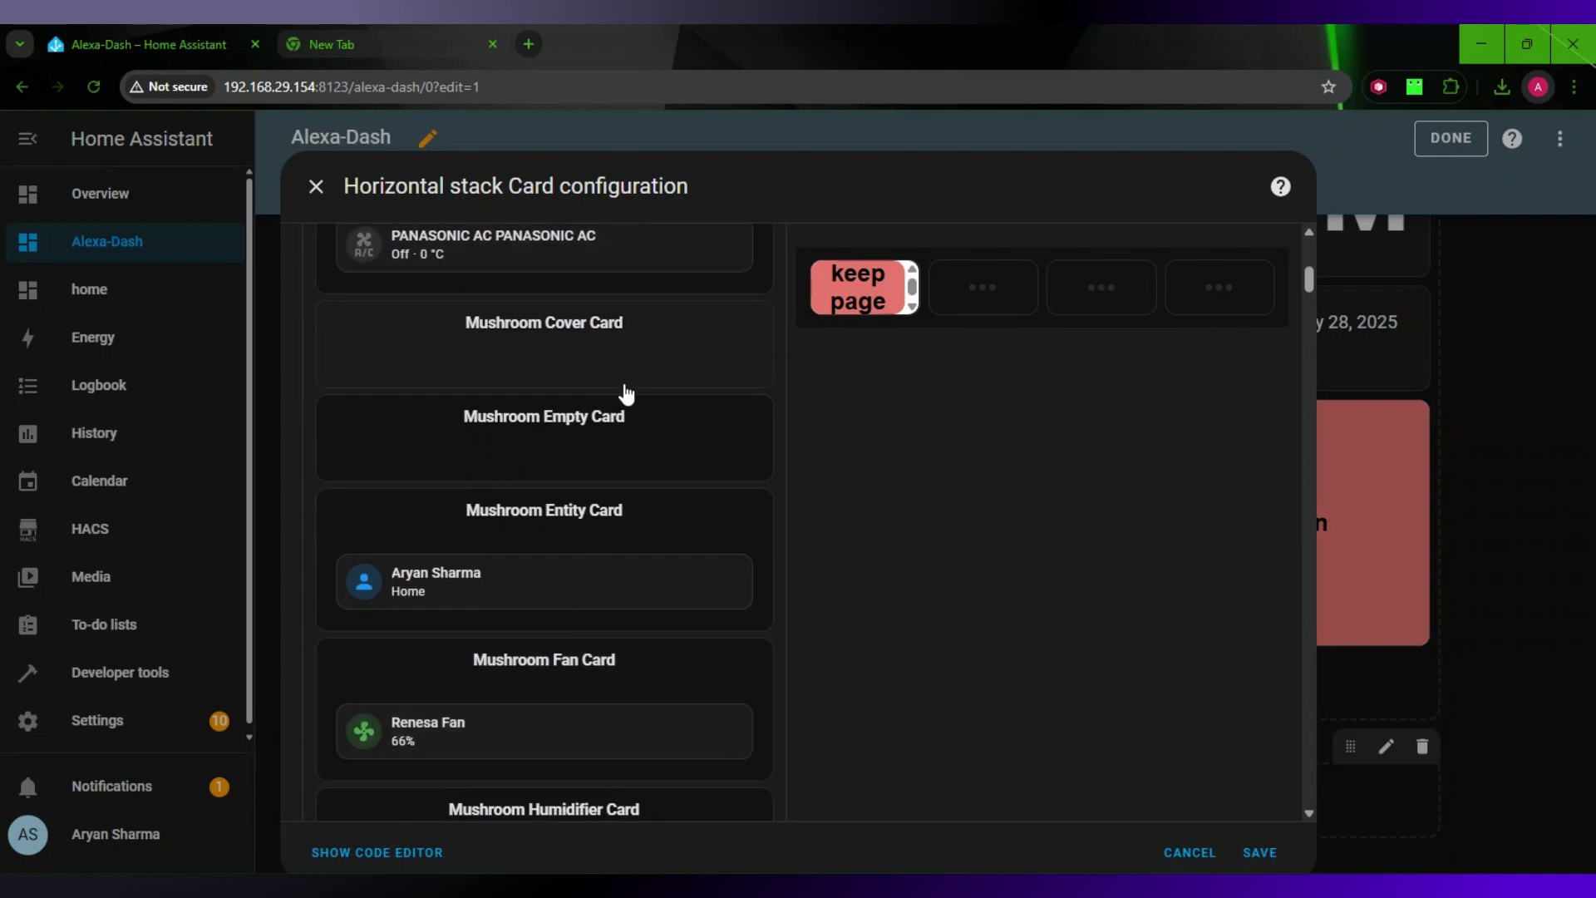
click(620, 425)
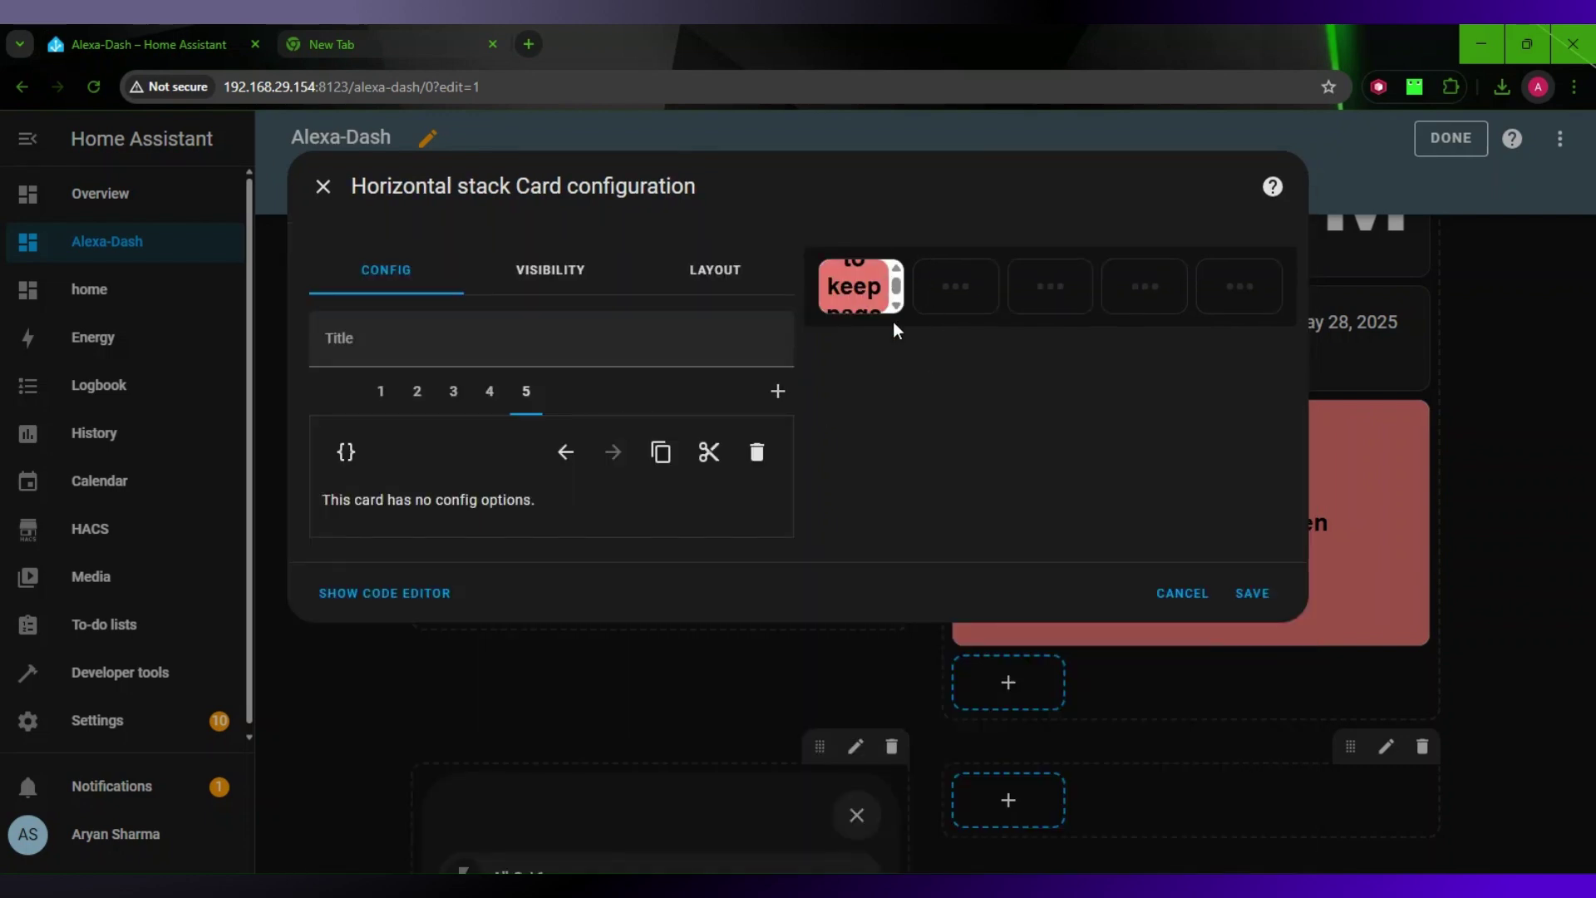
Save the horizontal stack, delete the large keep-open Webpage card, and finish editing
click(1247, 597)
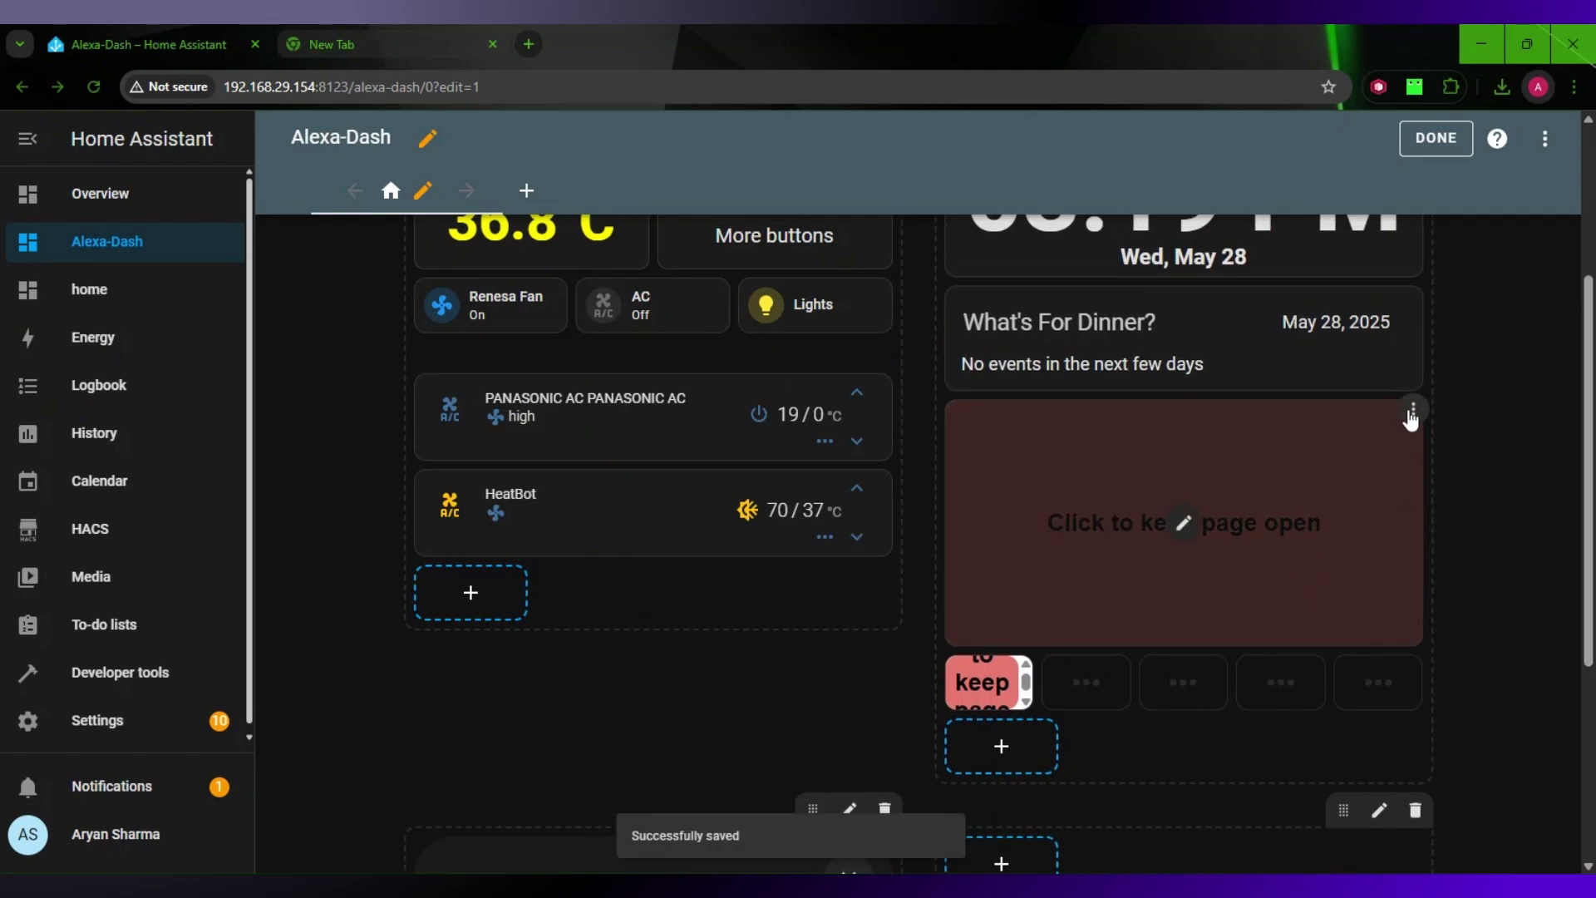
click(1413, 409)
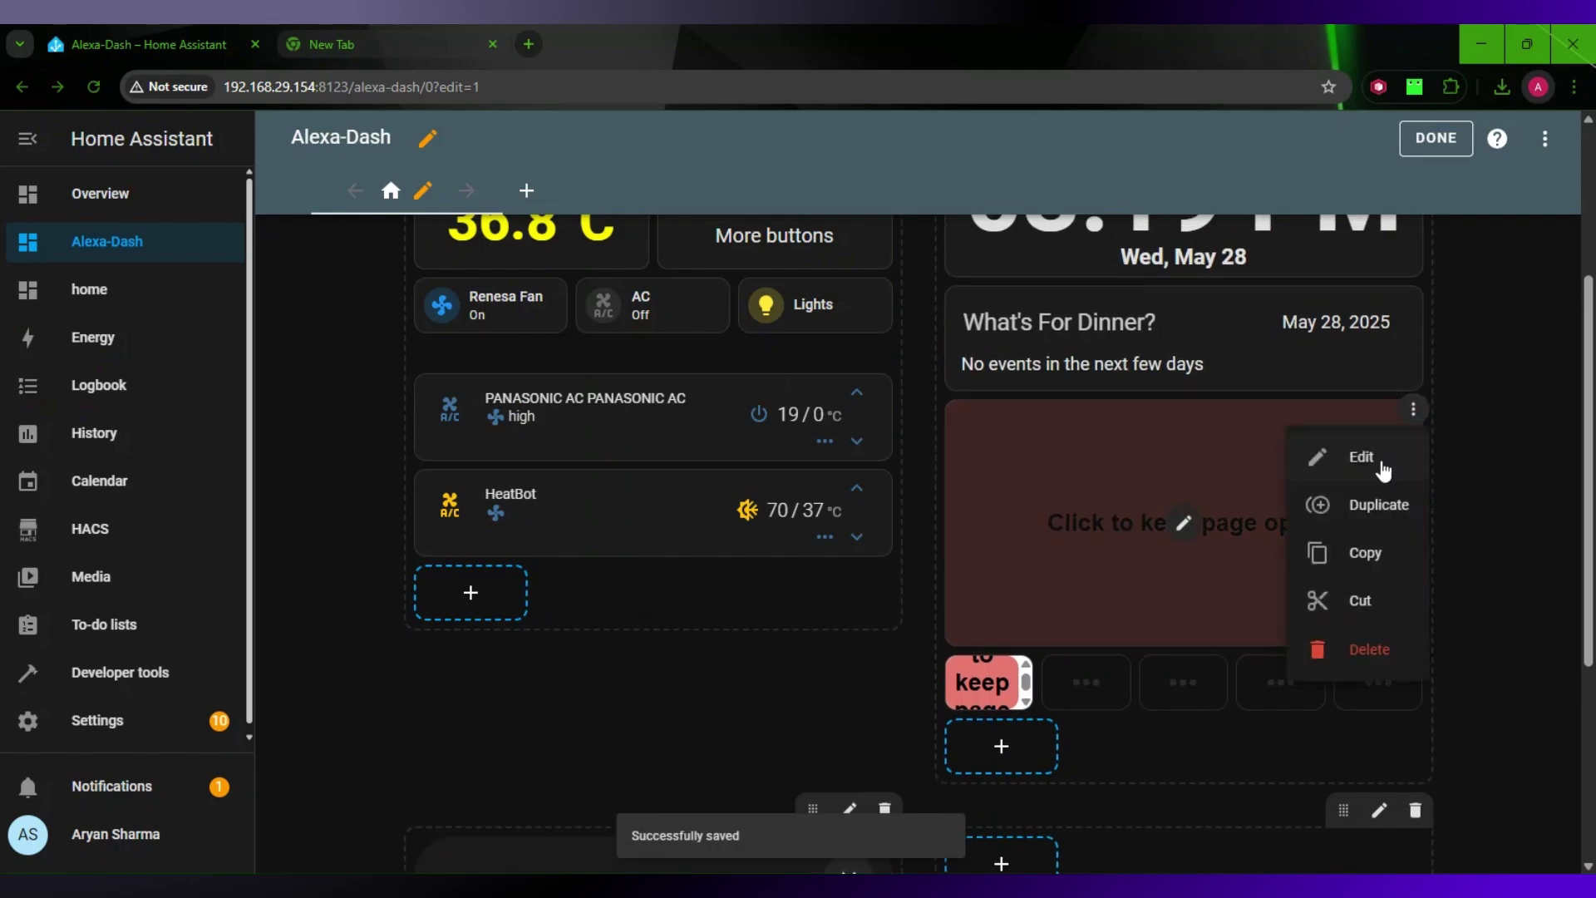
click(1360, 657)
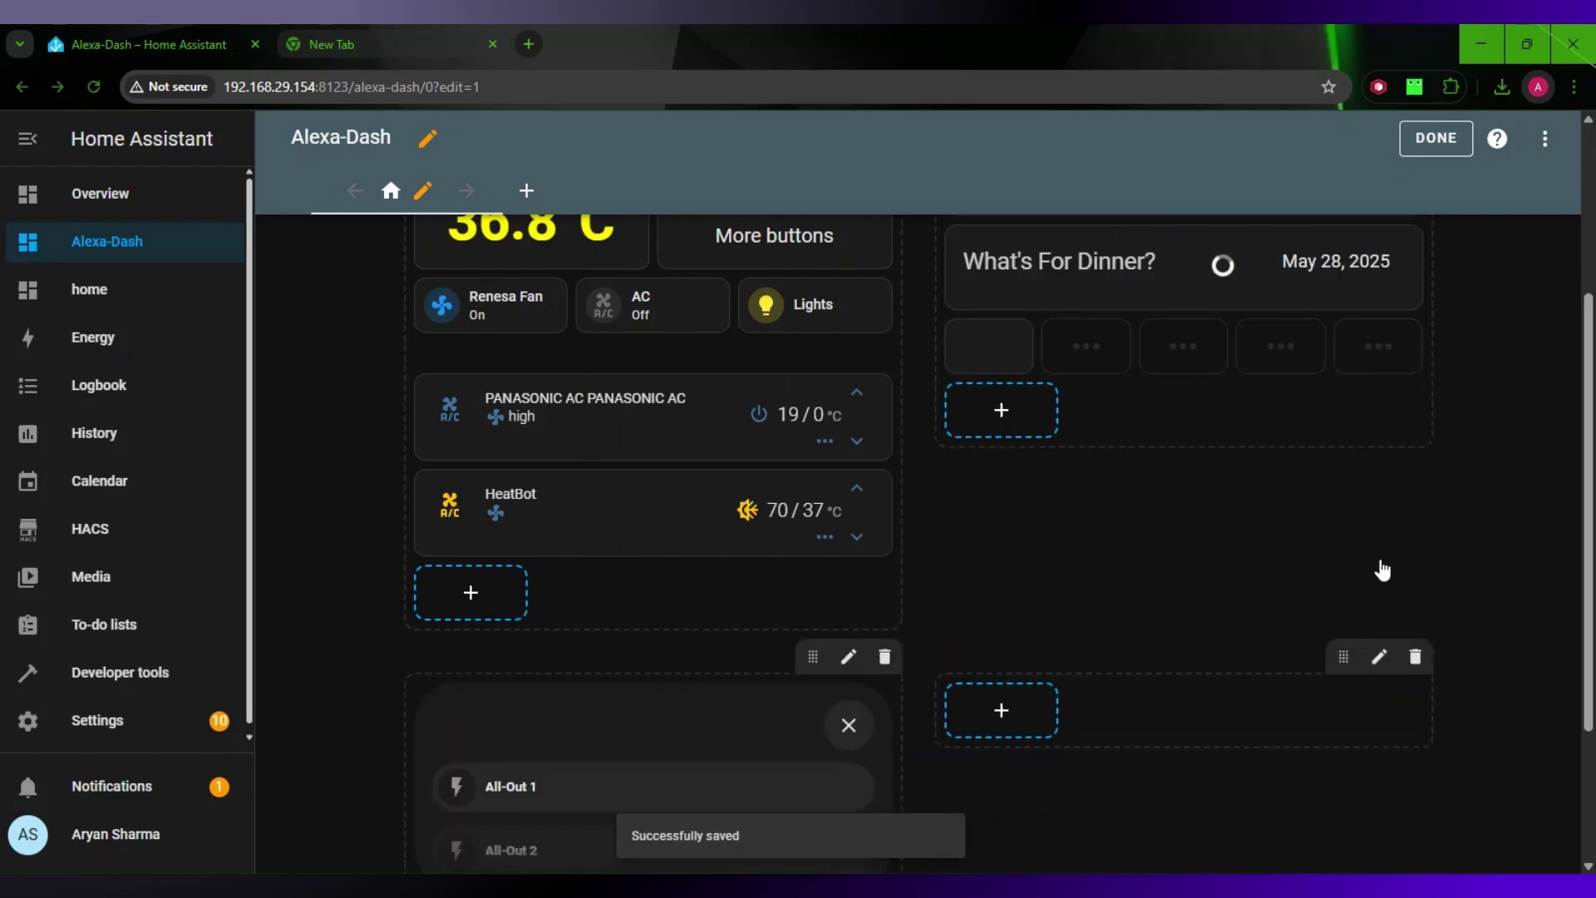
click(1423, 140)
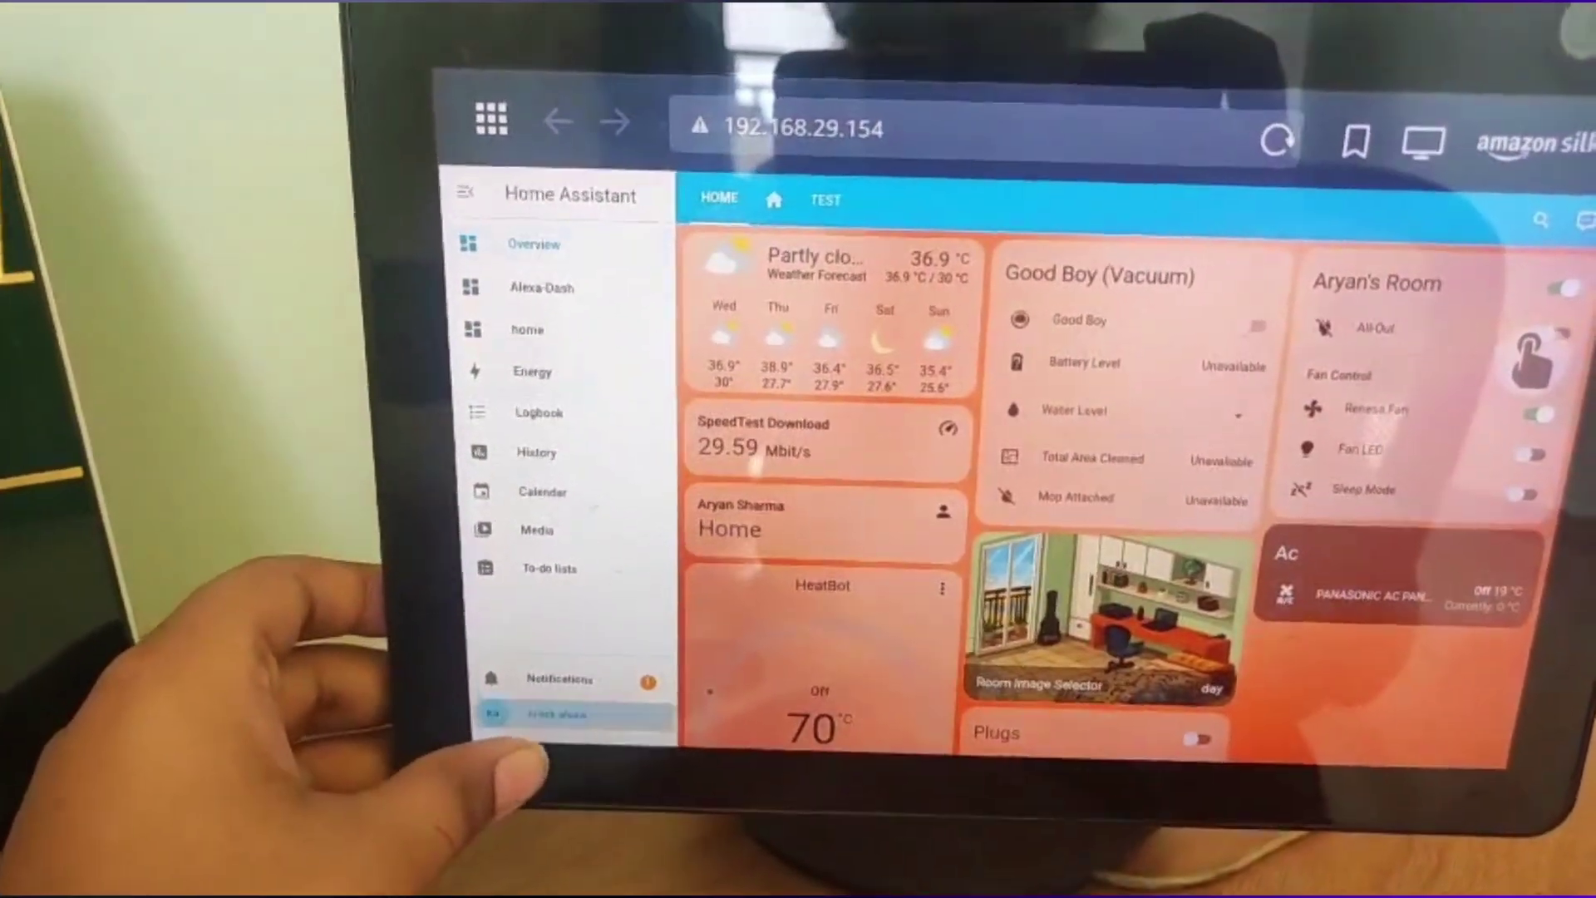
Open the kiosk profile settings and scroll down toward Browser settings
click(540, 713)
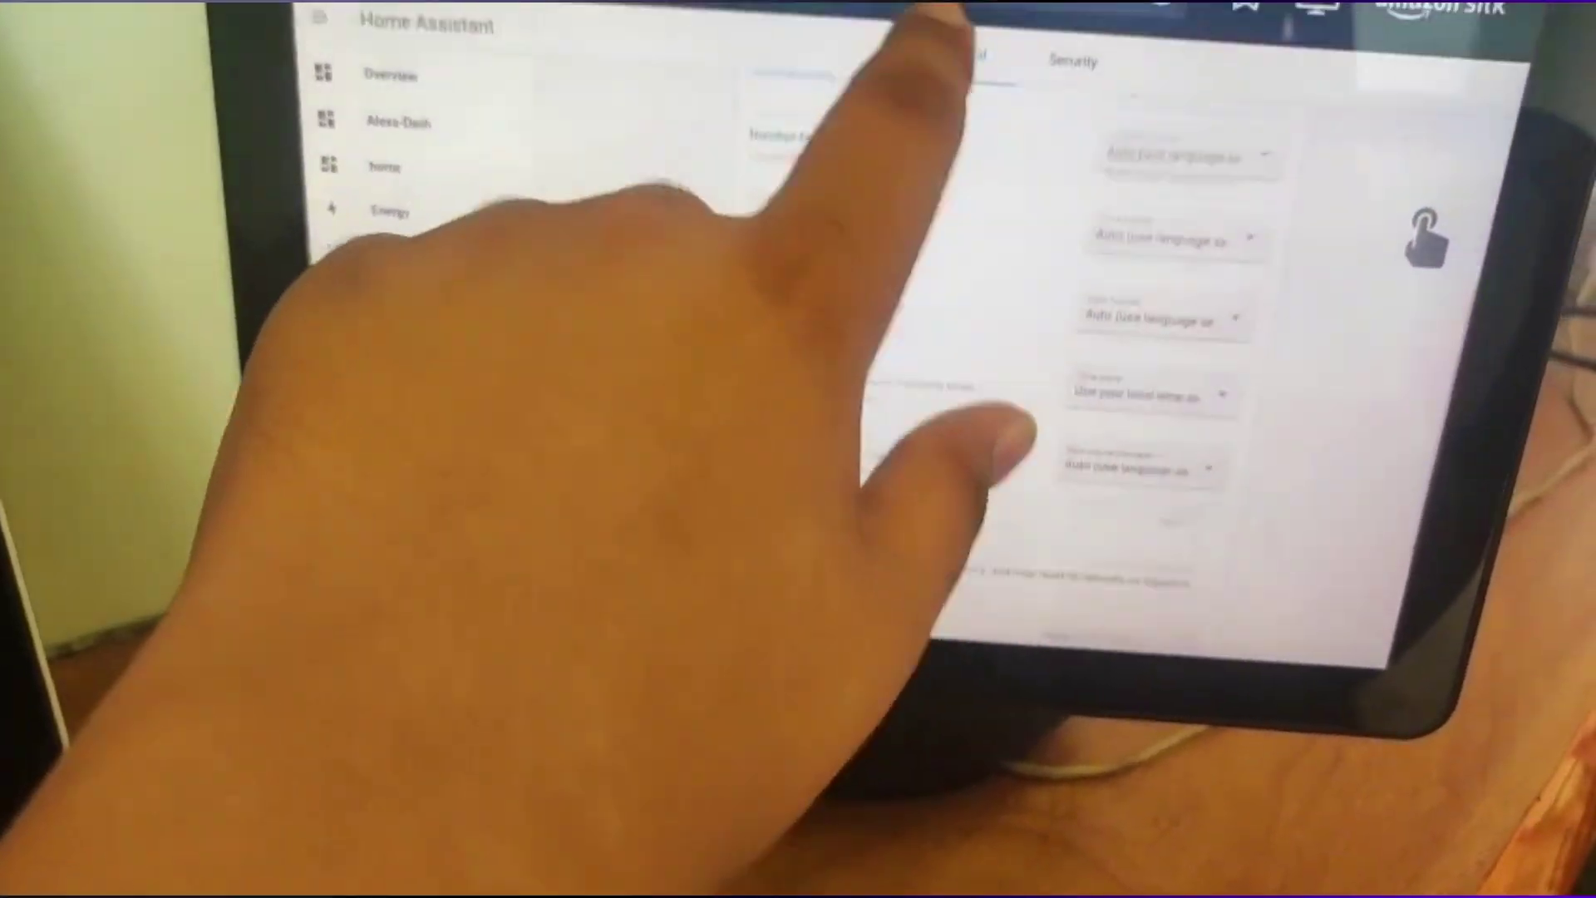
scroll(998, 333, down, 5)
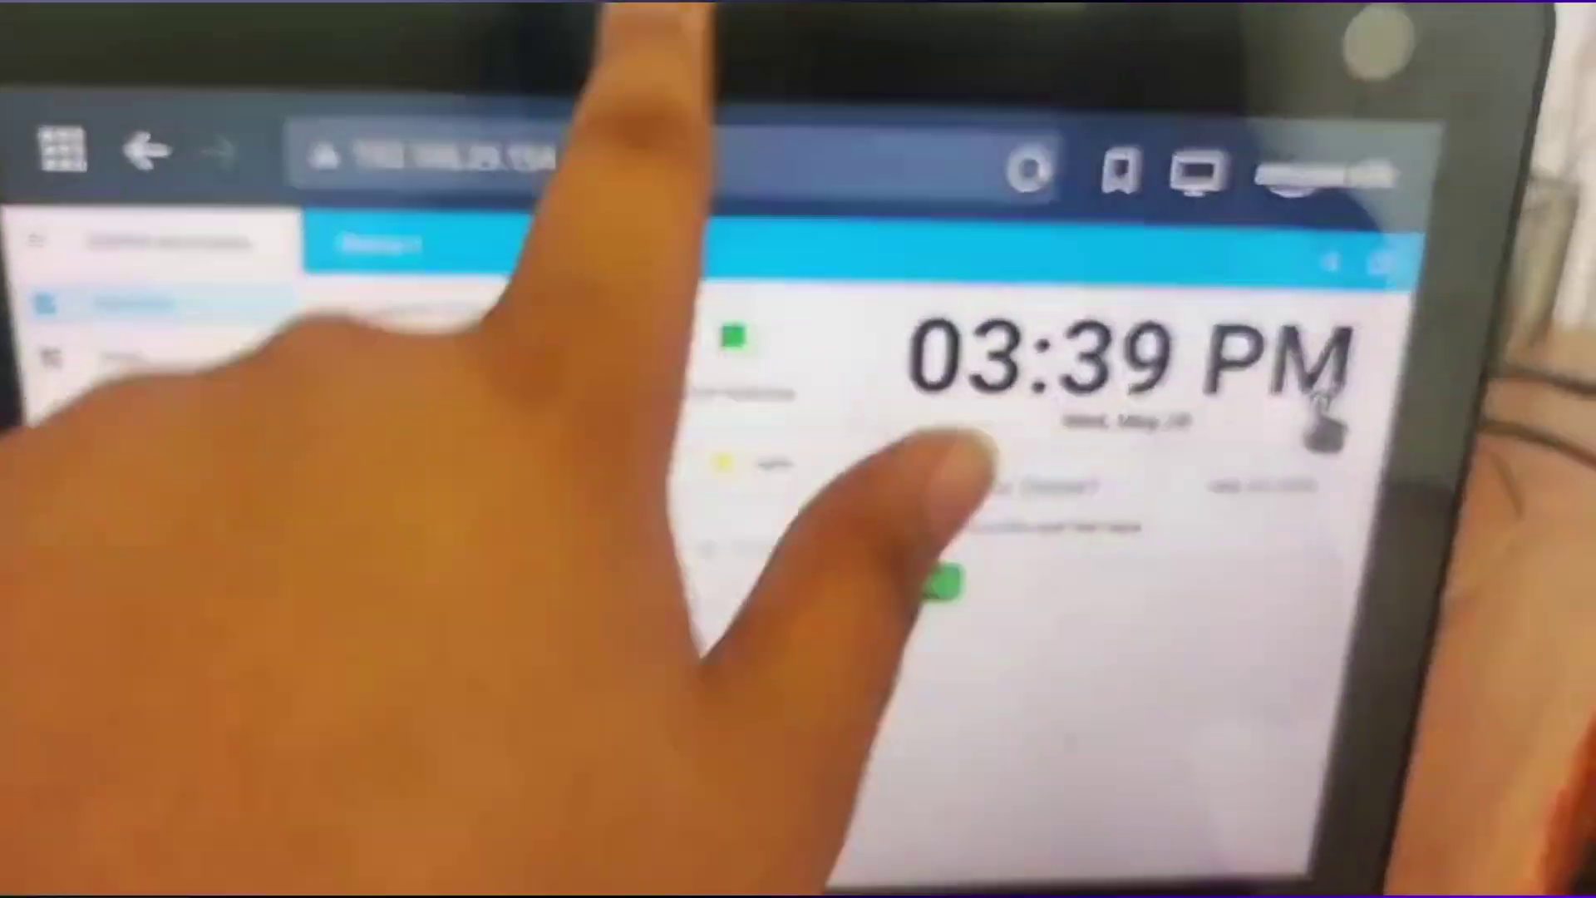
drag(856, 283, 856, 499)
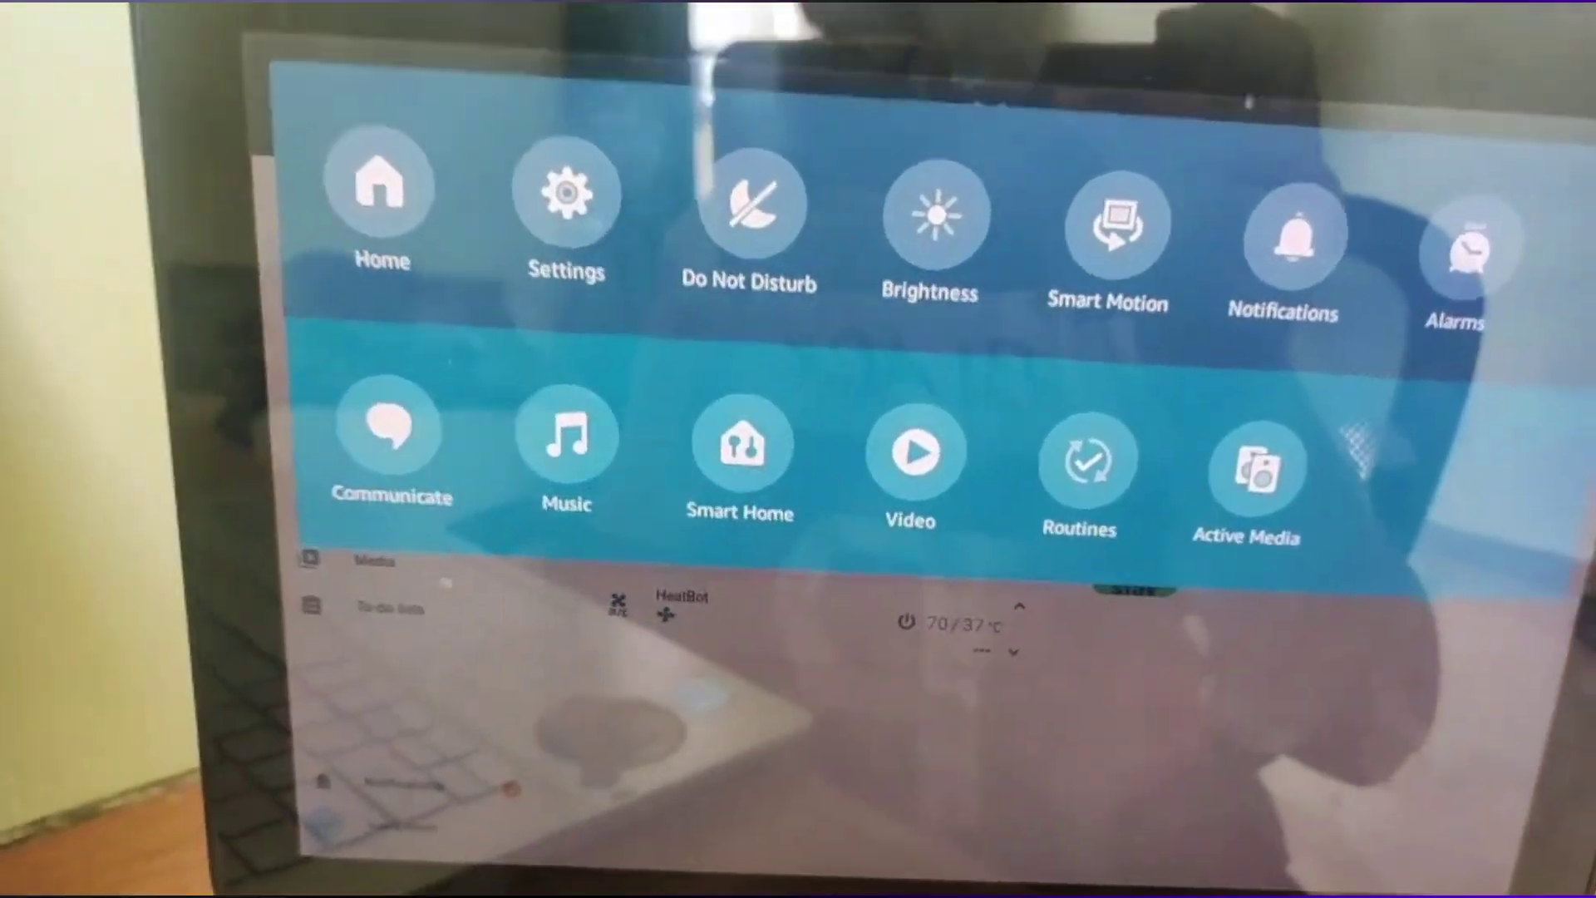
click(380, 183)
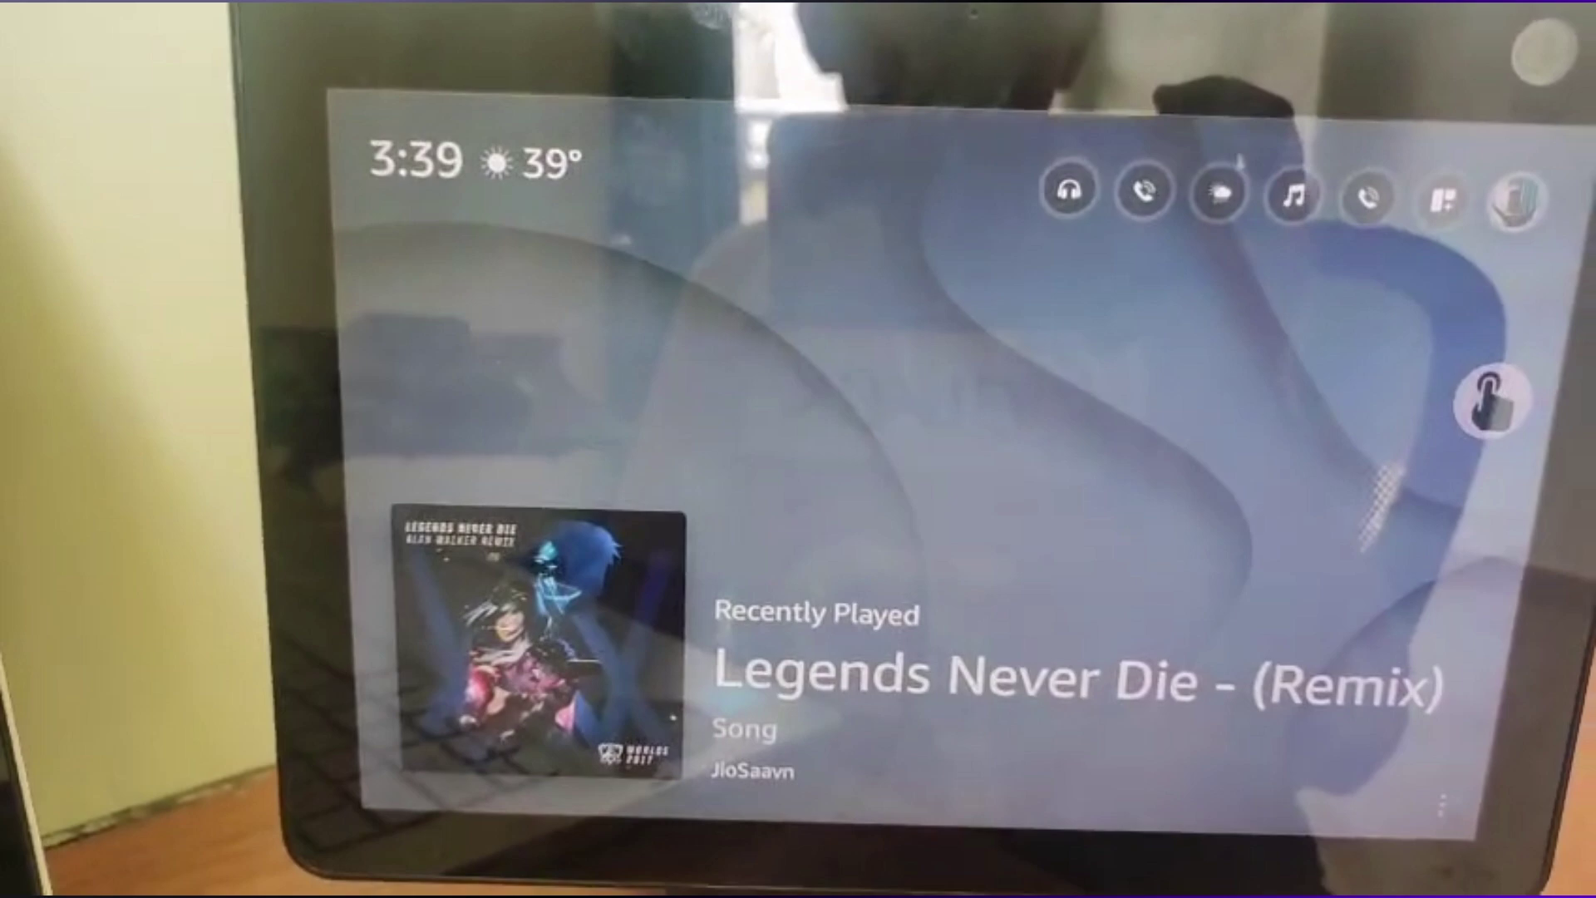